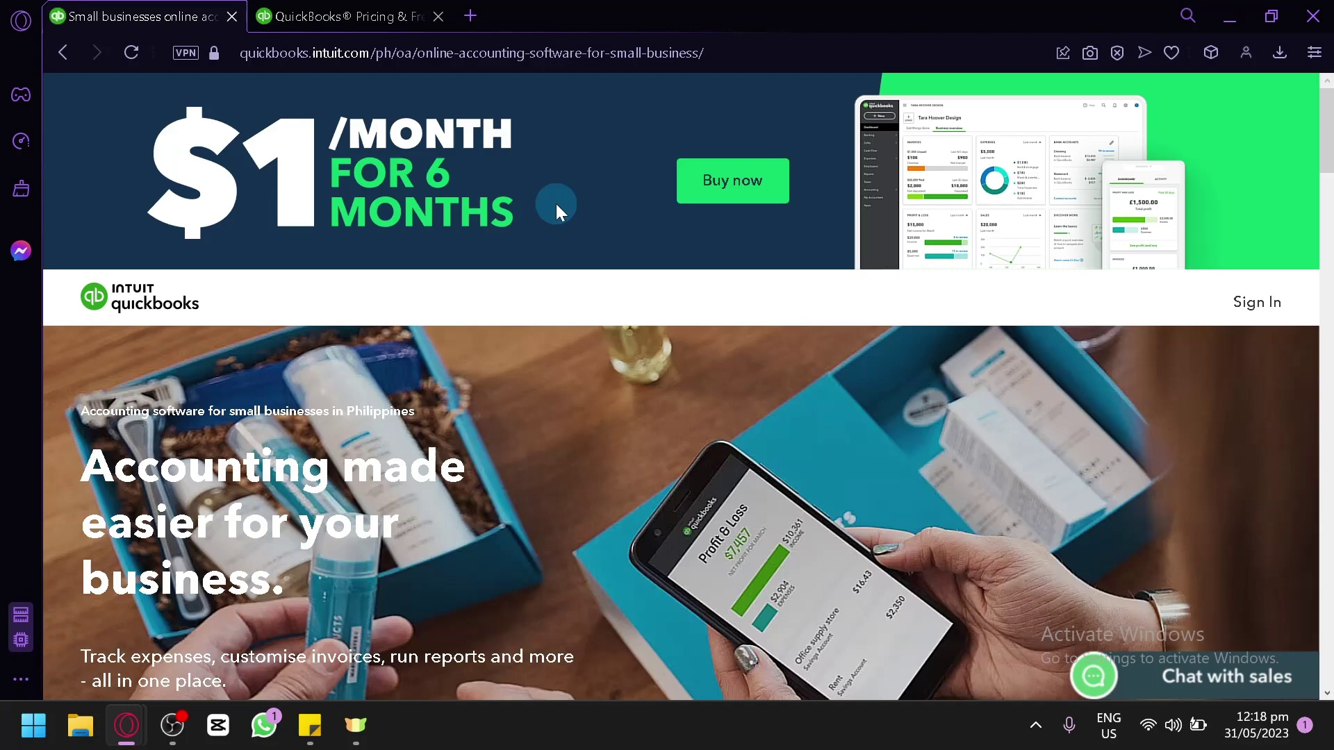
# Step: Scroll the landing page down to the plans, then switch to the QuickBooks Pricing tab
pyautogui.scroll(-10, 494, 353)
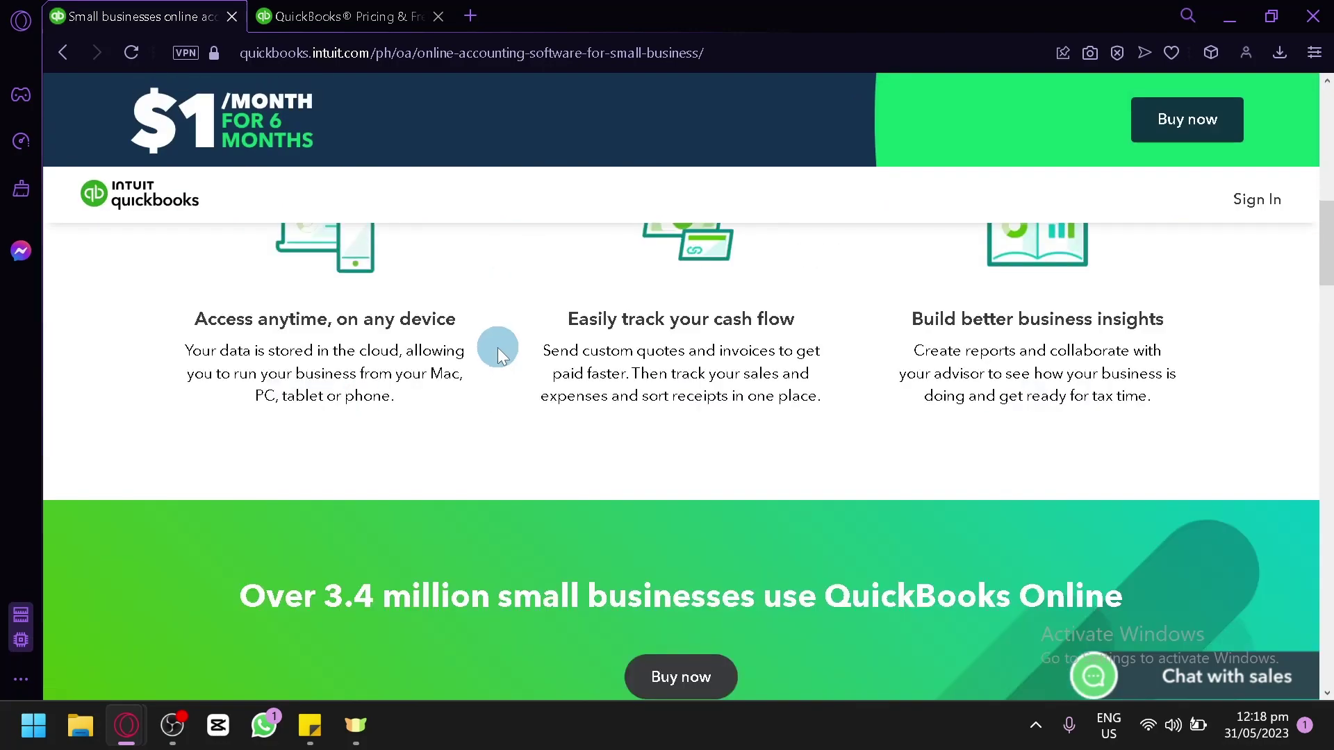
pyautogui.scroll(-2, 497, 347)
pyautogui.scroll(6, 497, 347)
pyautogui.scroll(-2, 498, 348)
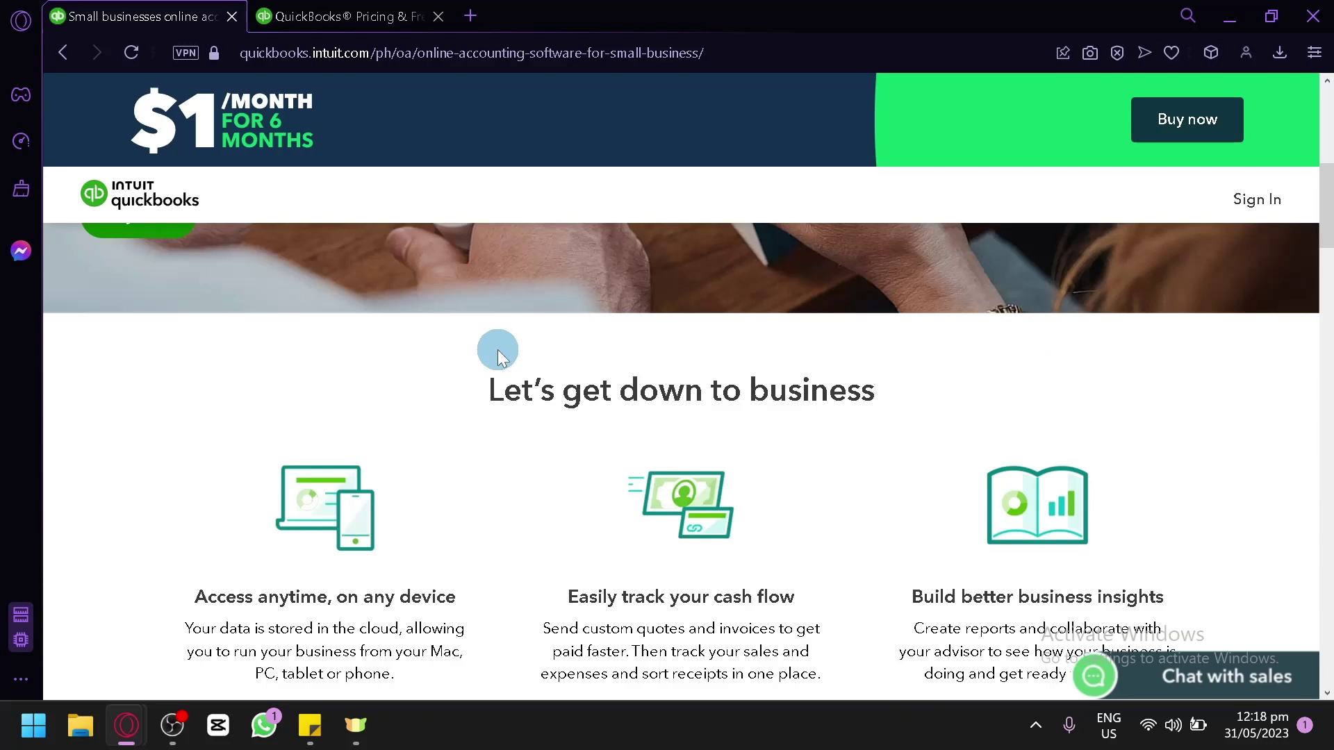
pyautogui.scroll(6, 567, 278)
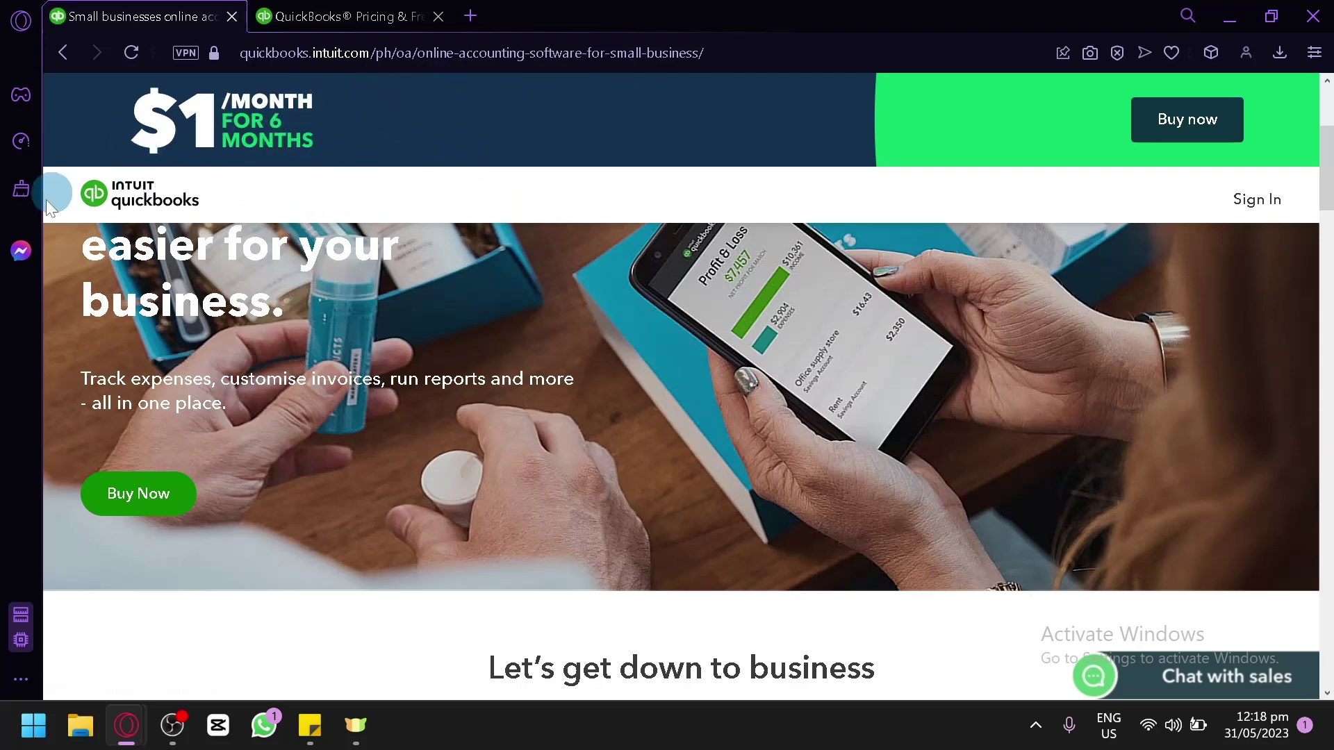
pyautogui.scroll(-10, 453, 268)
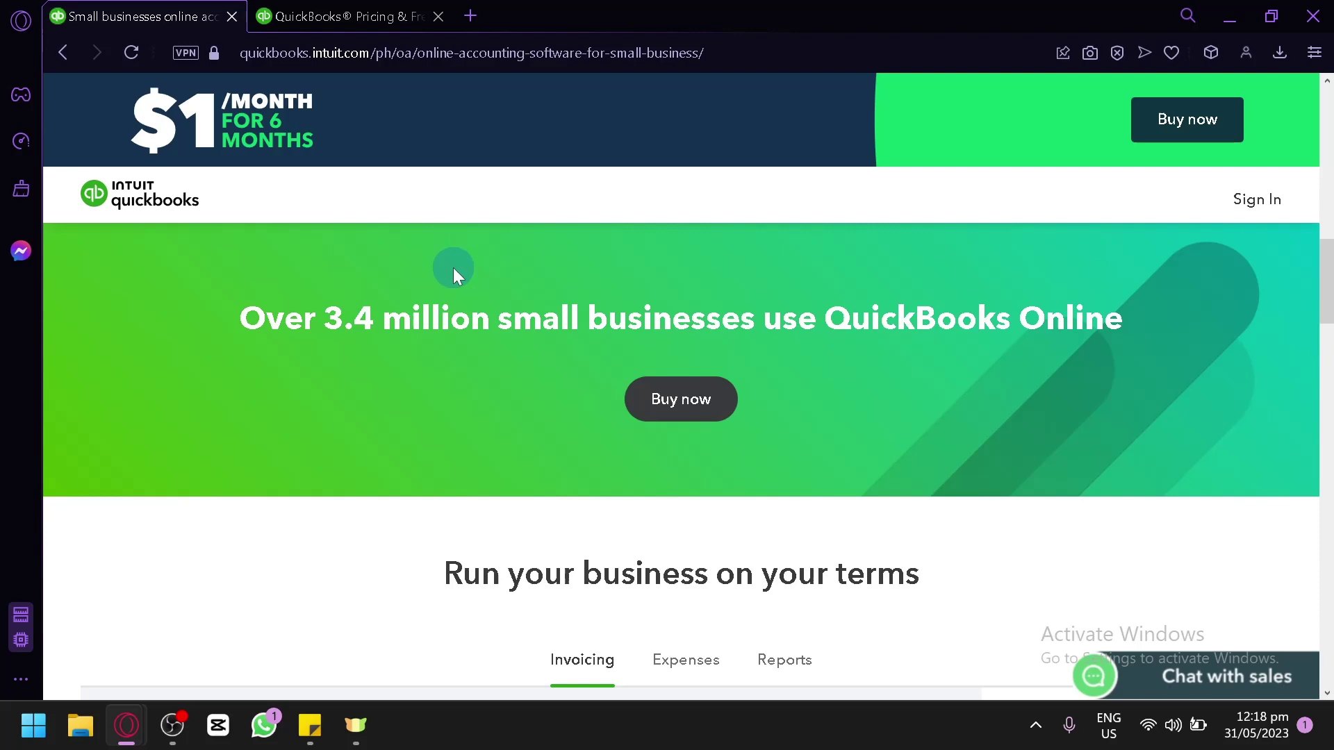
pyautogui.scroll(-10, 453, 268)
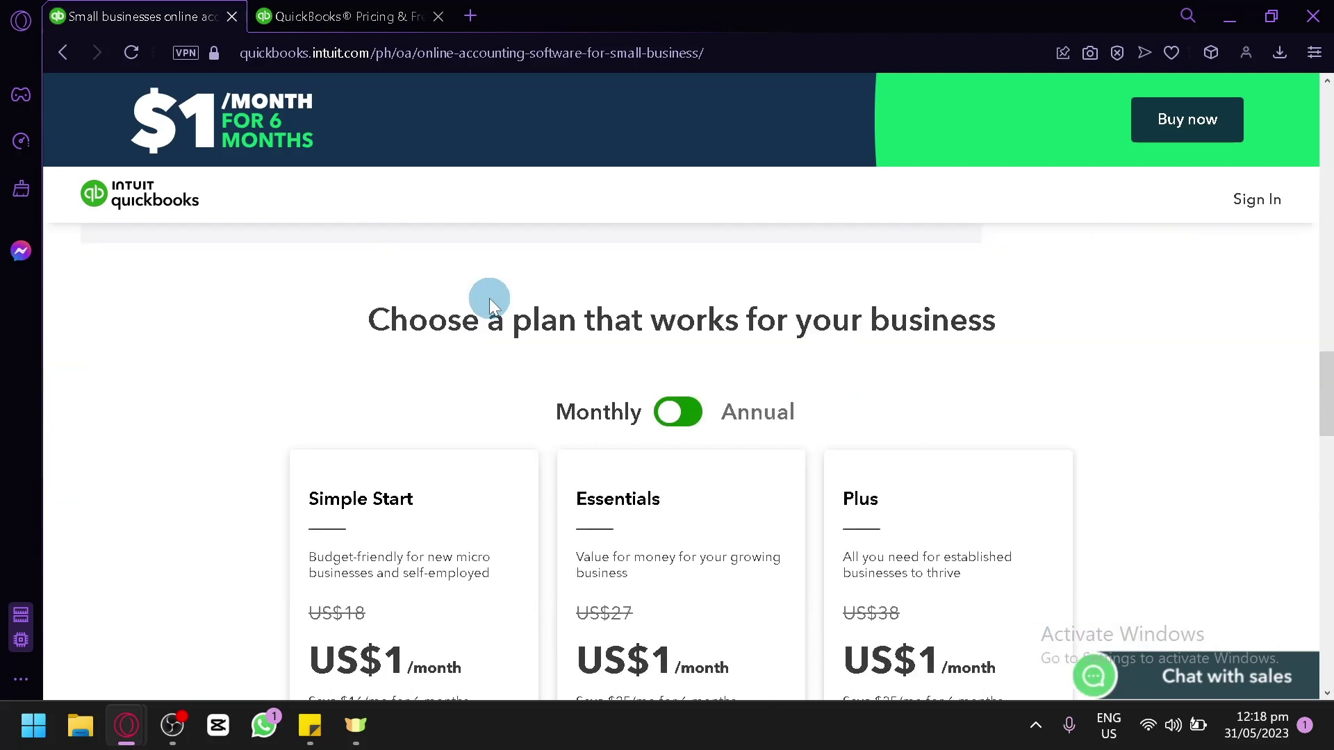
pyautogui.scroll(-4, 489, 298)
pyautogui.click(295, 16)
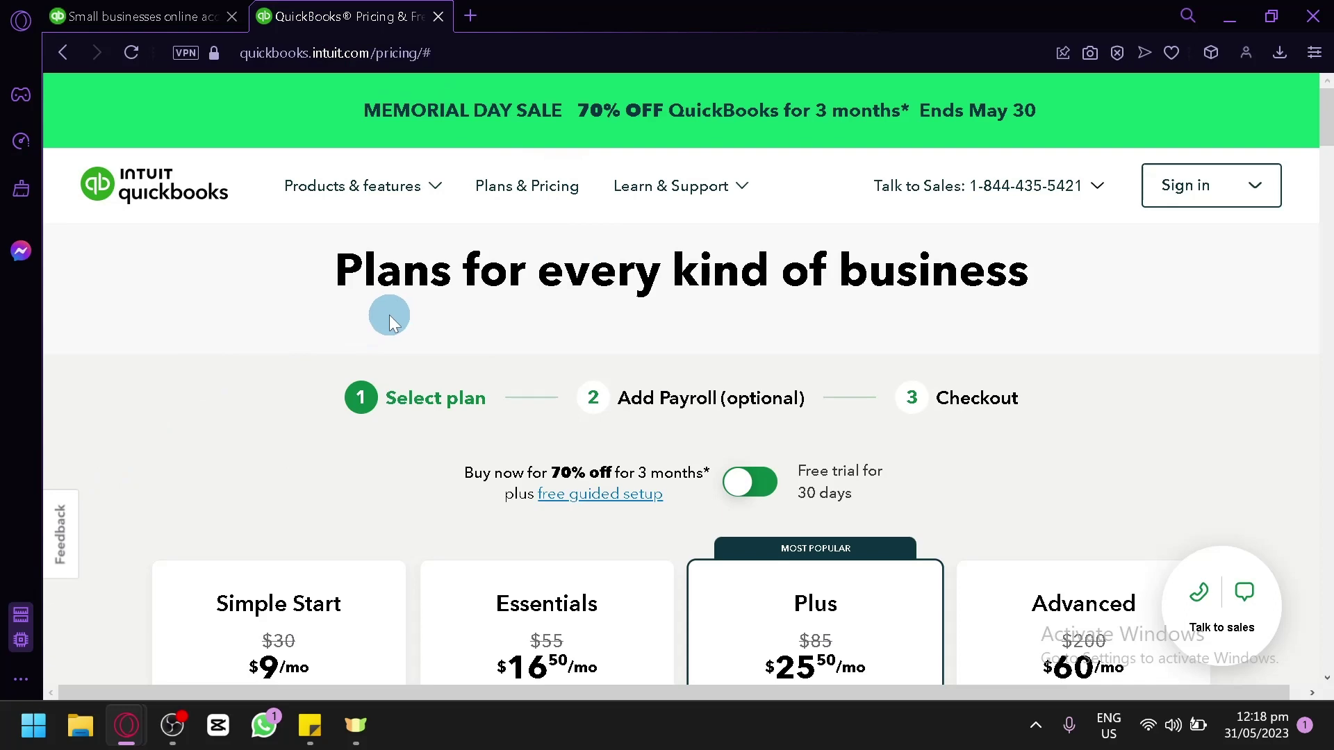
pyautogui.scroll(-4, 389, 314)
pyautogui.scroll(2, 444, 359)
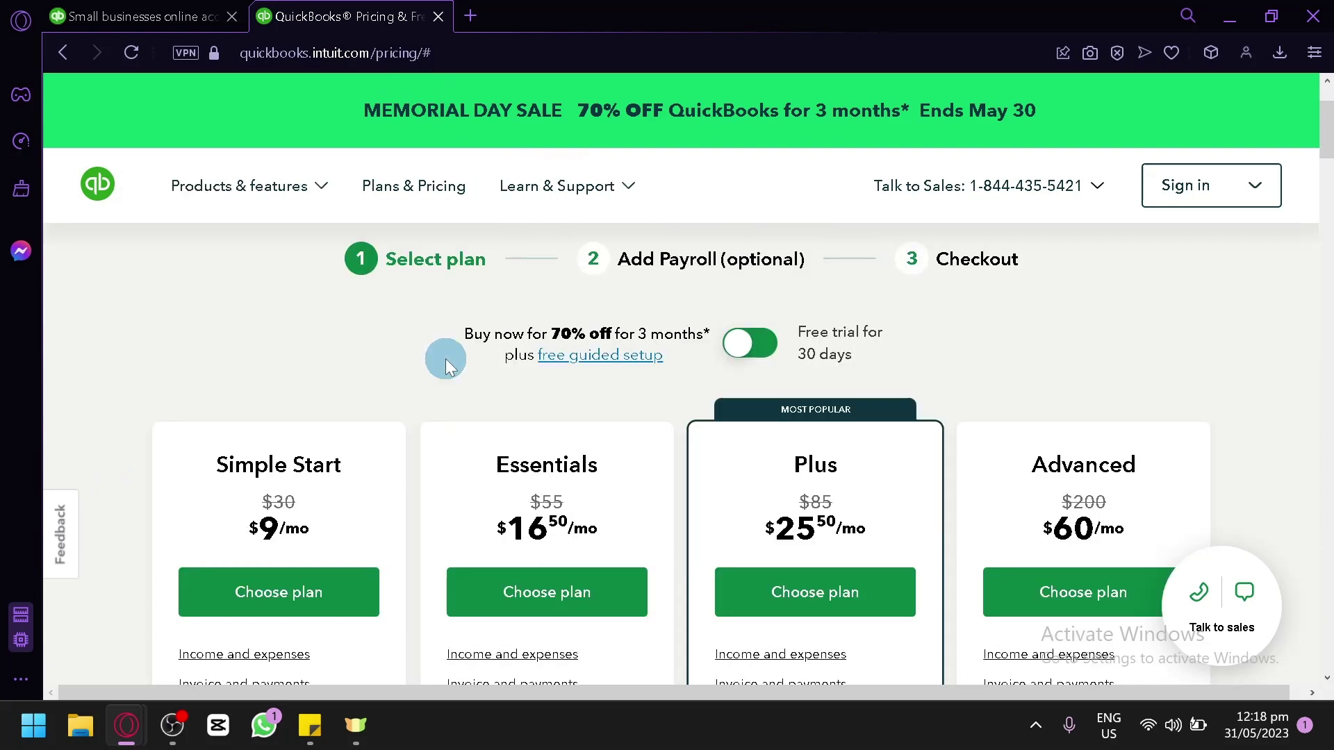
pyautogui.scroll(2, 445, 359)
pyautogui.scroll(-4, 444, 358)
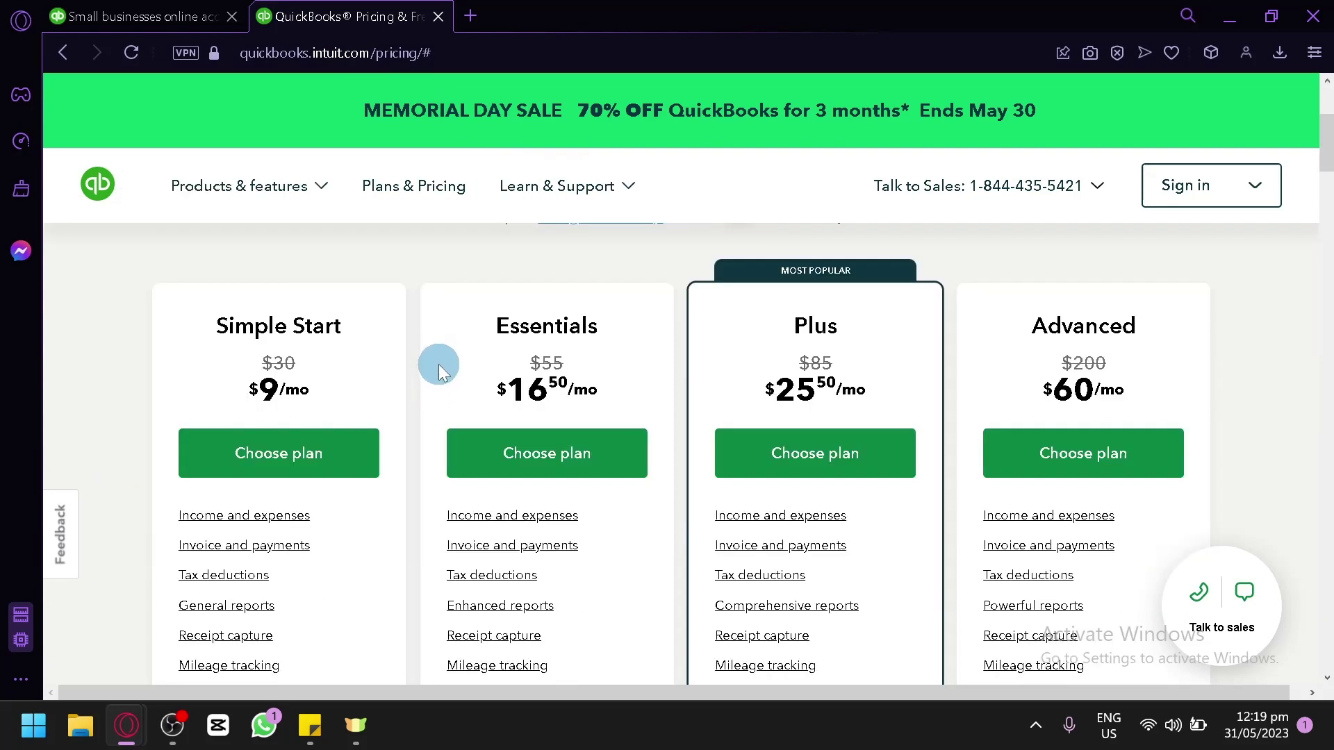
pyautogui.scroll(-2, 439, 364)
pyautogui.scroll(2, 441, 363)
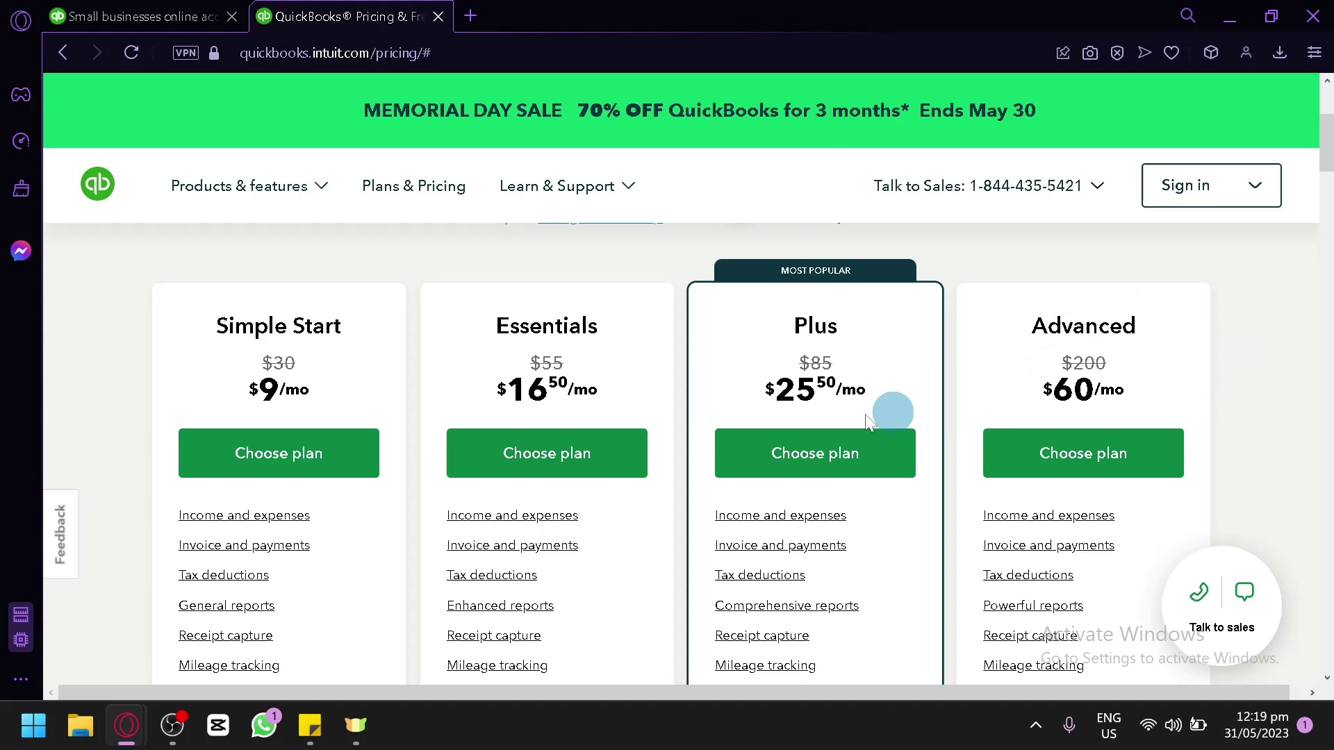
pyautogui.scroll(-4, 285, 453)
pyautogui.scroll(2, 426, 375)
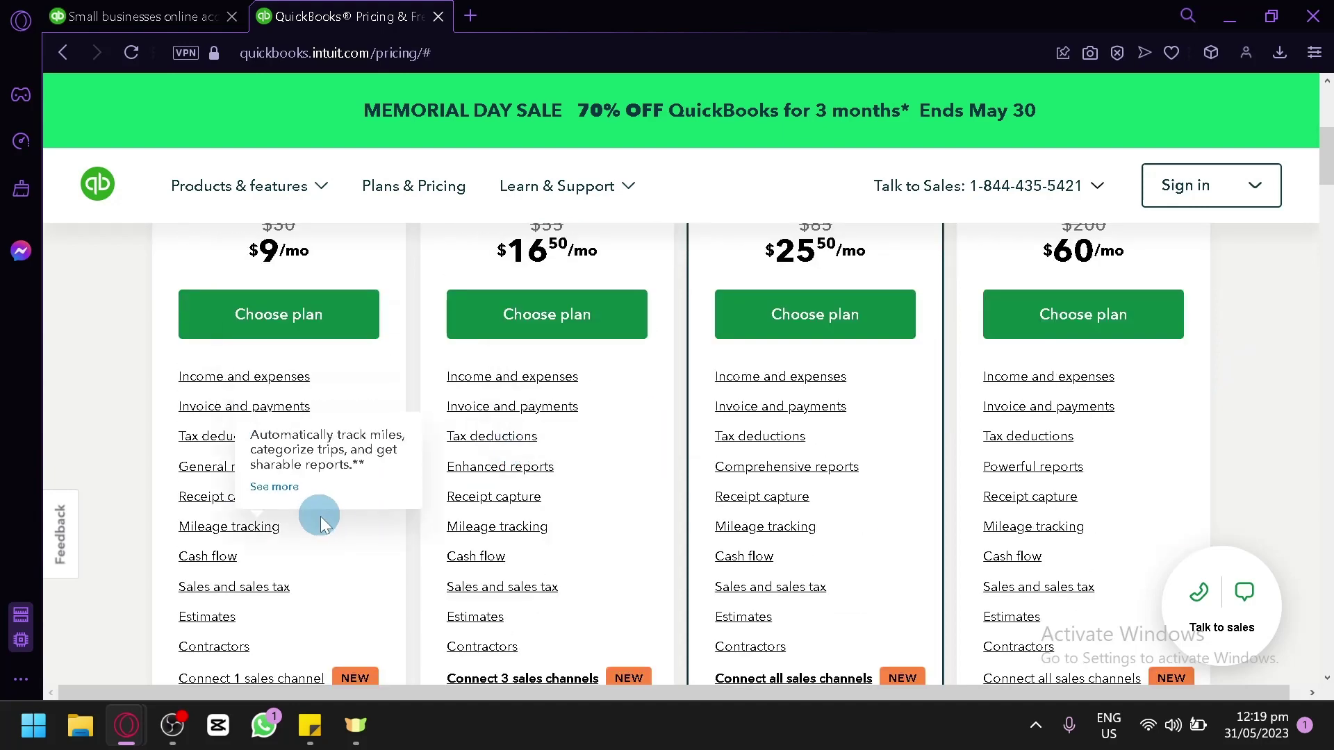
pyautogui.scroll(-2, 319, 512)
pyautogui.scroll(-2, 376, 543)
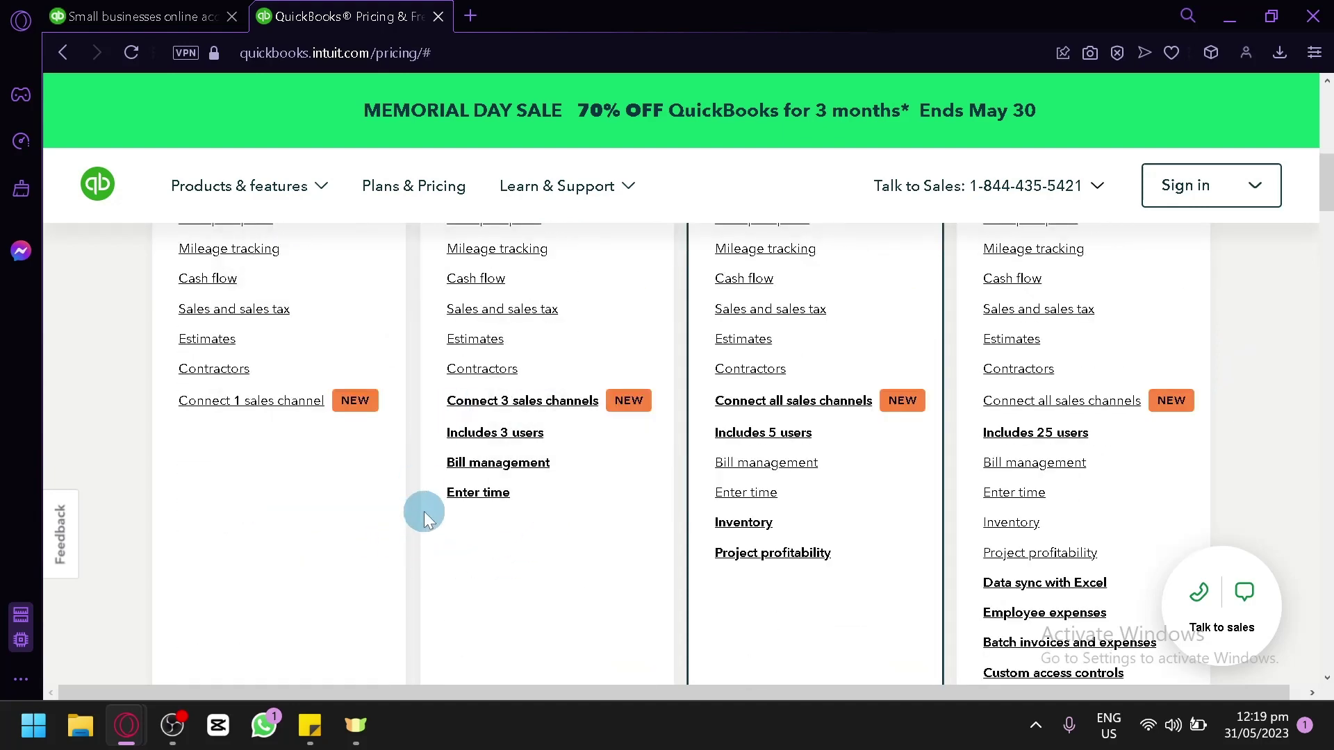
pyautogui.scroll(4, 425, 556)
pyautogui.scroll(2, 375, 379)
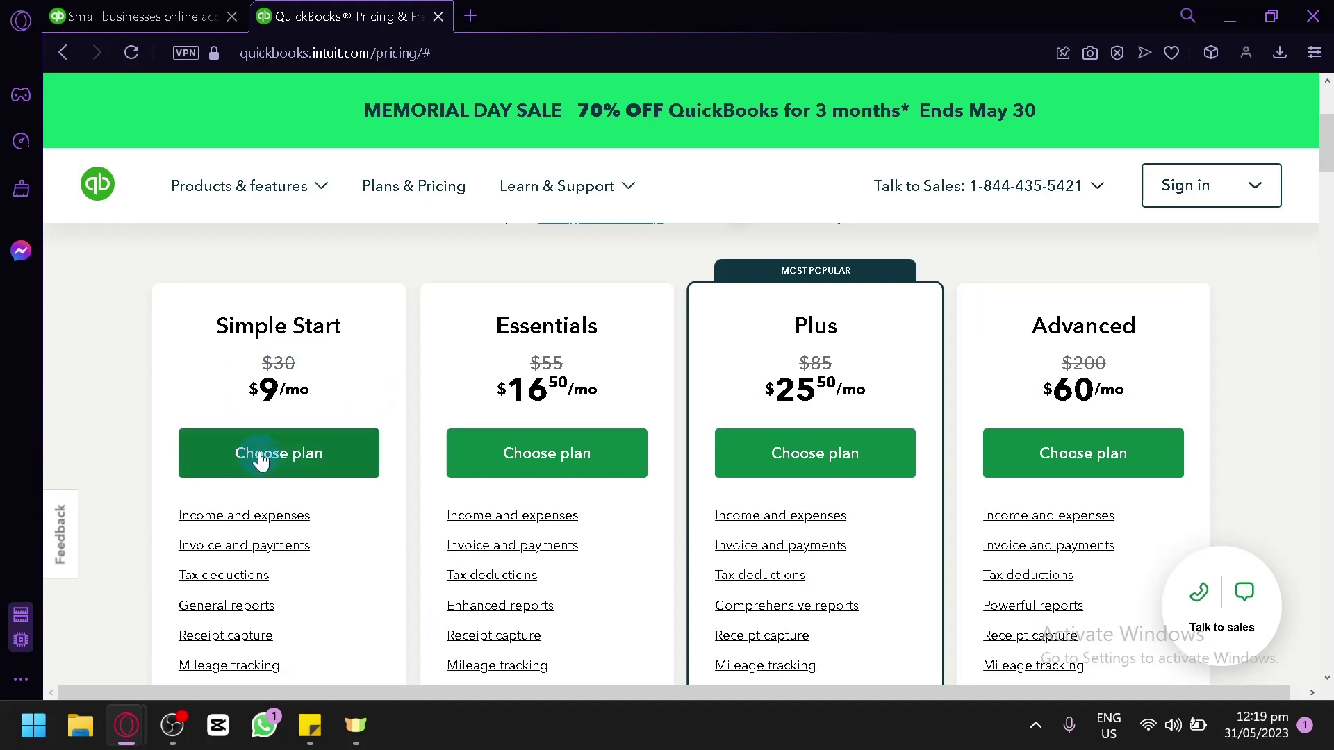
pyautogui.scroll(-4, 278, 445)
pyautogui.scroll(2, 286, 434)
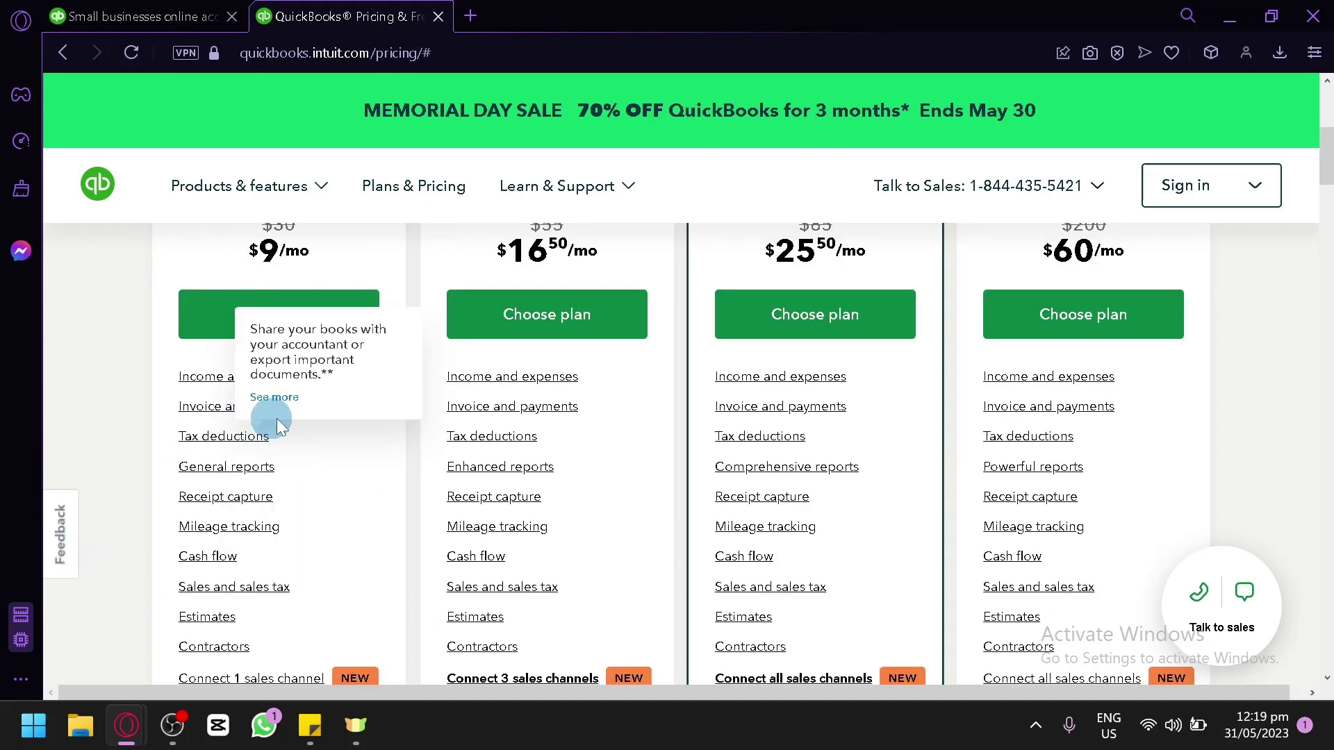
pyautogui.scroll(-2, 320, 459)
pyautogui.moveTo(257, 541)
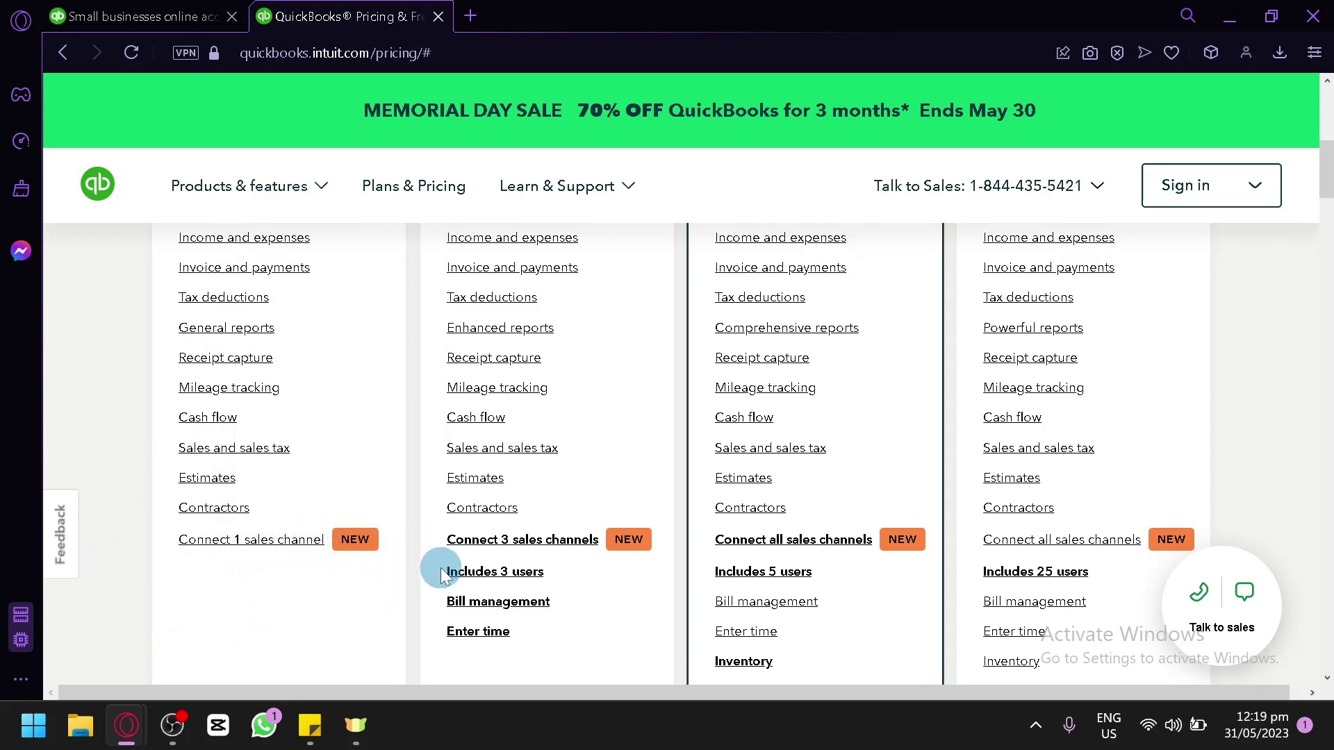
pyautogui.scroll(4, 418, 568)
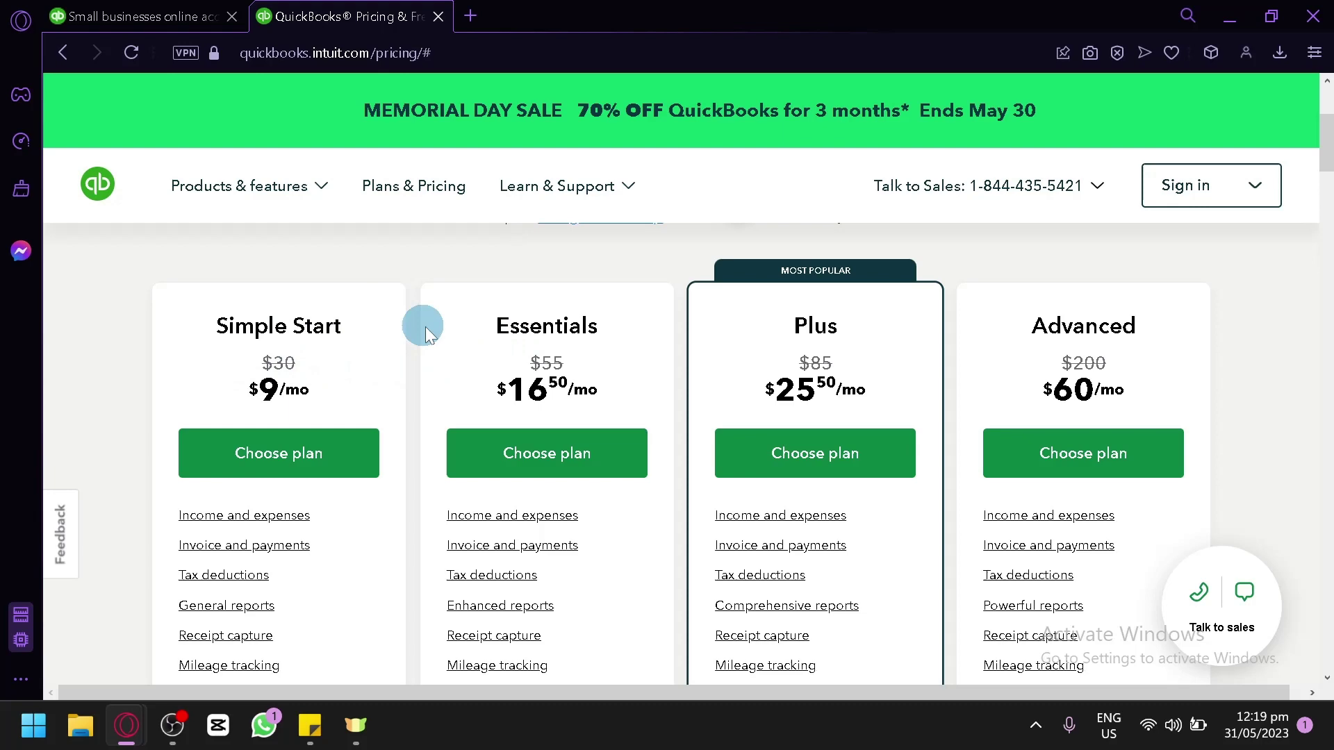
pyautogui.scroll(-6, 417, 326)
pyautogui.scroll(6, 591, 500)
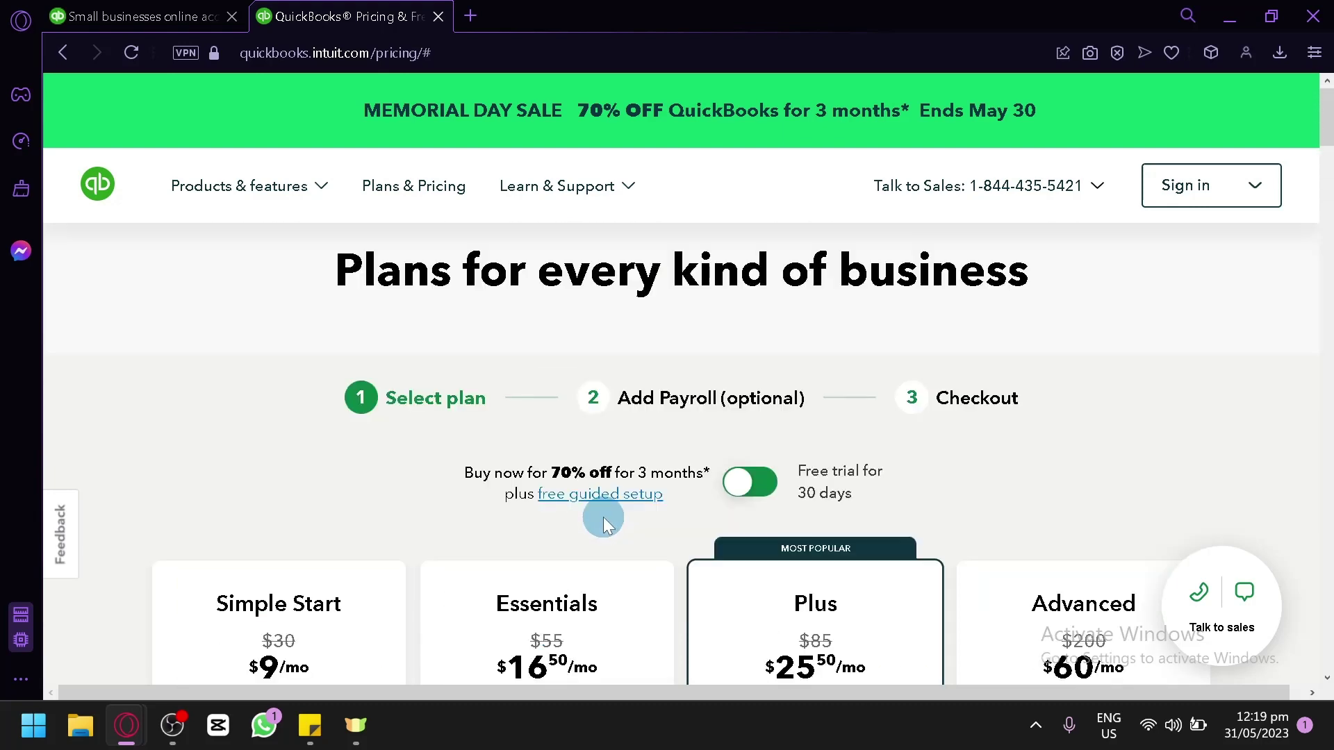
pyautogui.scroll(-6, 601, 510)
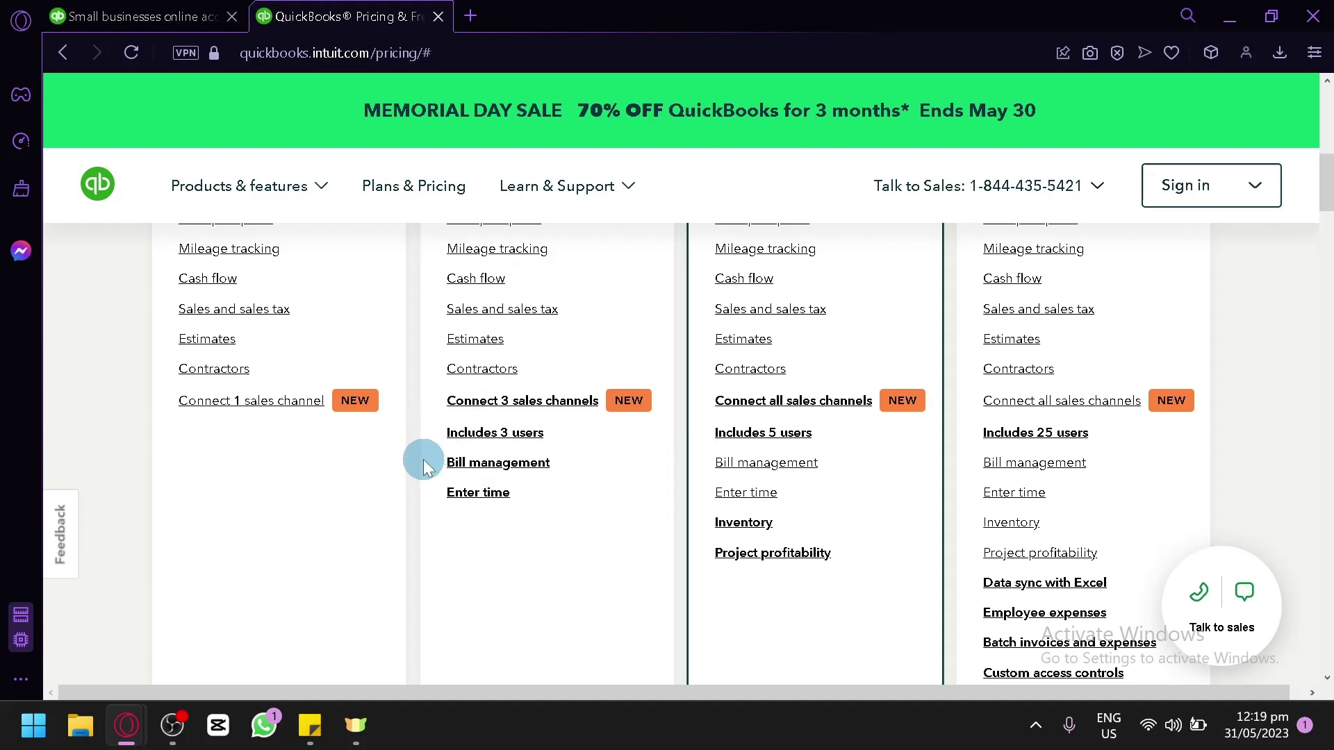
pyautogui.scroll(7, 400, 499)
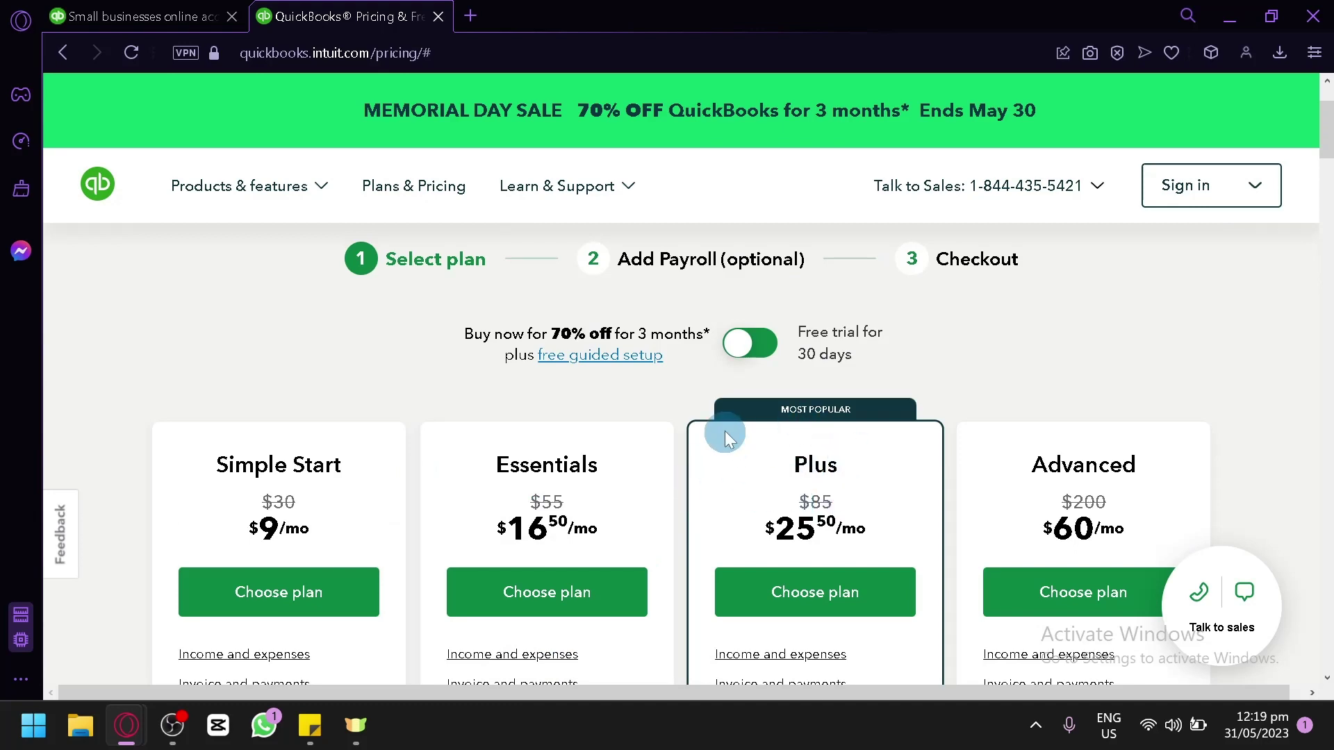
pyautogui.scroll(-7, 910, 378)
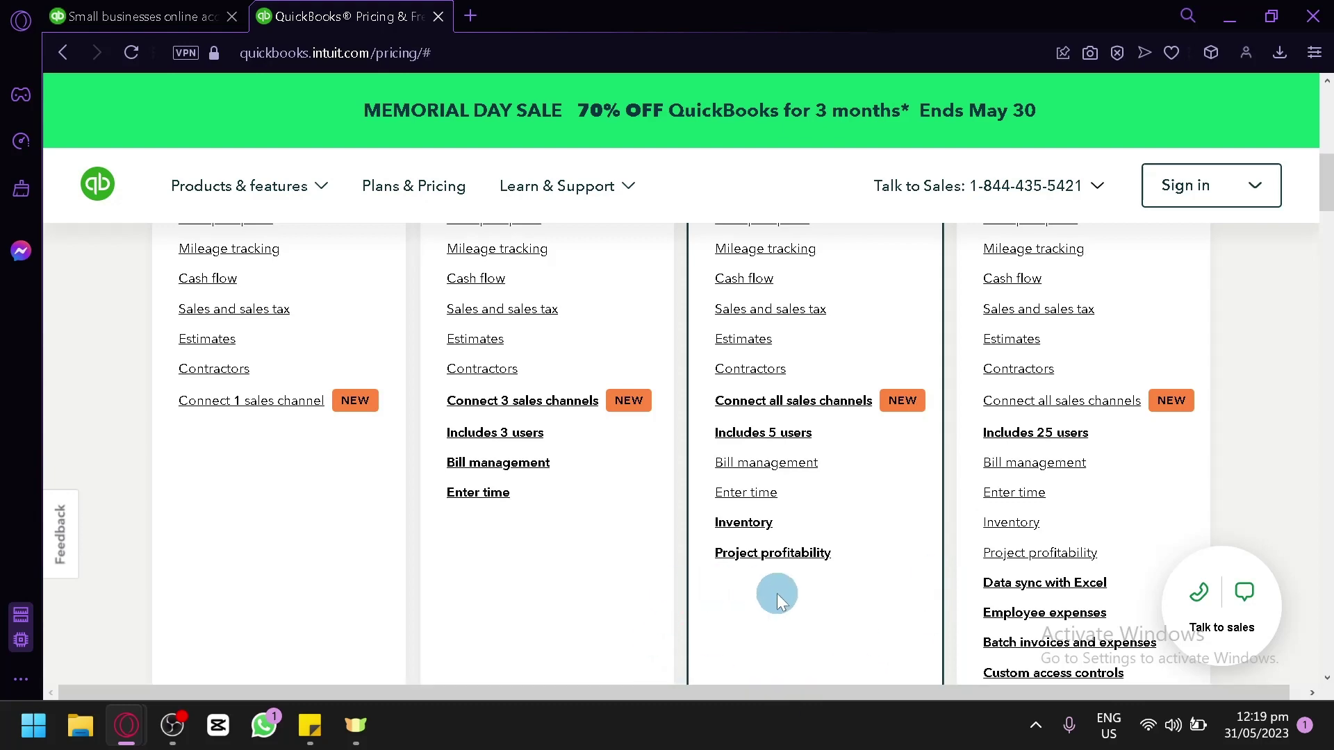
pyautogui.scroll(4, 936, 601)
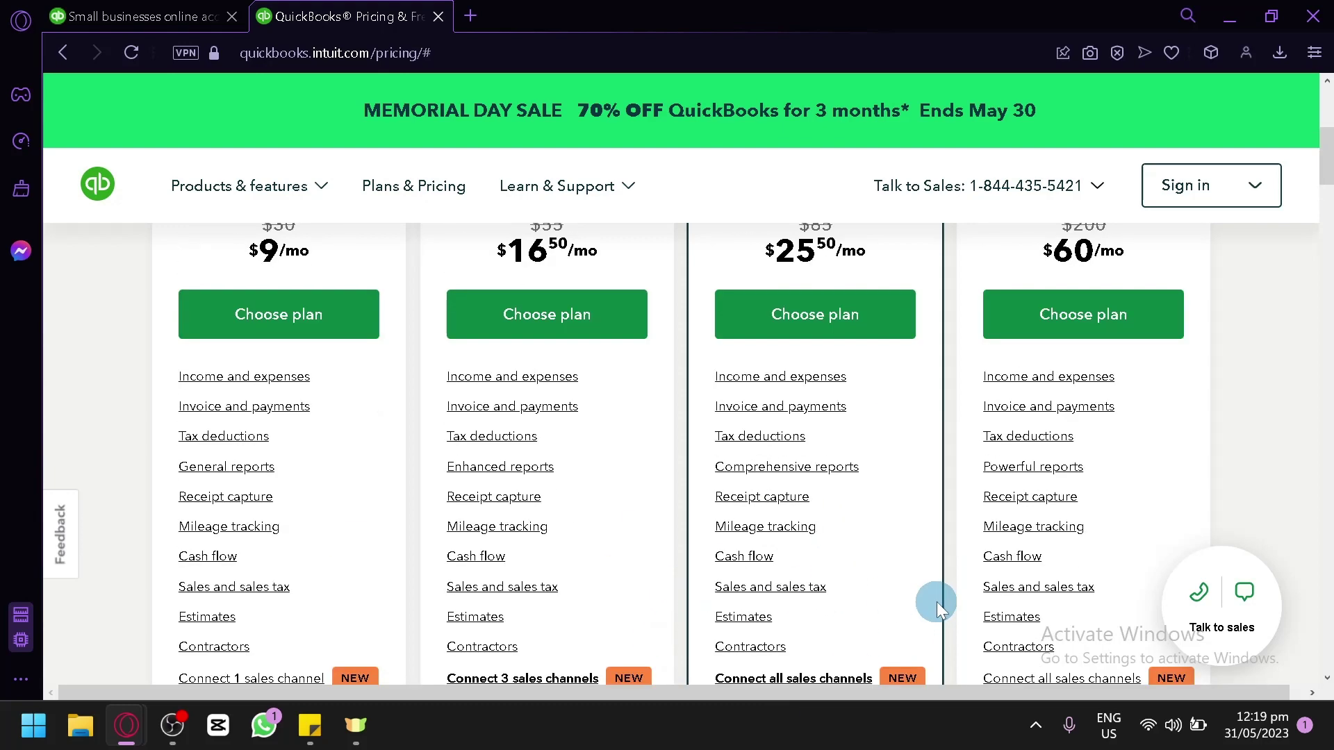
pyautogui.scroll(2, 937, 601)
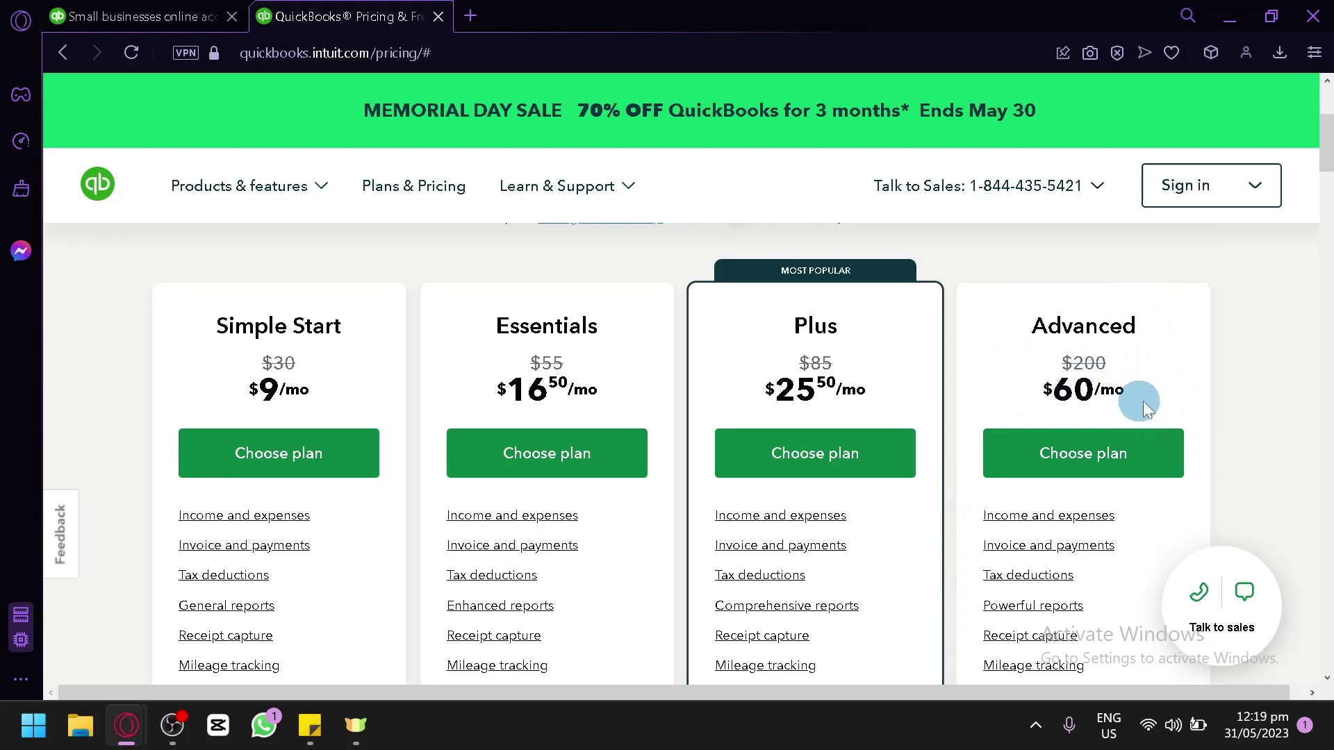
pyautogui.scroll(-8, 1143, 401)
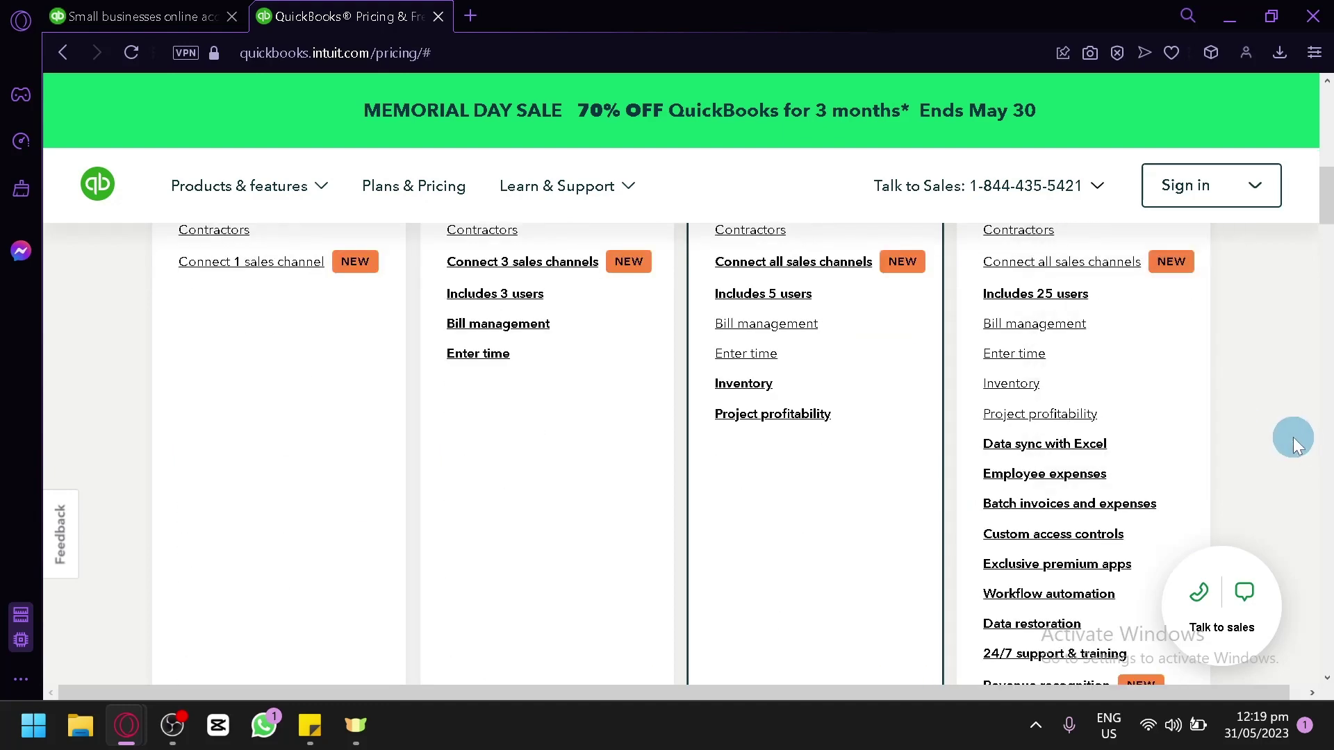
pyautogui.scroll(-2, 1288, 436)
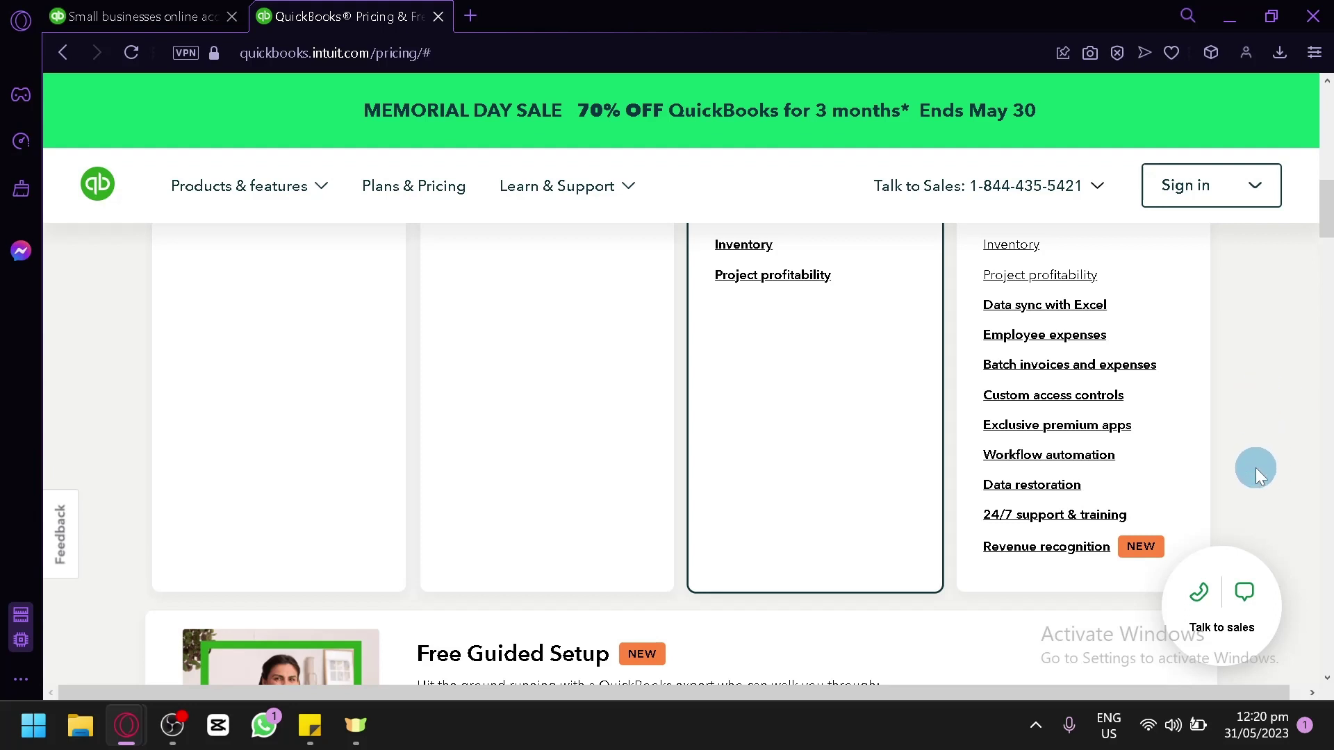
pyautogui.scroll(-2, 972, 591)
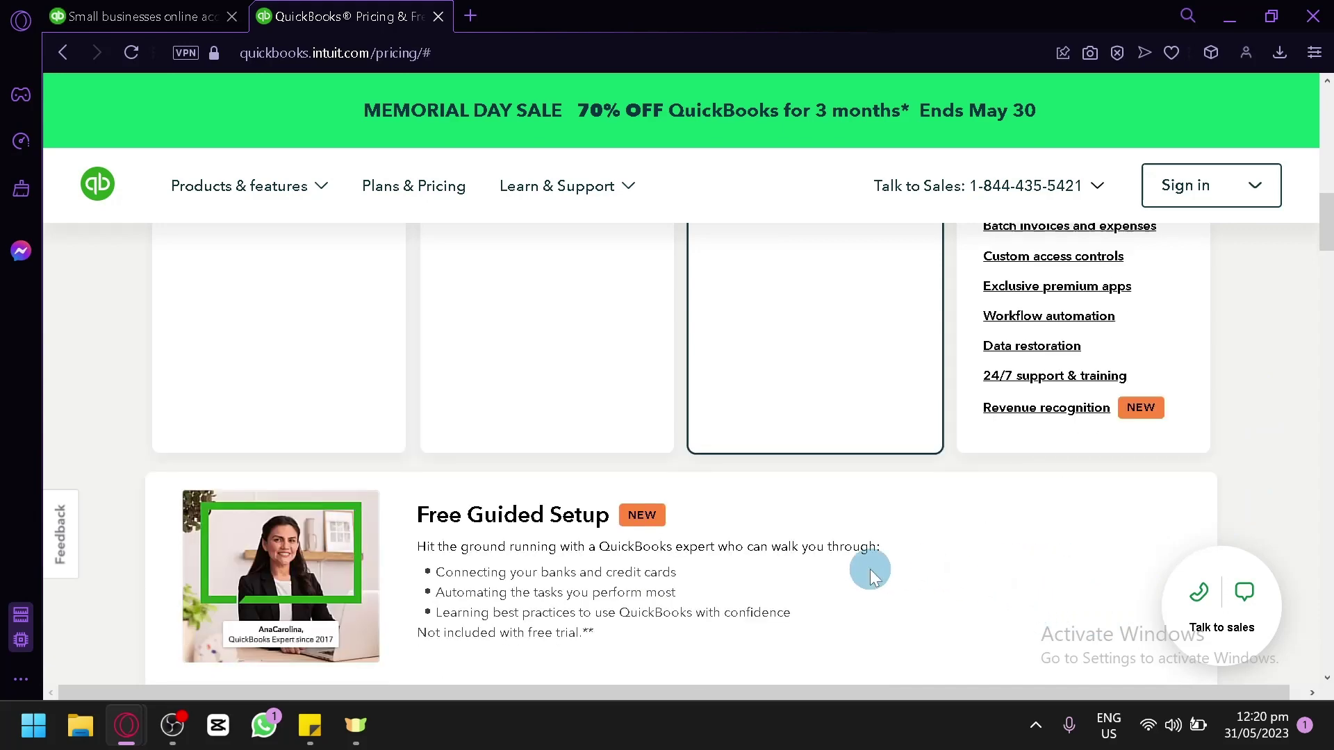
pyautogui.scroll(15, 878, 507)
pyautogui.scroll(-2, 764, 473)
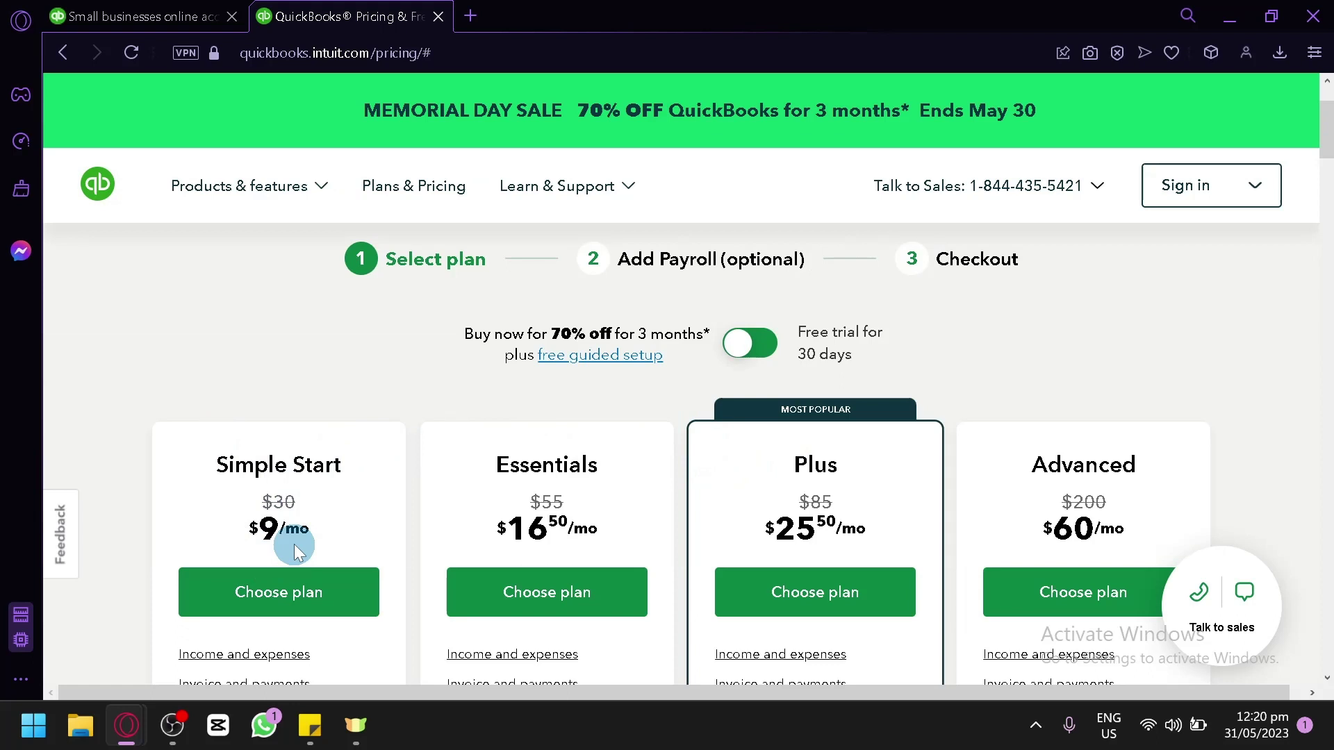
pyautogui.scroll(-2, 528, 372)
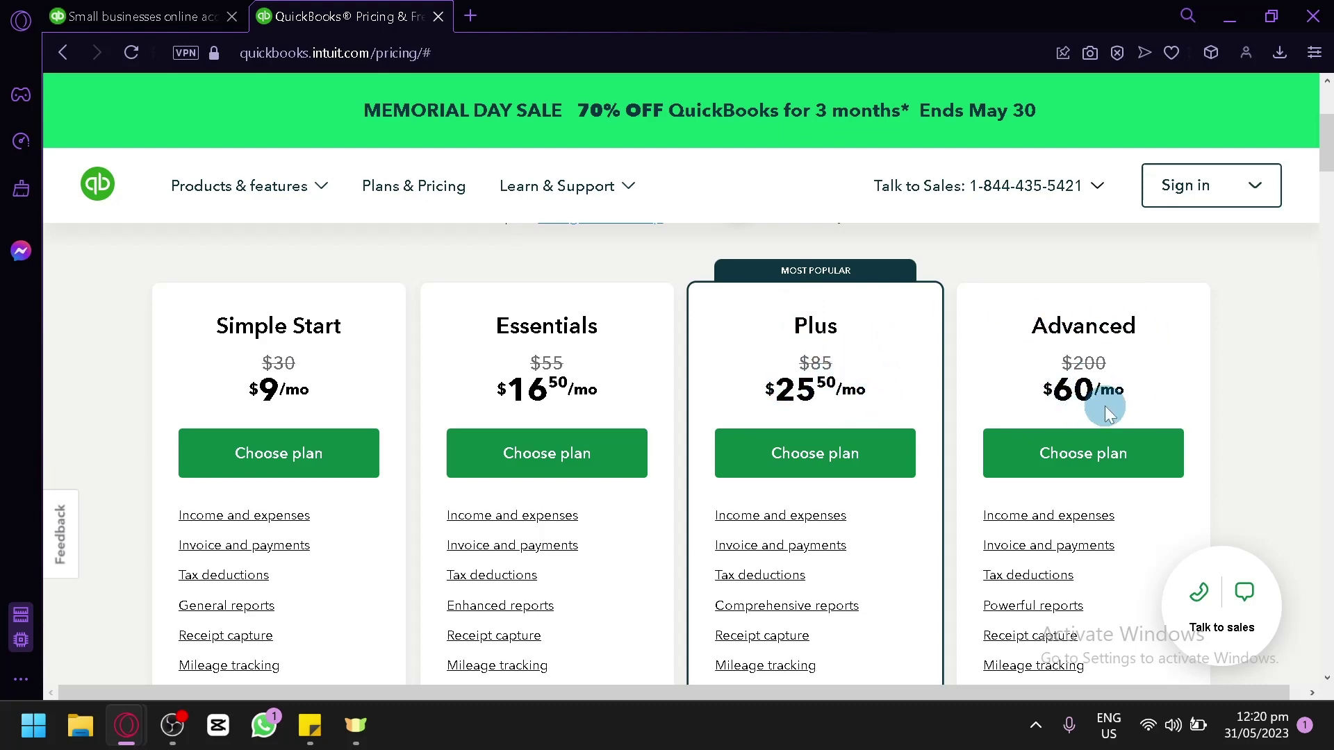
# Step: Scroll the pricing page up to the Select plan step and back down
pyautogui.scroll(4, 1104, 406)
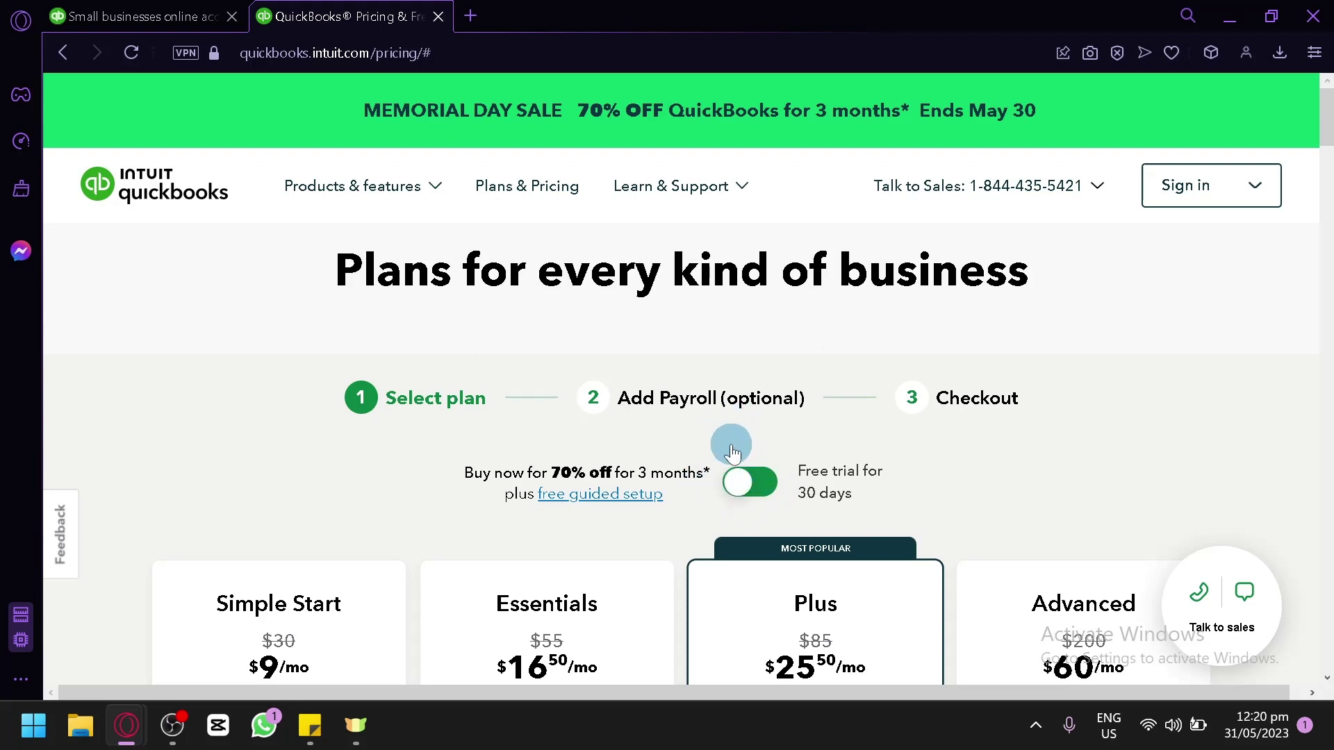
pyautogui.scroll(-2, 732, 453)
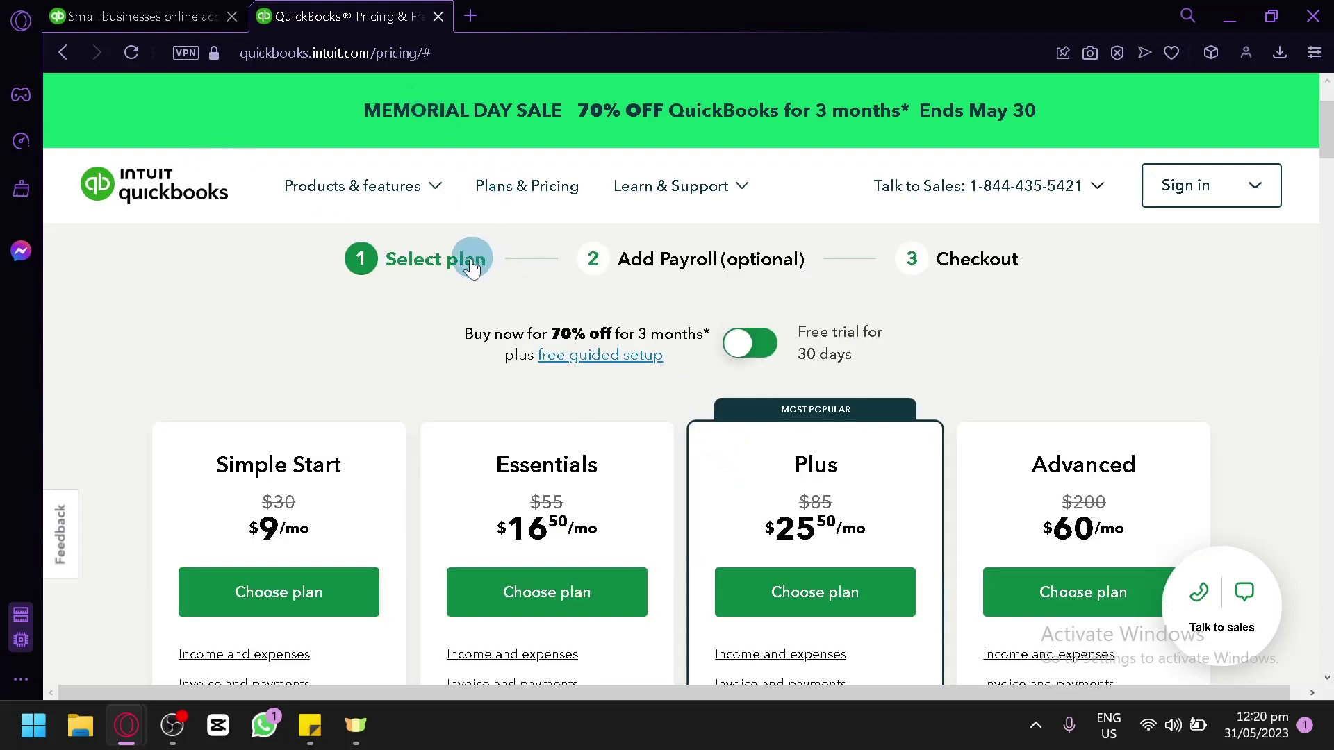
pyautogui.click(496, 345)
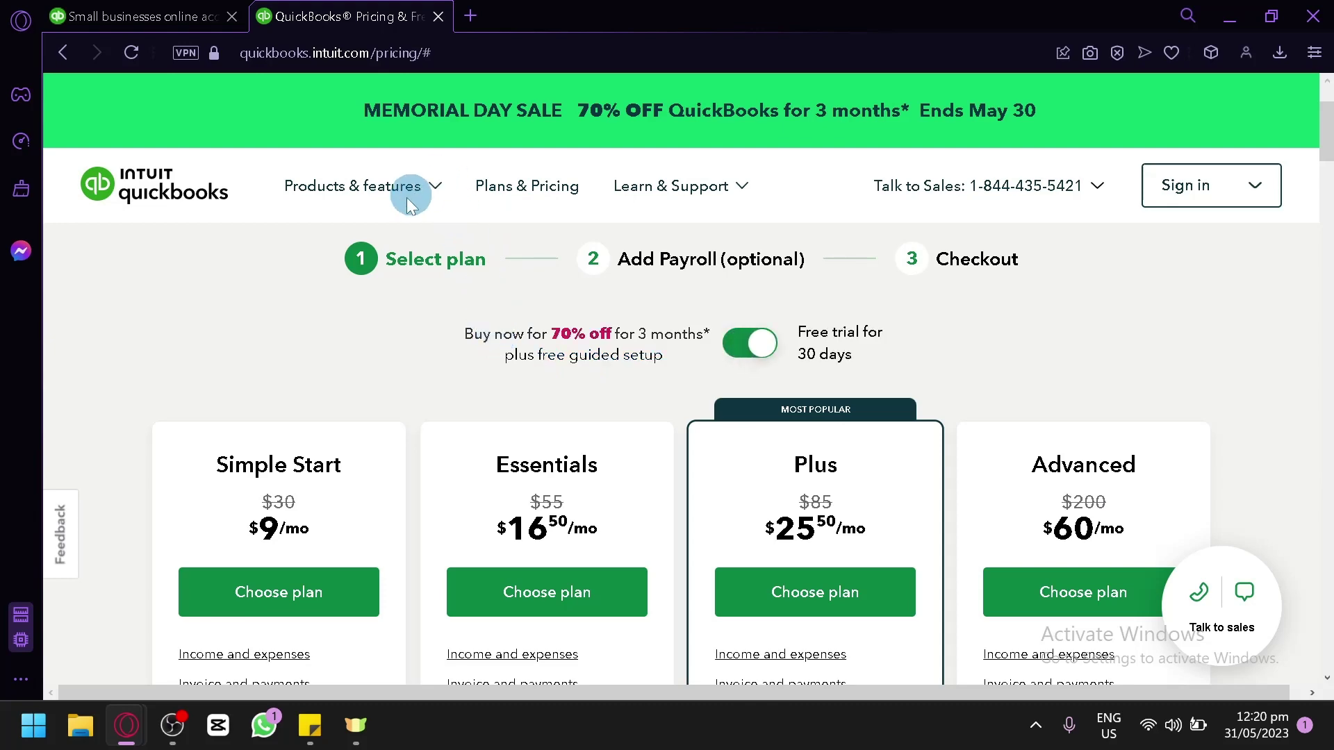
pyautogui.scroll(2, 453, 236)
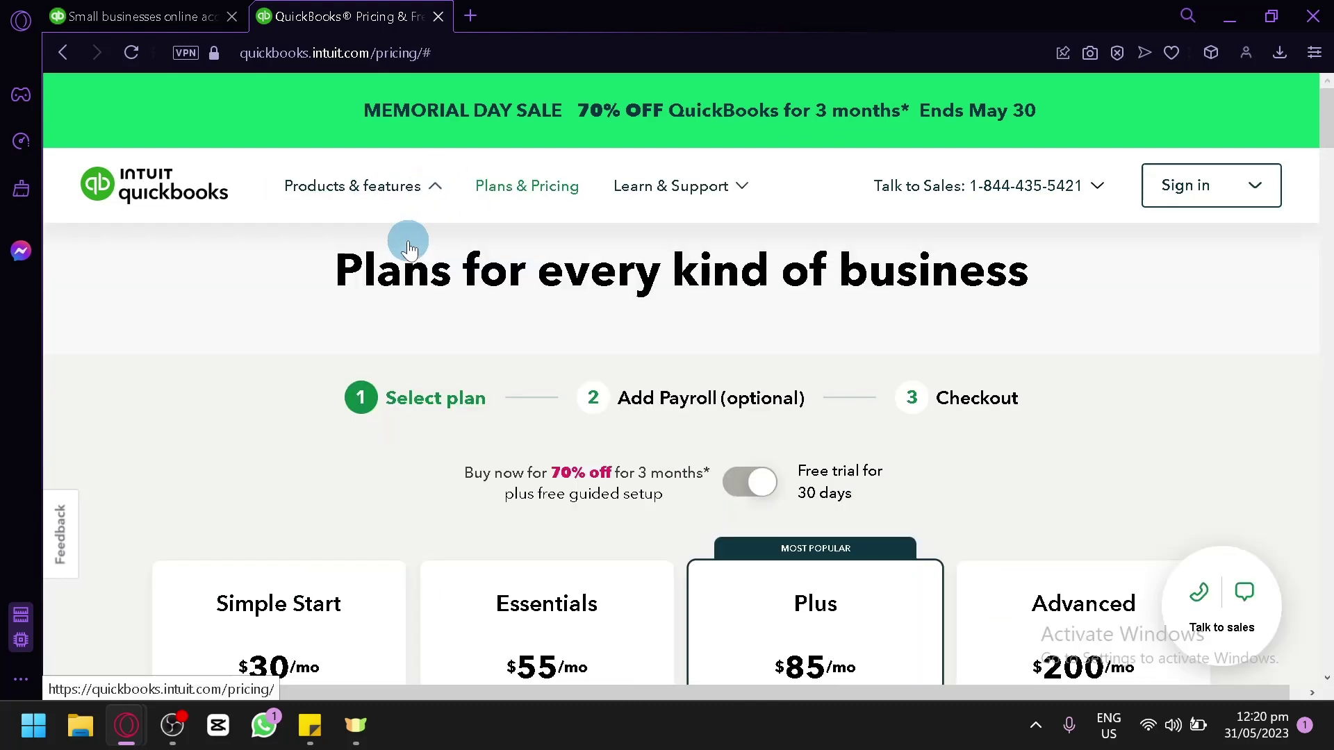
pyautogui.moveTo(394, 185)
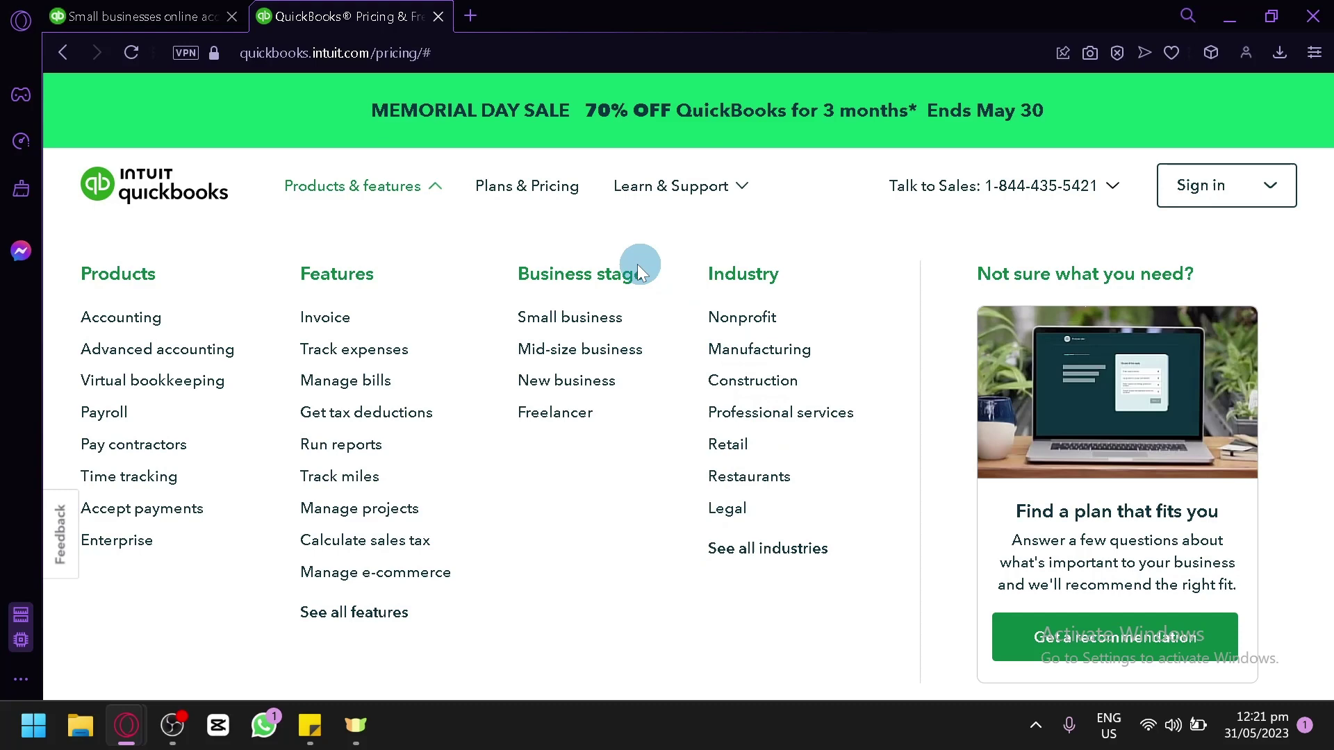
# Step: Switch to the tab with the $1/month plans and scroll through the plan cards
pyautogui.click(116, 19)
pyautogui.scroll(4, 378, 379)
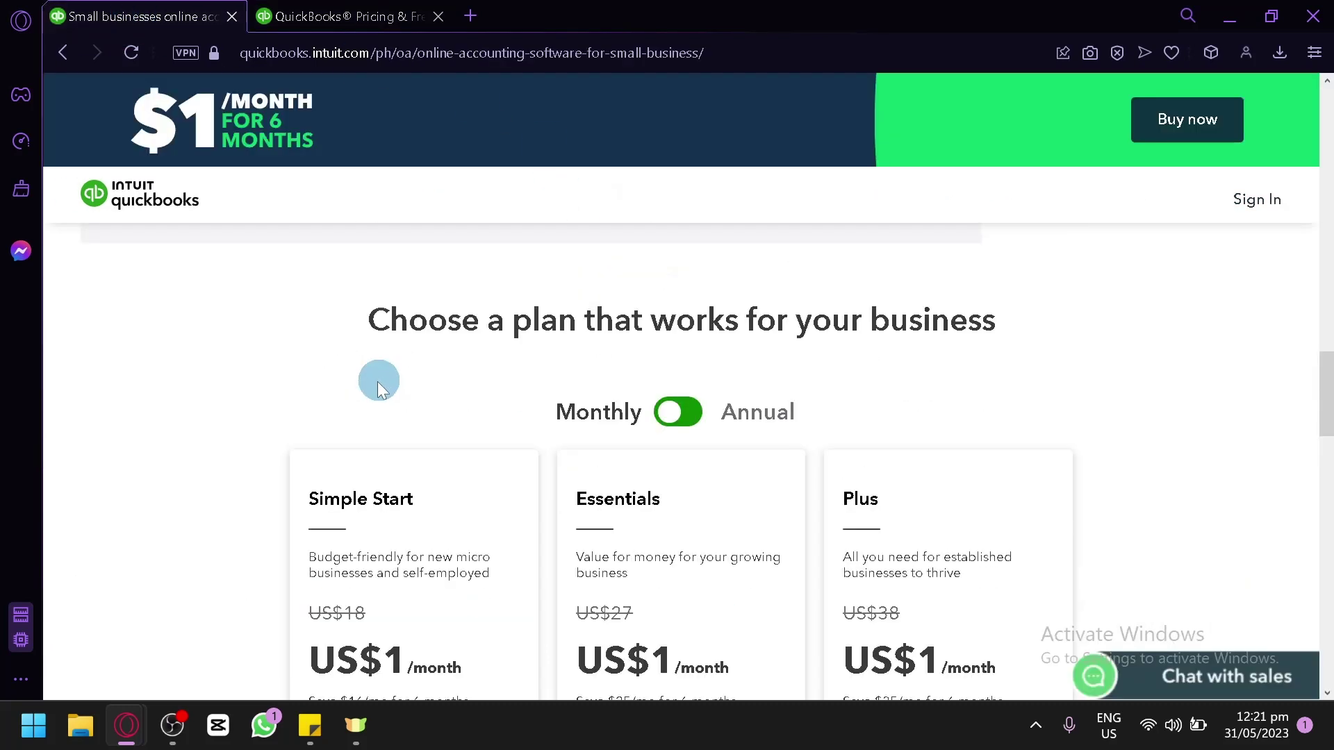
pyautogui.scroll(-2, 370, 389)
pyautogui.scroll(4, 370, 389)
pyautogui.scroll(-4, 370, 389)
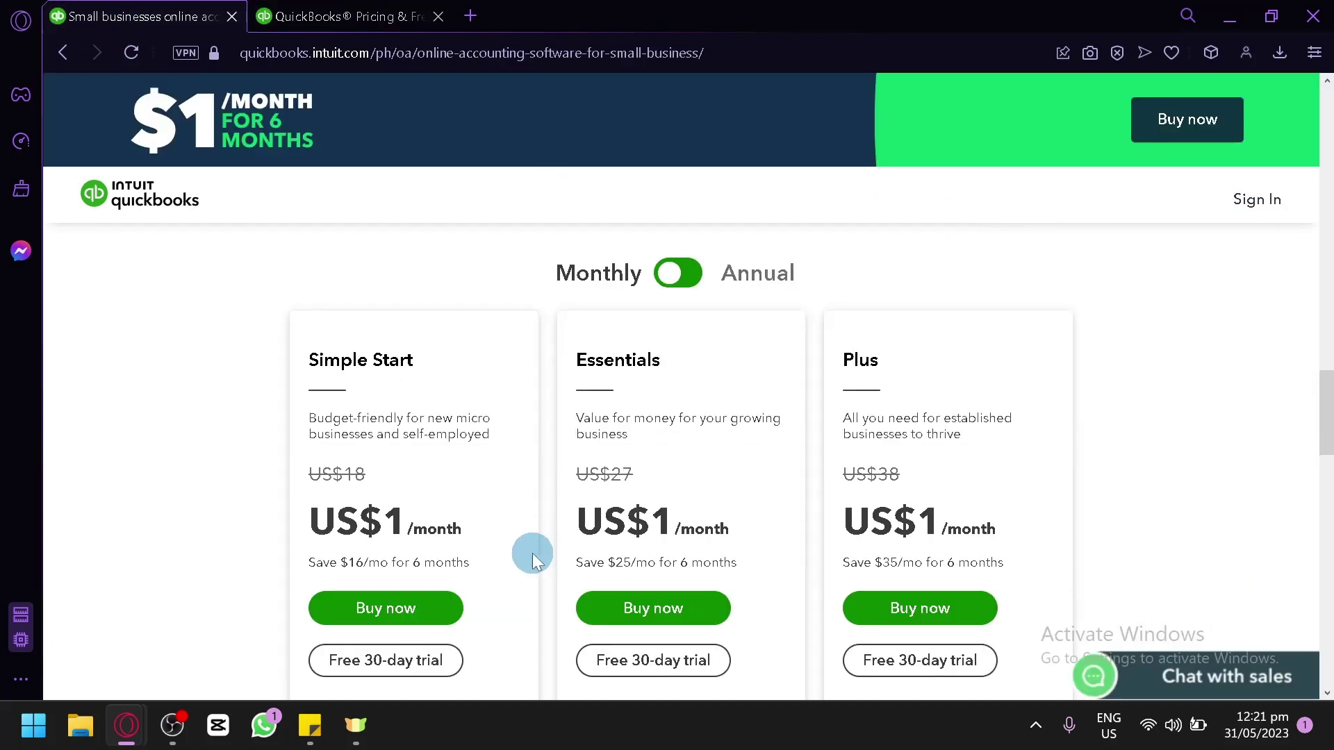
pyautogui.scroll(-2, 358, 552)
# Step: Start the Plus plan's free trial and enter the testing company's QuickBooks dashboard
pyautogui.click(357, 532)
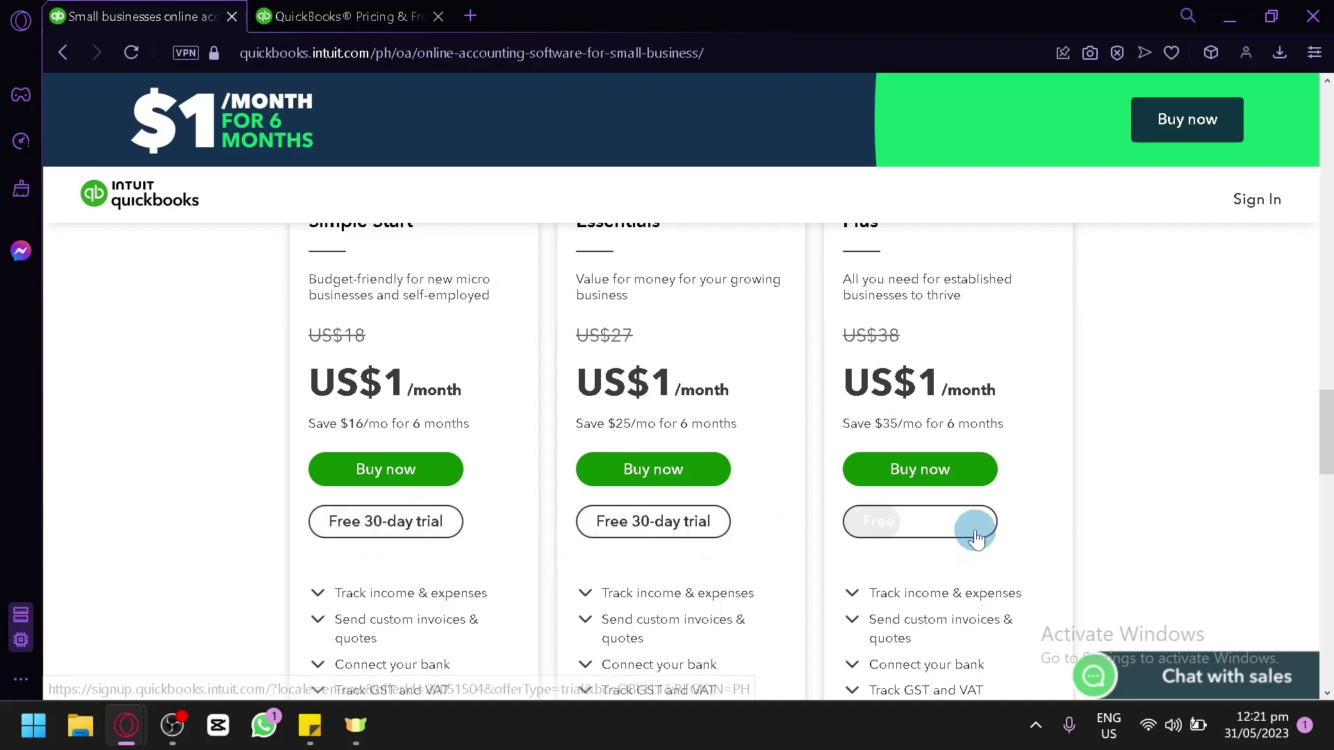
pyautogui.scroll(2, 464, 552)
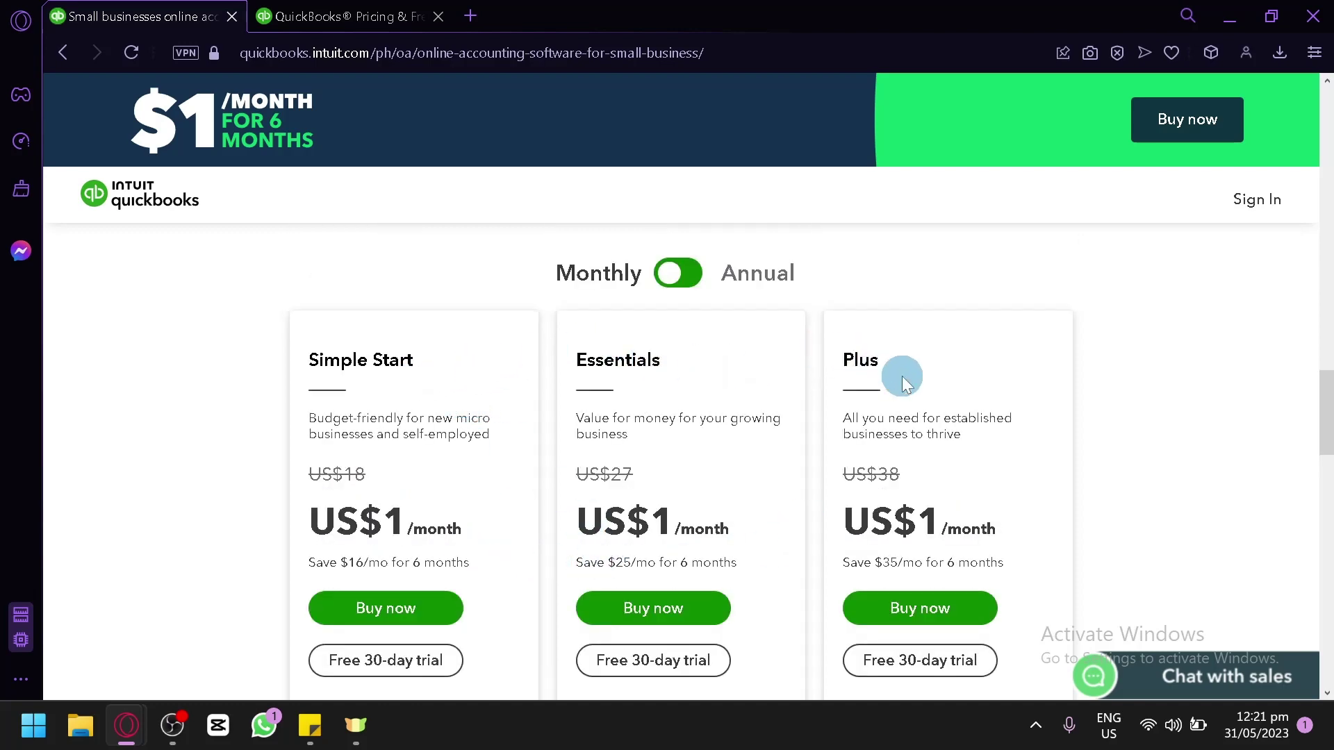
pyautogui.scroll(-2, 899, 378)
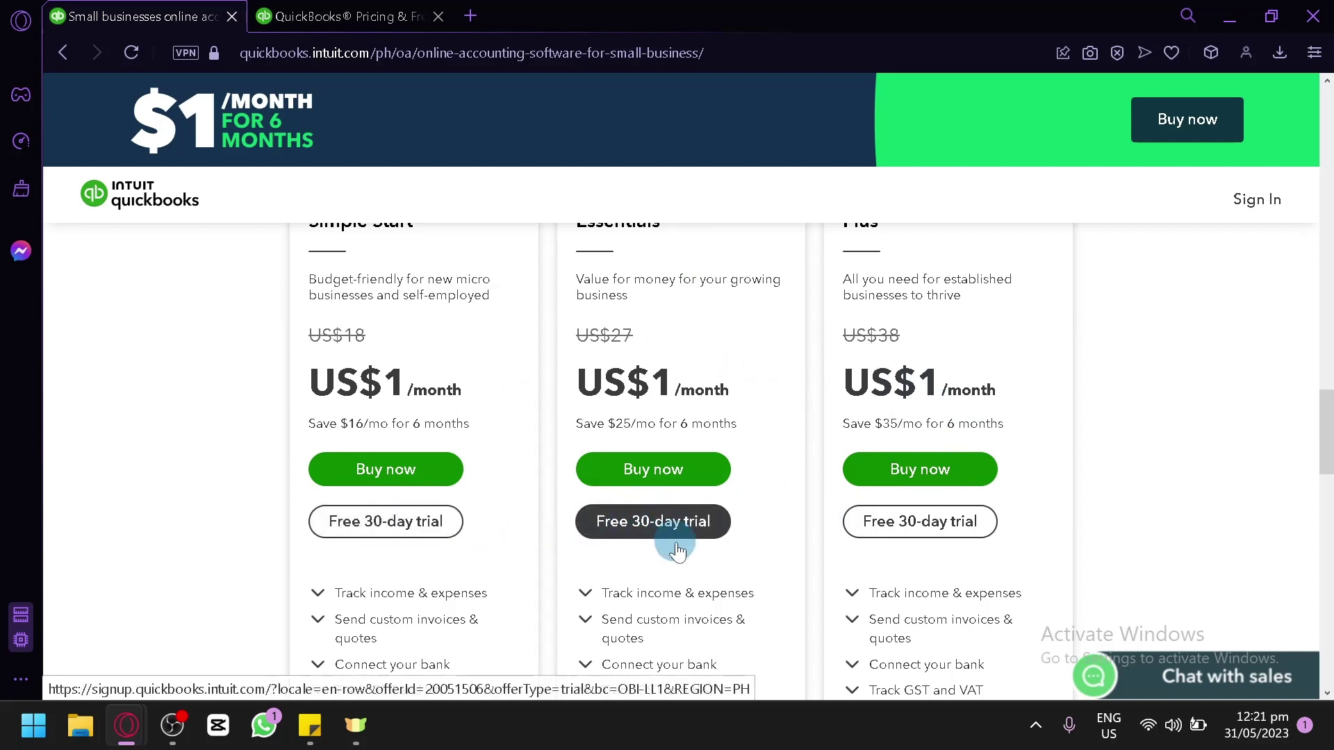
pyautogui.click(1262, 190)
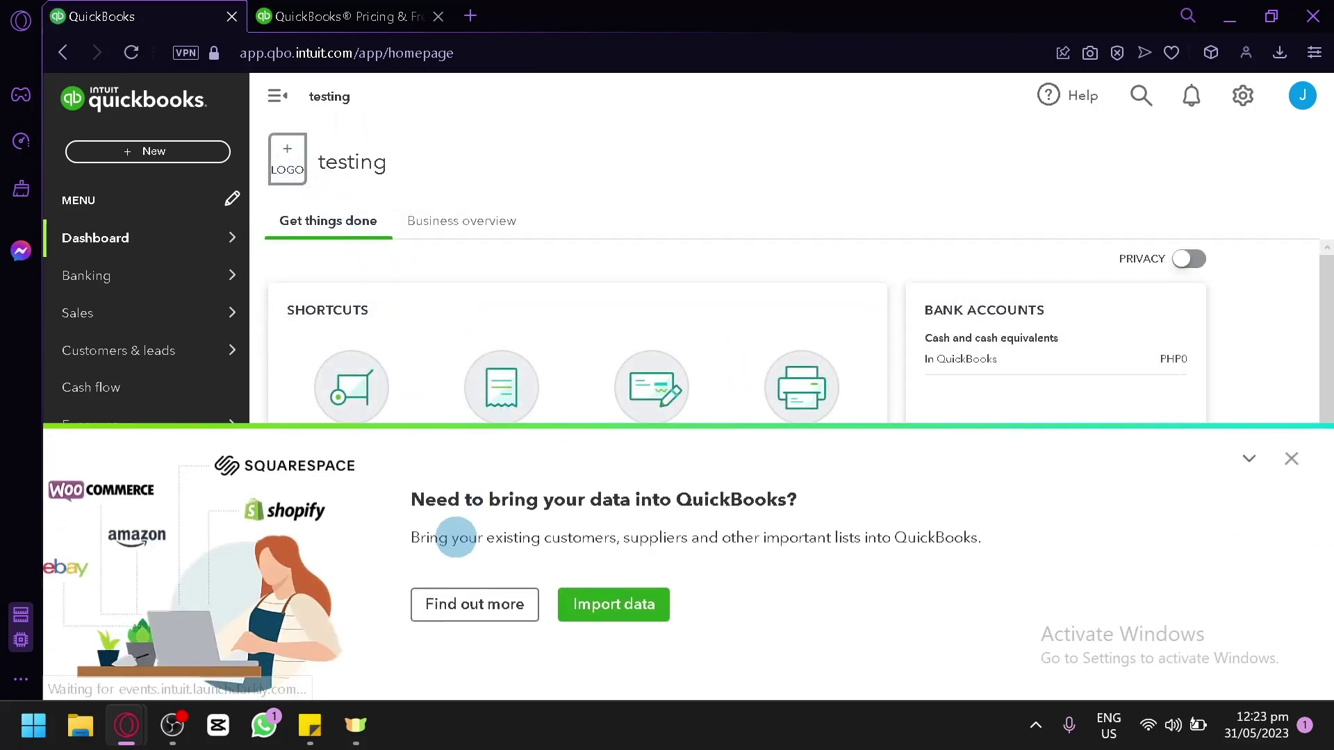
# Step: Collapse the data-import prompt and show the account registers, such as Cash and cash equivalents
pyautogui.scroll(-2, 1265, 410)
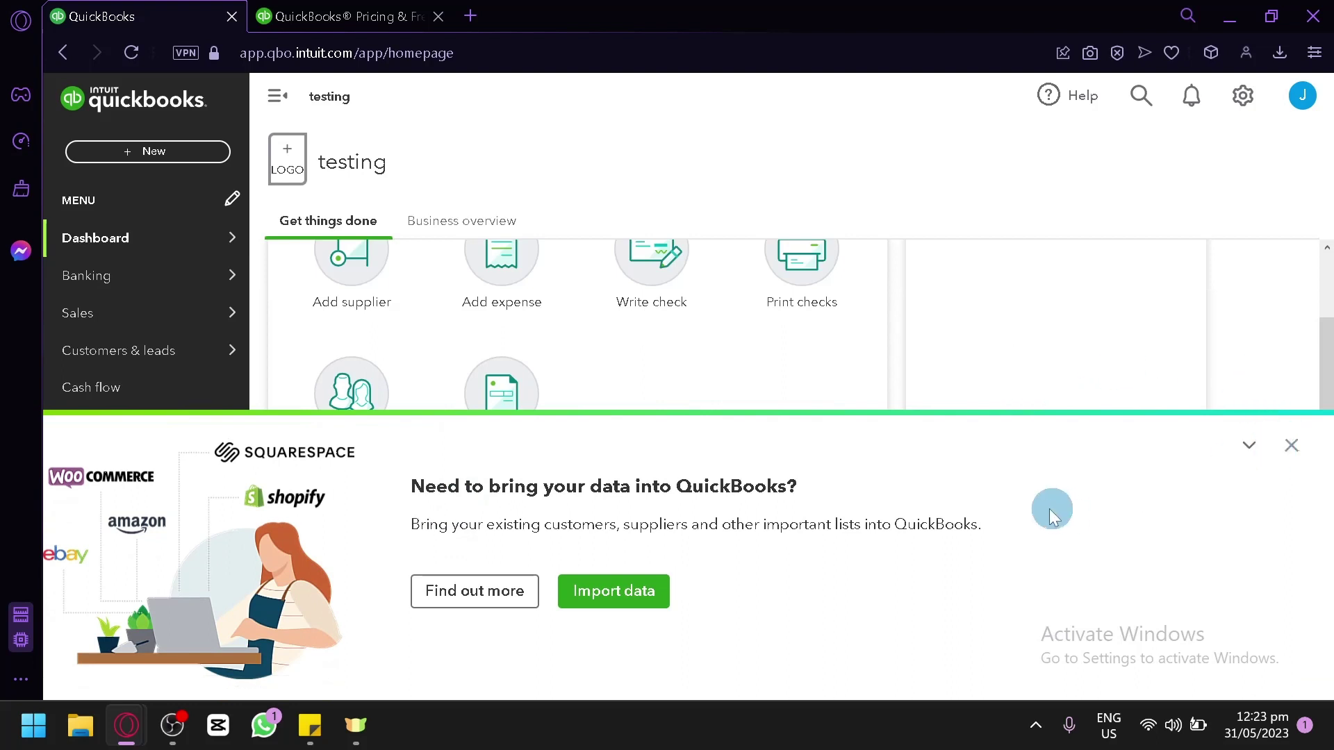
pyautogui.click(1248, 443)
pyautogui.scroll(2, 965, 534)
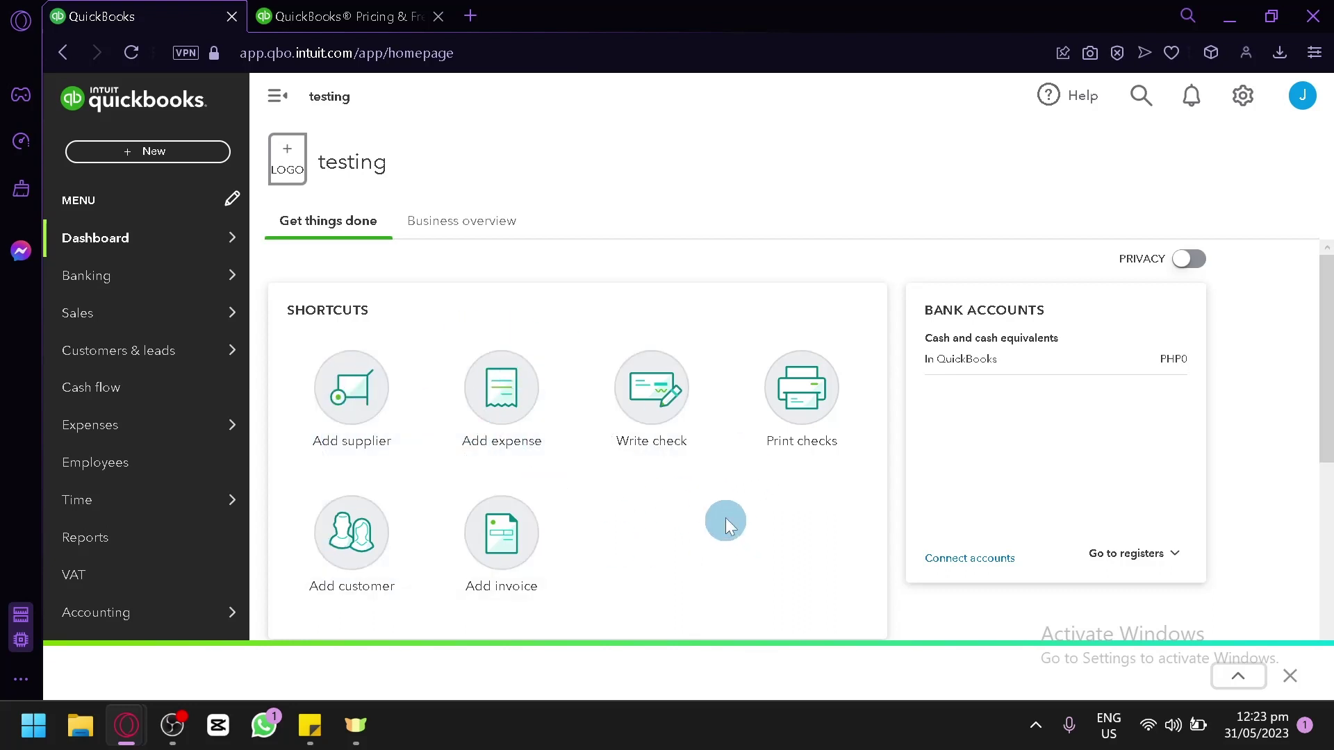
pyautogui.scroll(-2, 723, 396)
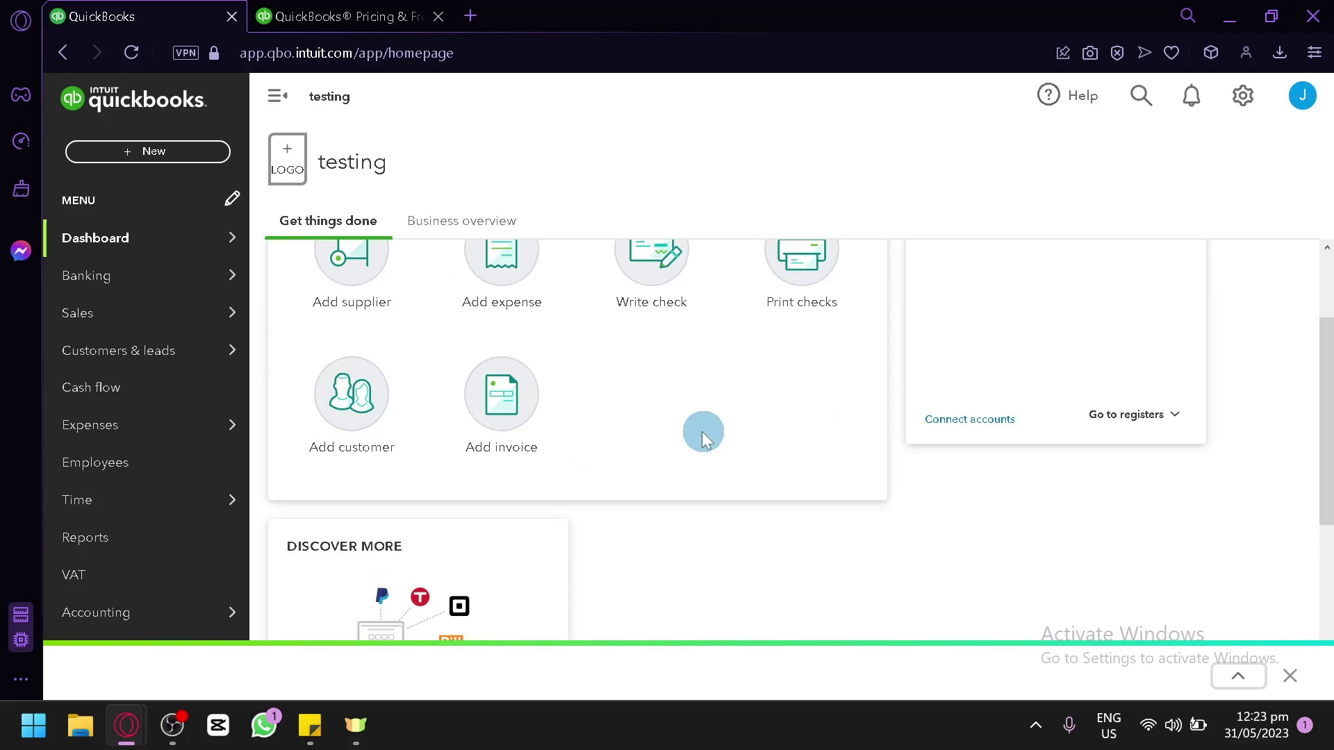
pyautogui.scroll(2, 702, 431)
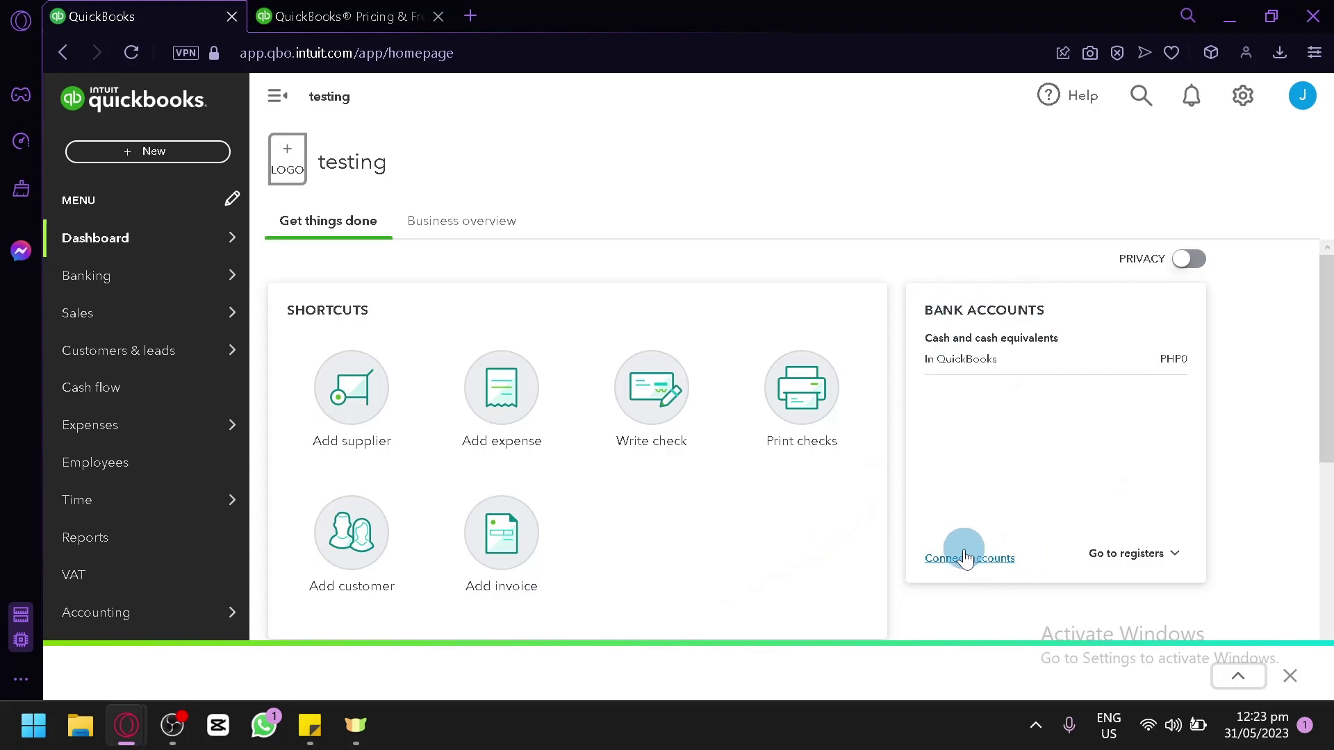
pyautogui.click(1174, 555)
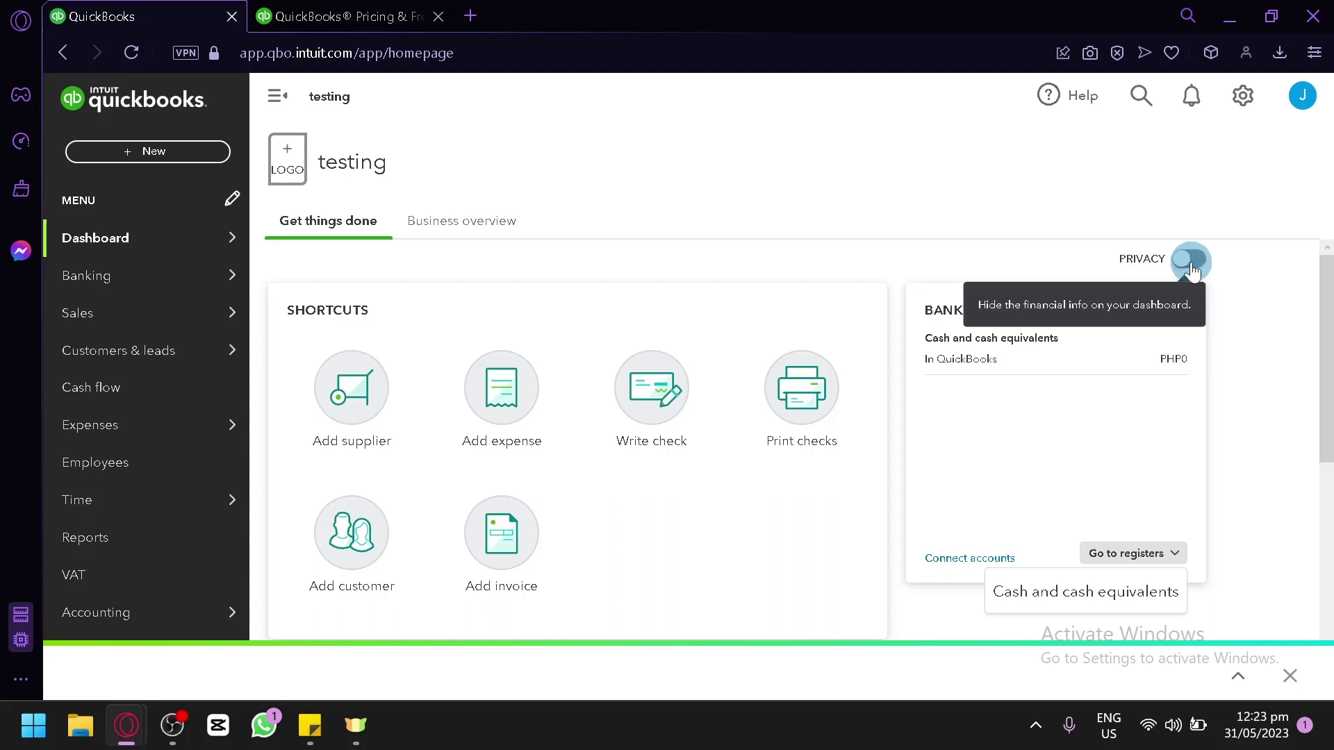
# Step: Switch to Business overview and browse its cash flow, profit and loss, and expenses cards
pyautogui.click(421, 235)
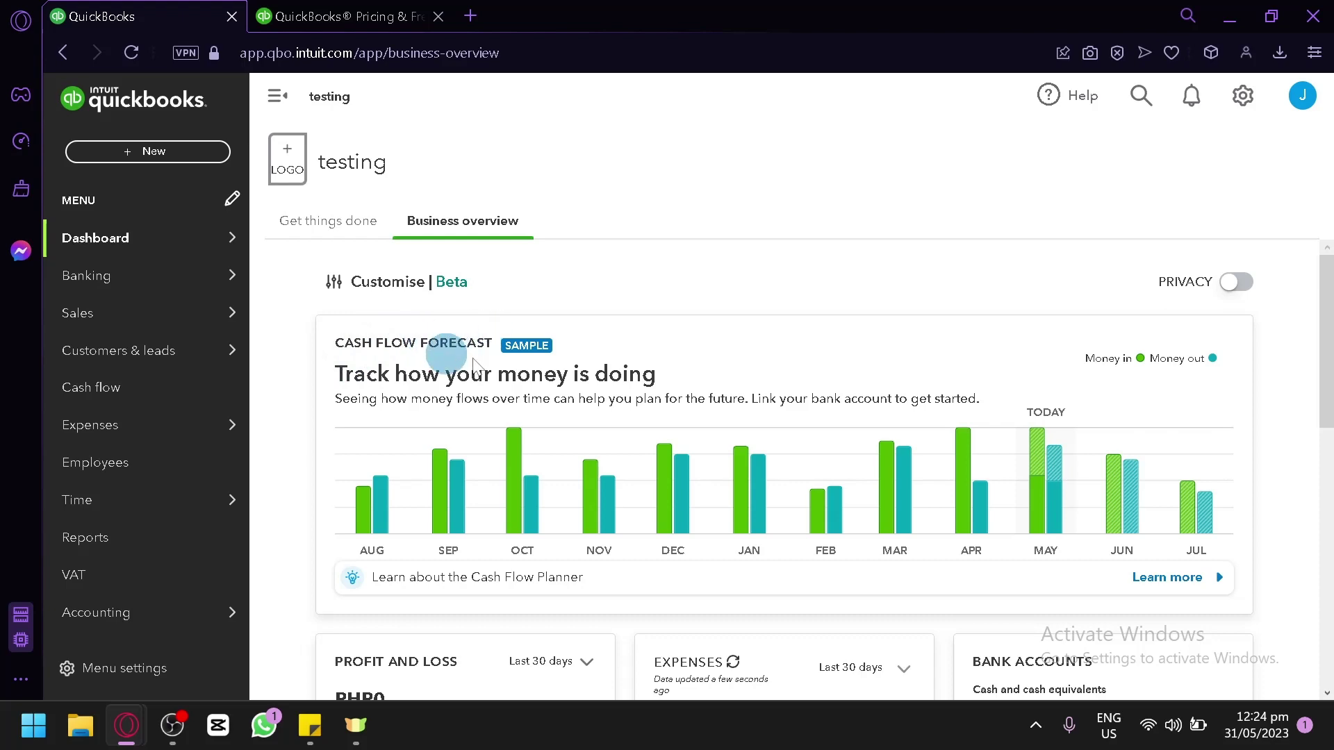
pyautogui.scroll(-4, 445, 347)
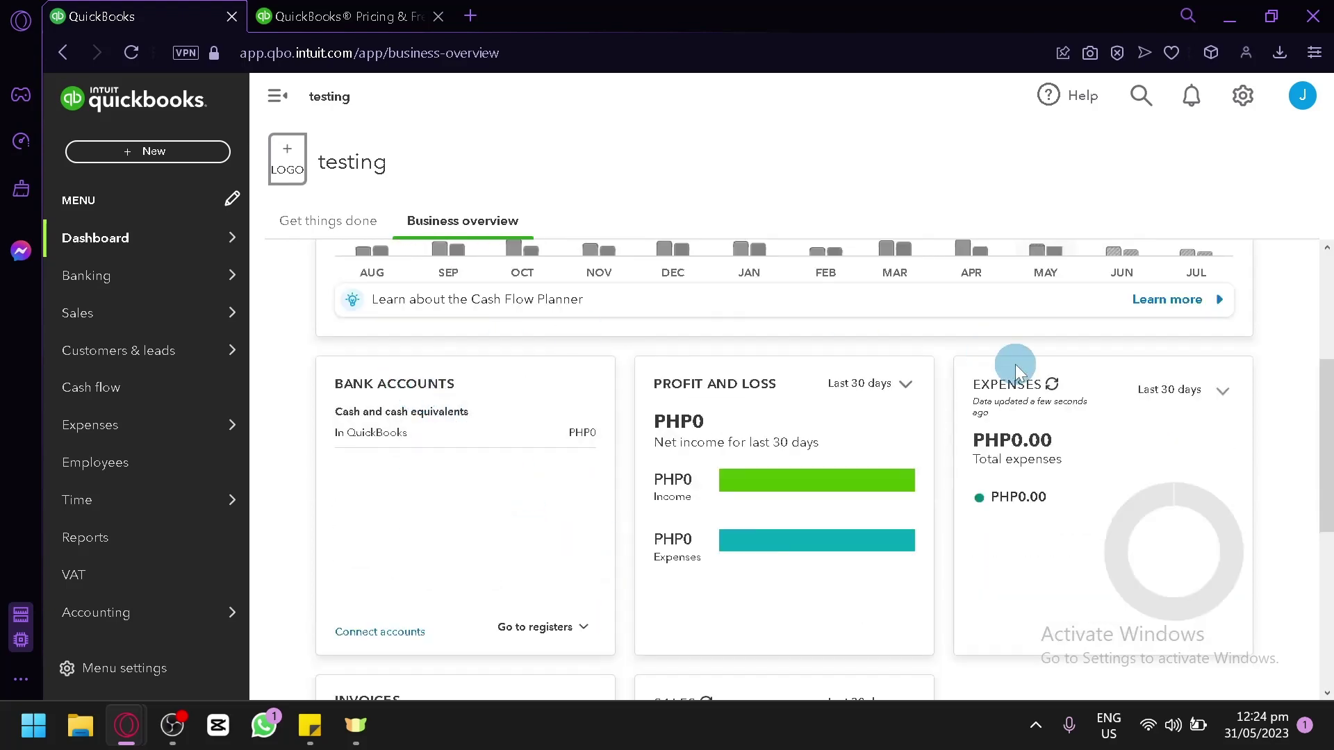
pyautogui.scroll(-2, 993, 389)
pyautogui.scroll(-2, 1015, 415)
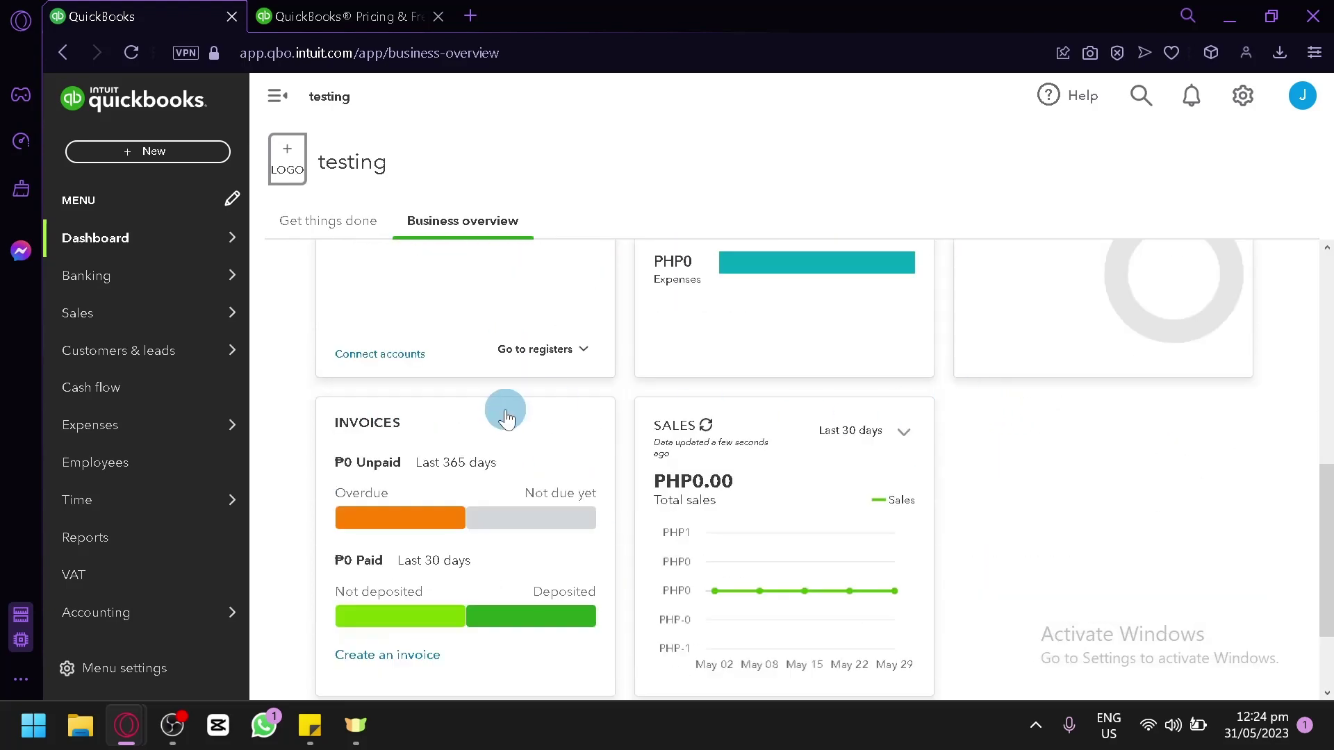
pyautogui.scroll(-2, 695, 422)
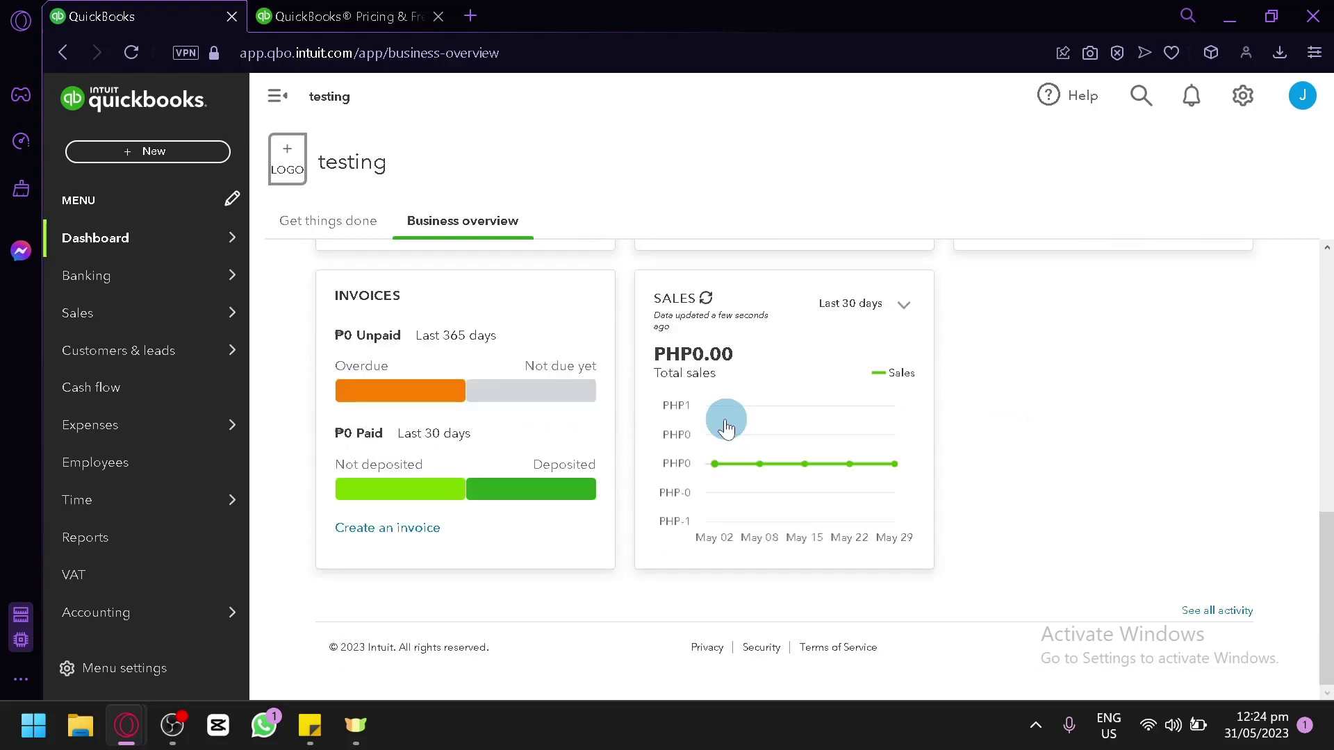
pyautogui.scroll(10, 706, 426)
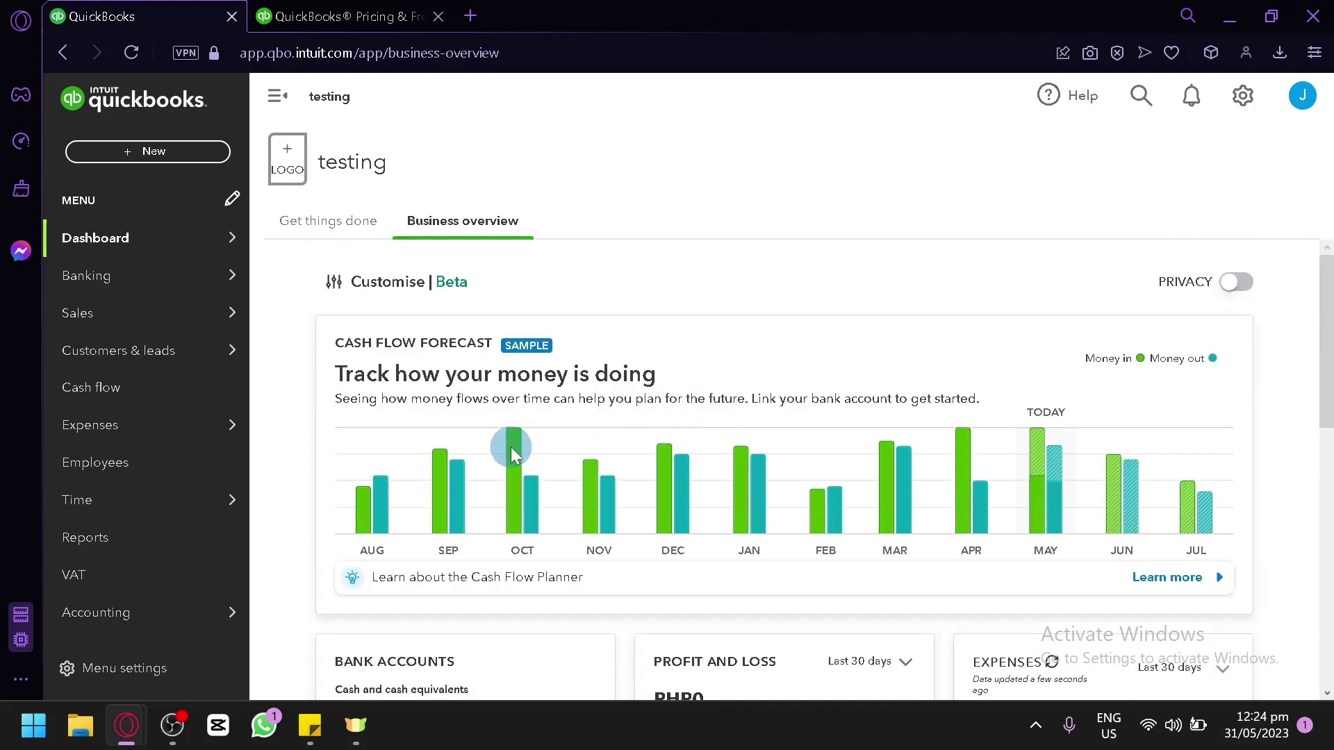
pyautogui.scroll(-2, 517, 452)
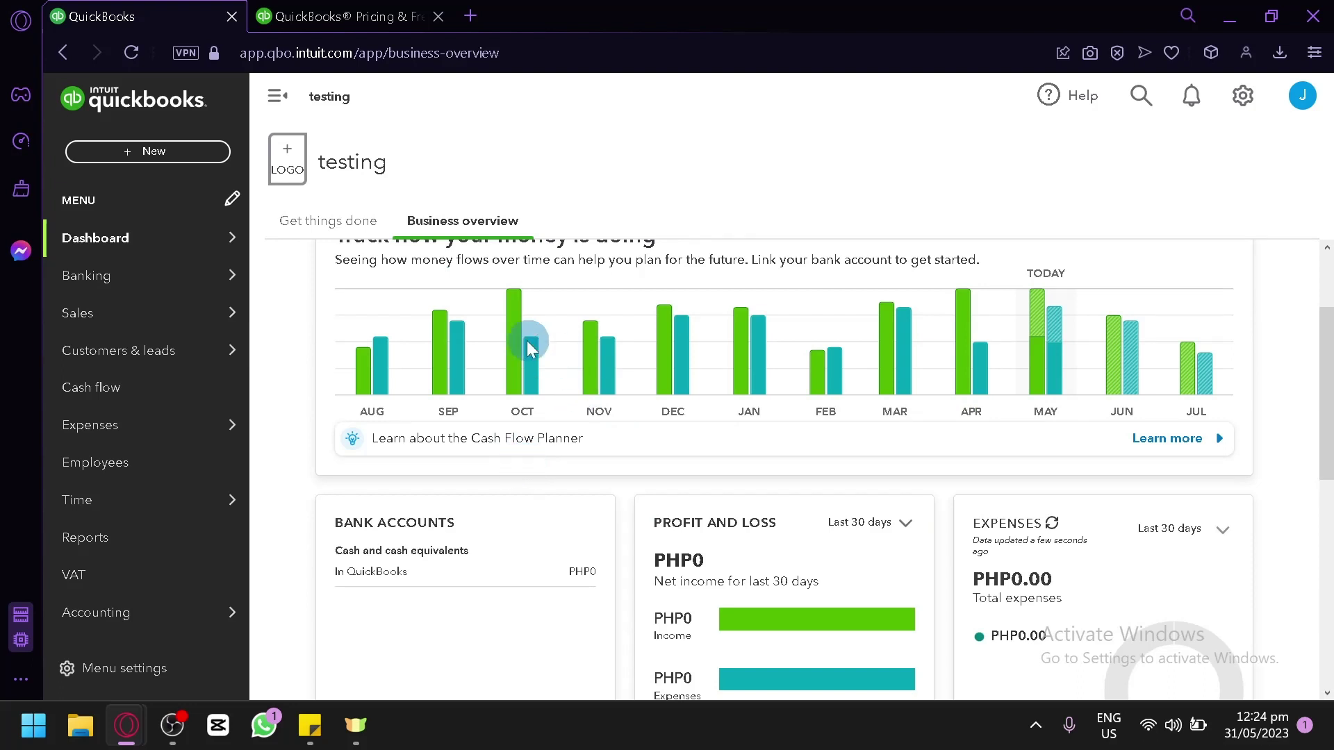
pyautogui.moveTo(163, 210)
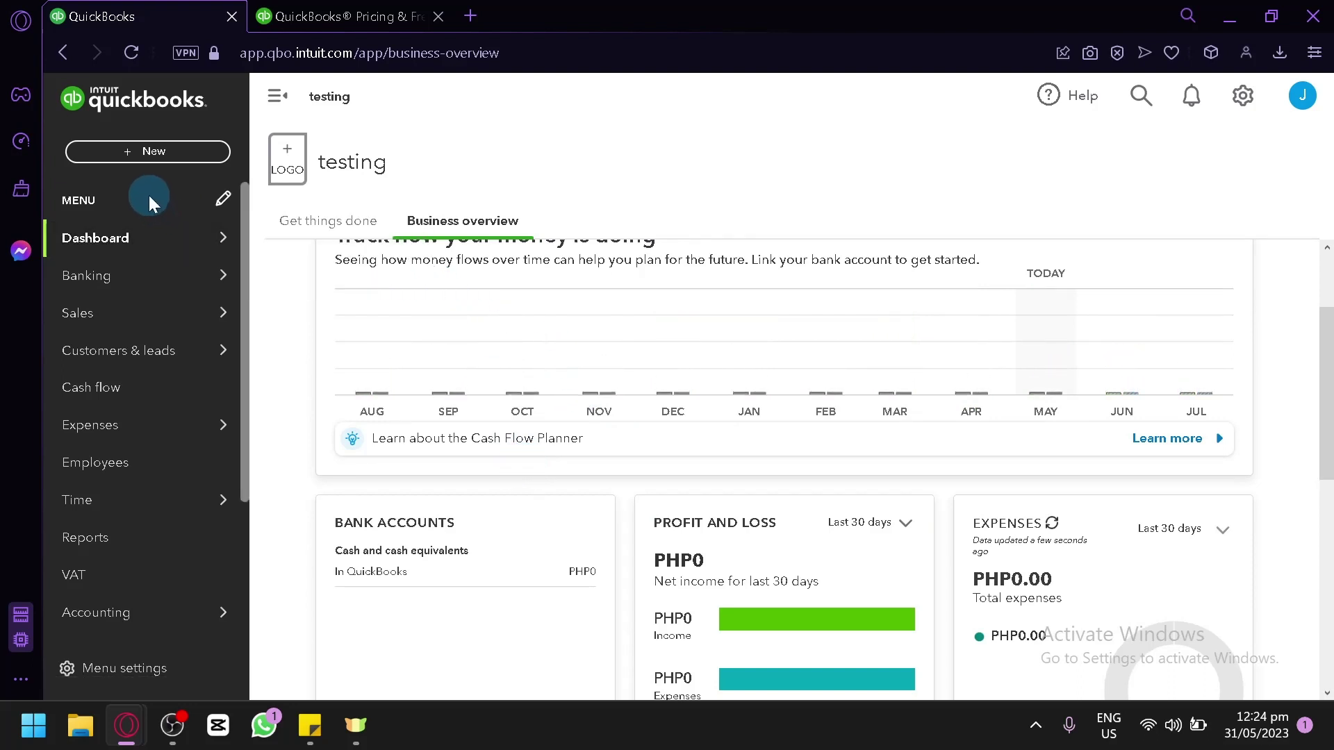
pyautogui.moveTo(179, 291)
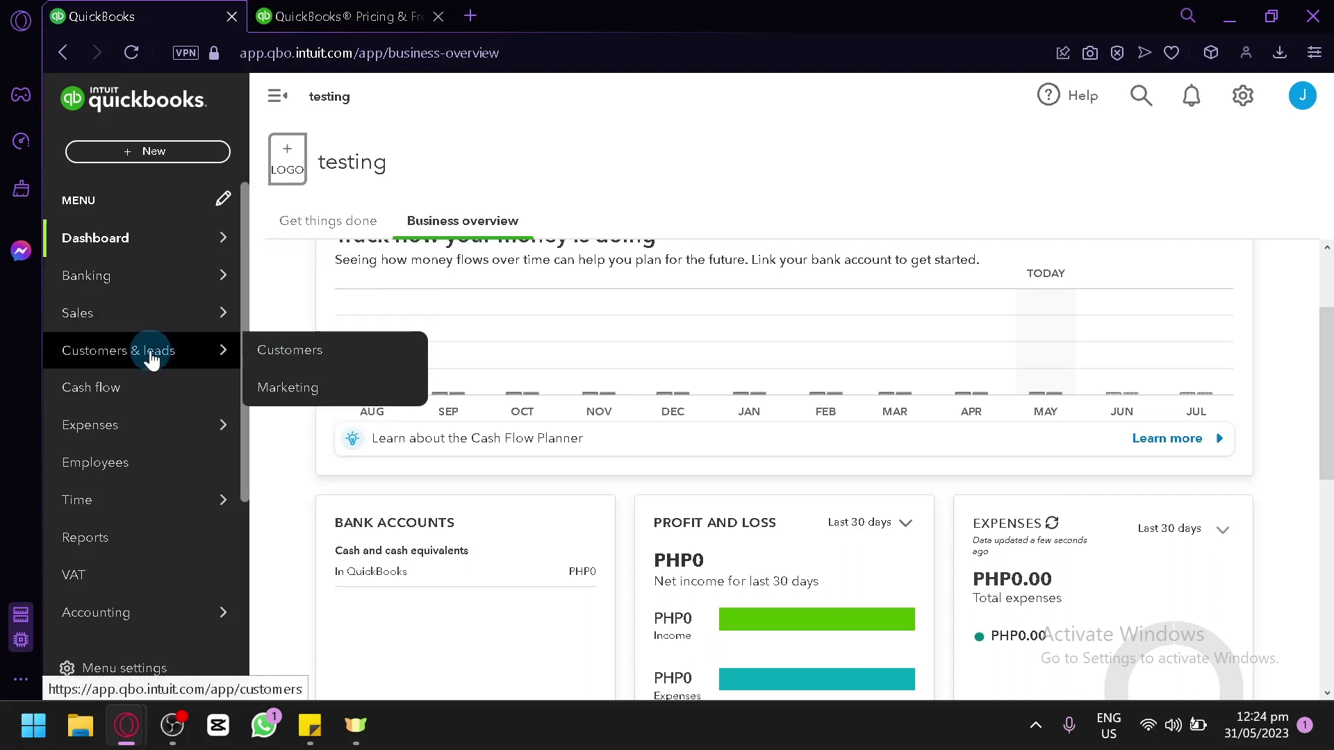
pyautogui.moveTo(164, 323)
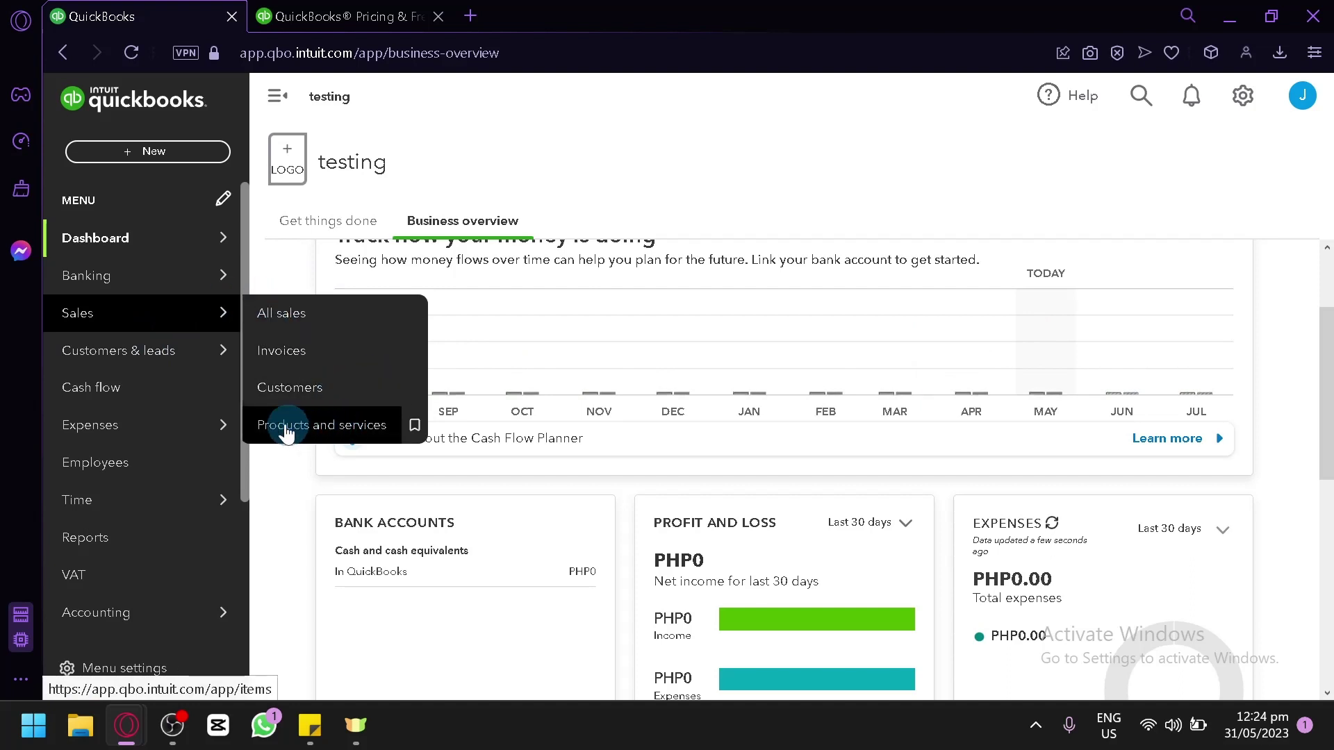
pyautogui.moveTo(194, 367)
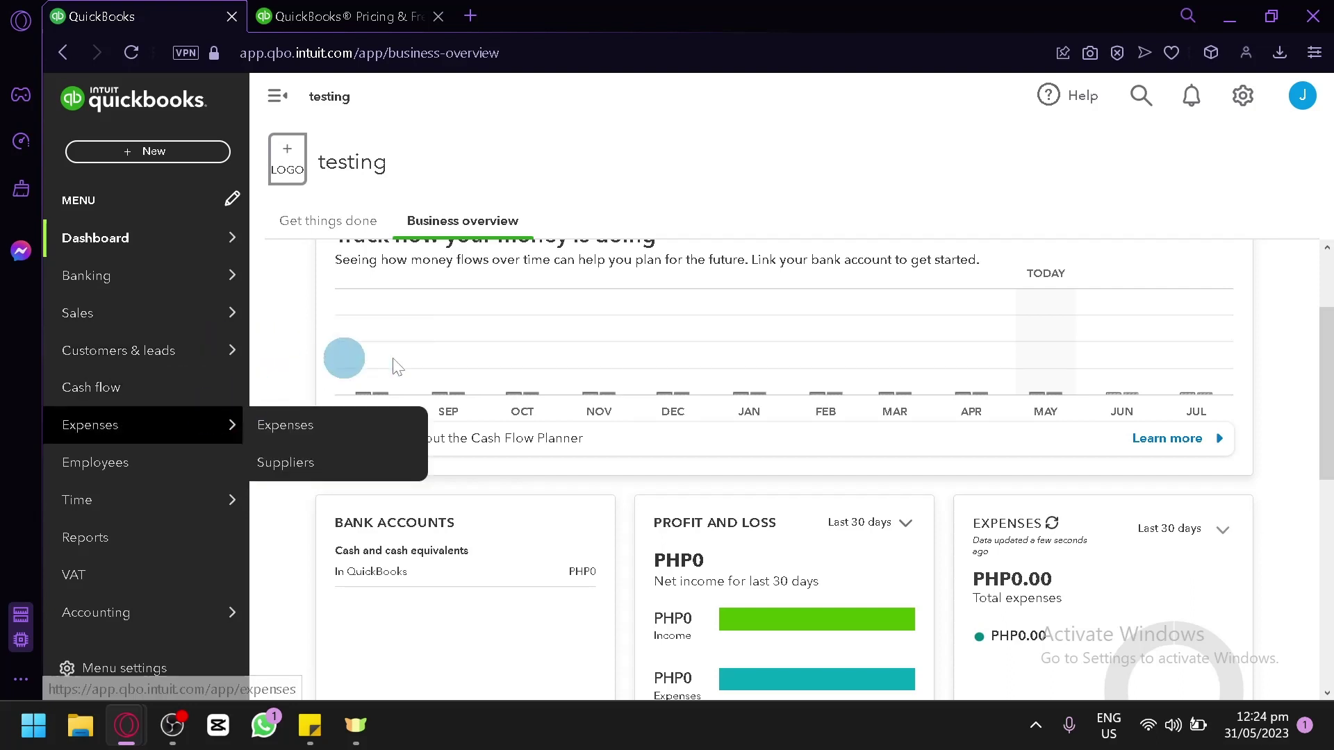
pyautogui.scroll(2, 368, 361)
pyautogui.moveTo(177, 438)
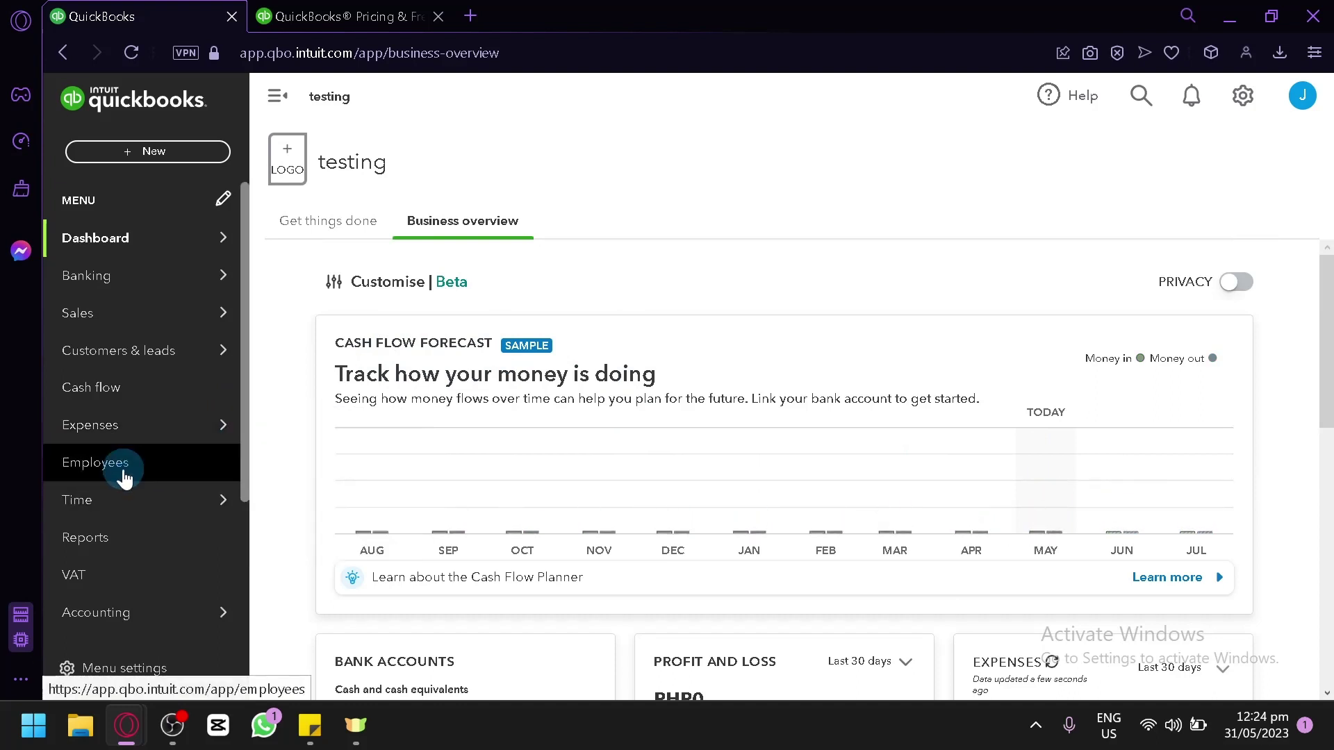
pyautogui.moveTo(142, 509)
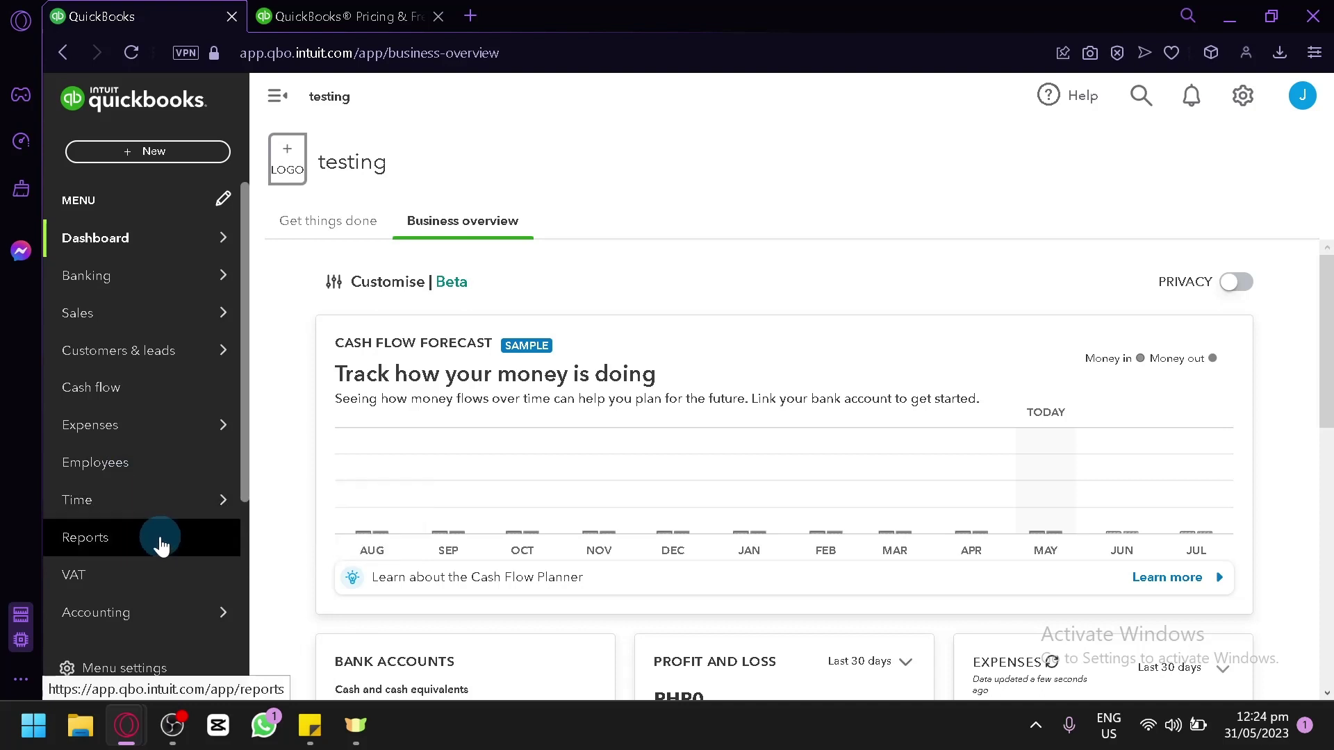
pyautogui.moveTo(194, 611)
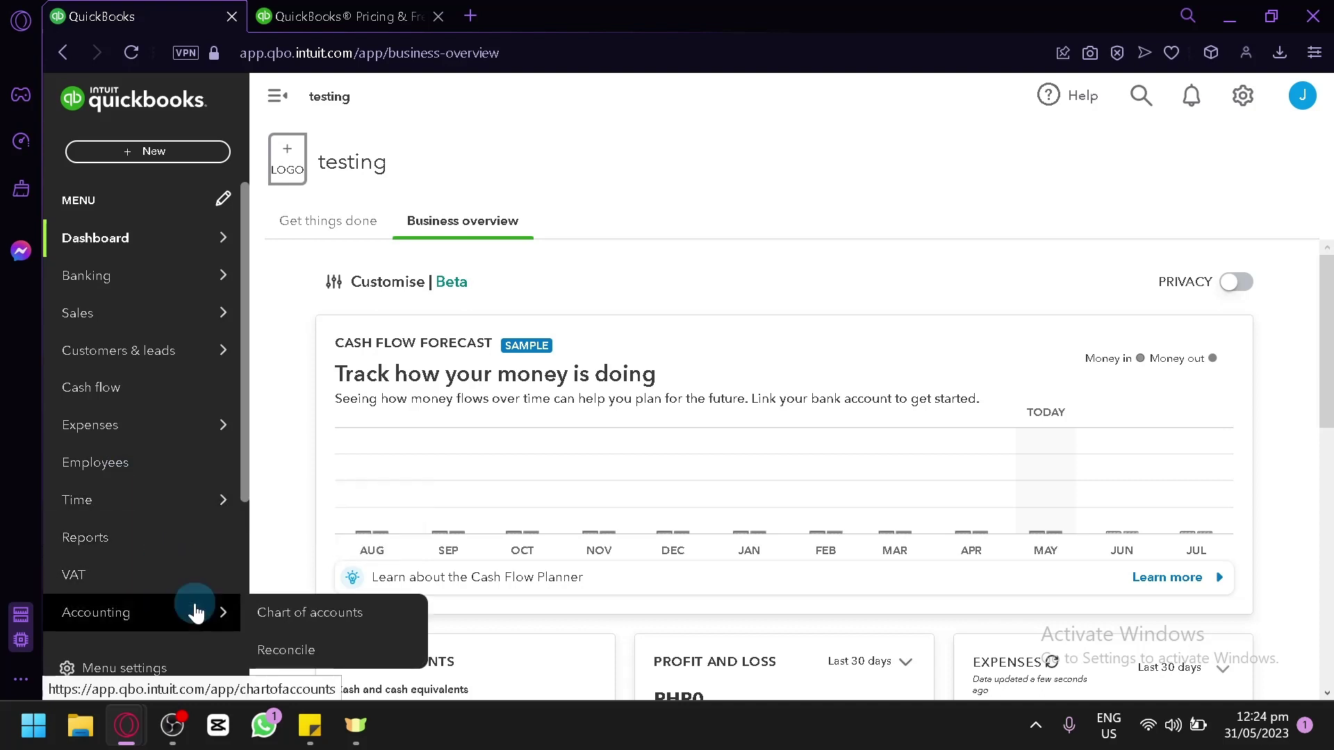
pyautogui.scroll(-2, 130, 605)
pyautogui.scroll(-1, 130, 605)
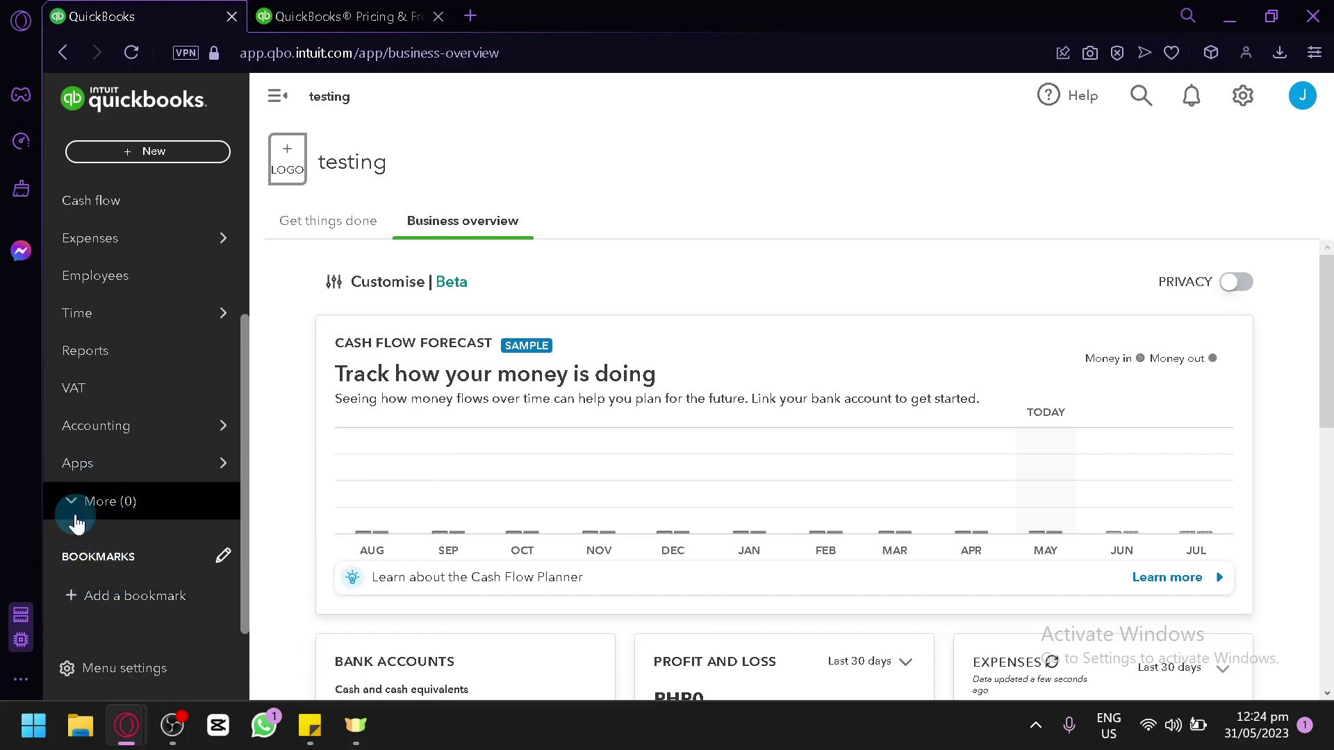
pyautogui.scroll(4, 143, 467)
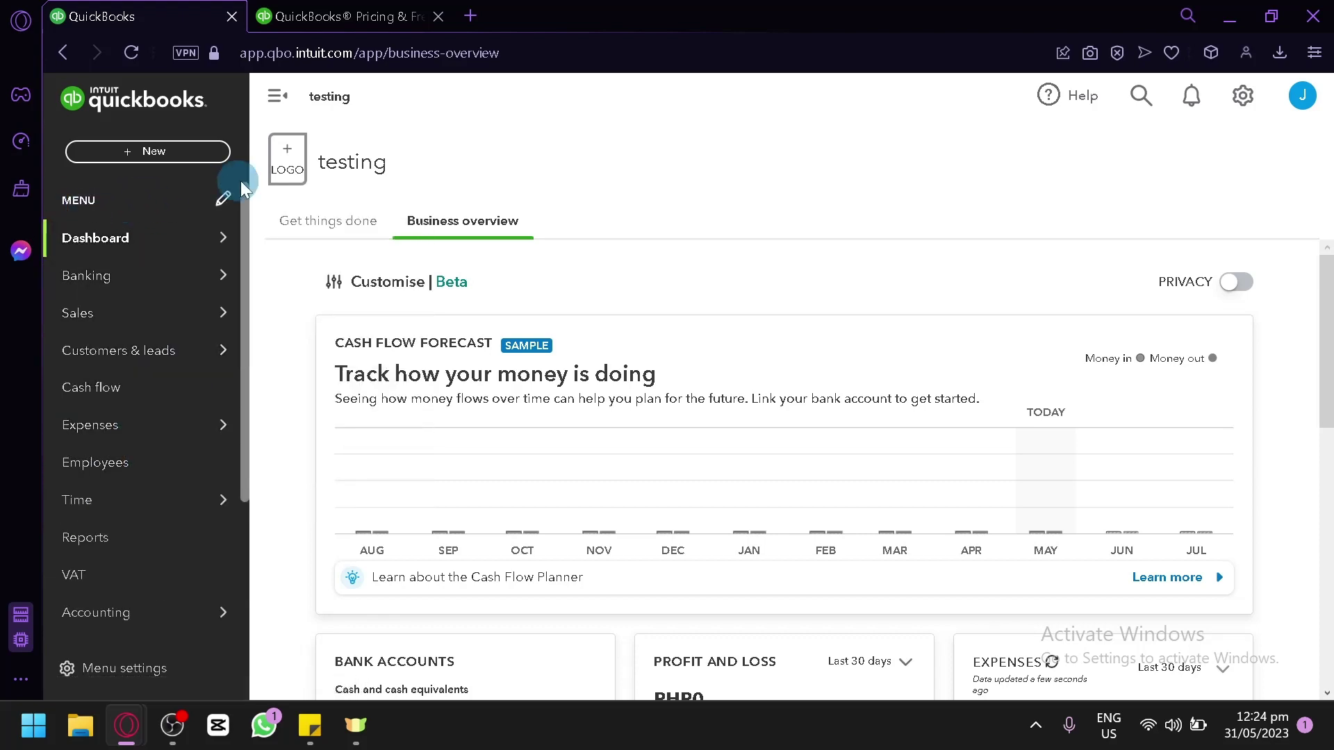
# Step: Open the + New menu listing transaction types like Invoice, Bill and Bank deposit
pyautogui.click(305, 225)
pyautogui.click(158, 152)
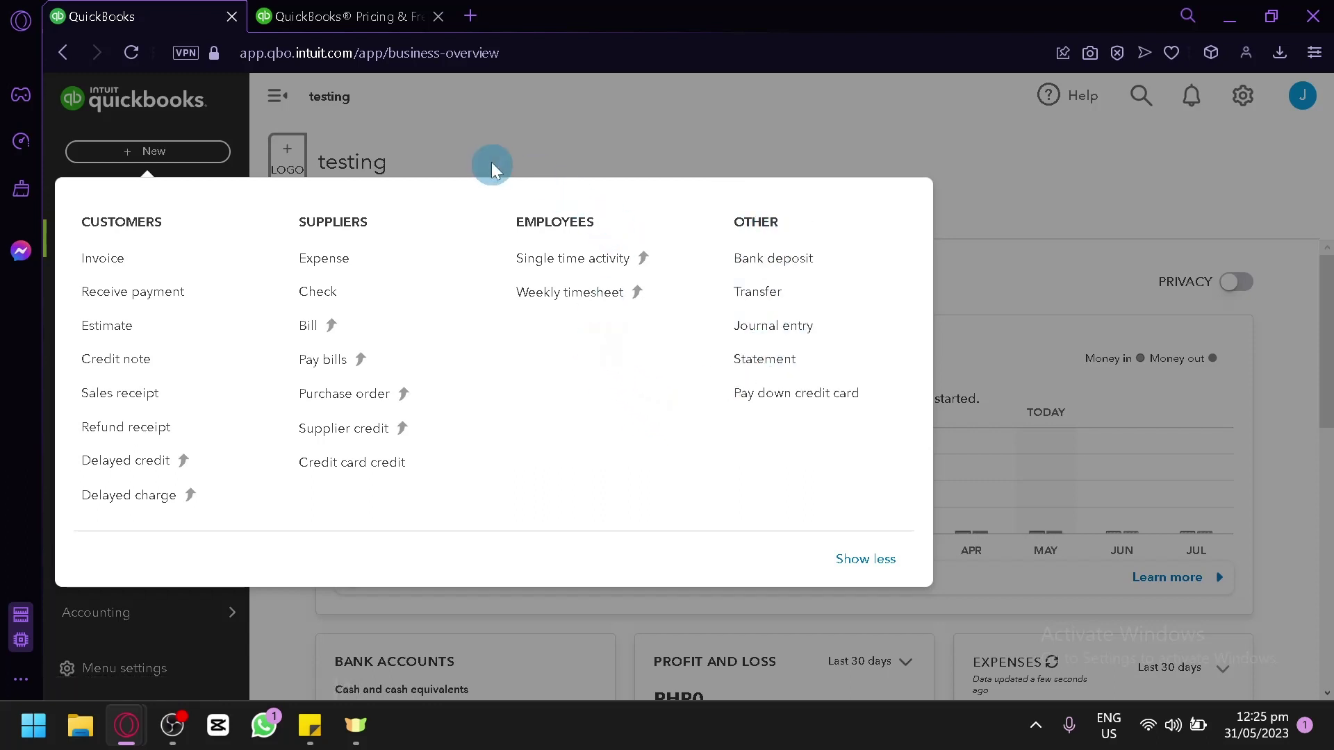
pyautogui.click(216, 258)
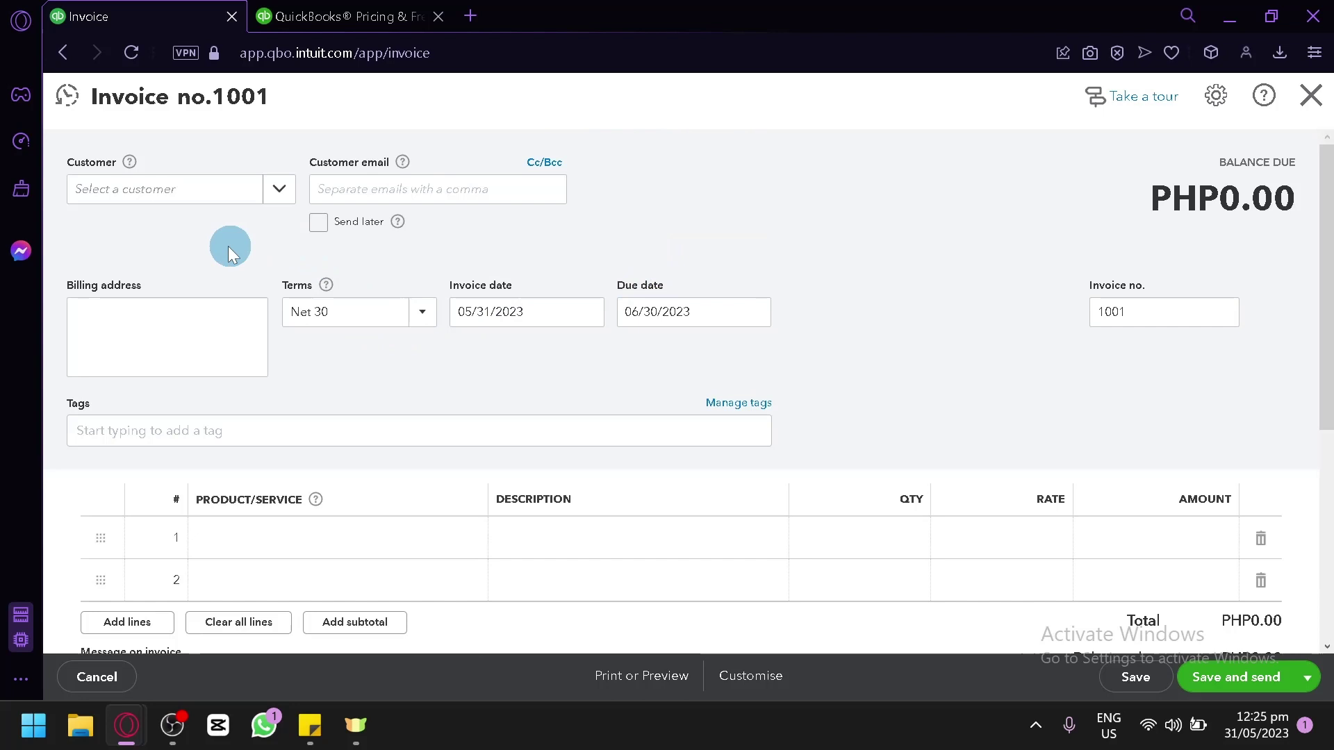
pyautogui.click(212, 201)
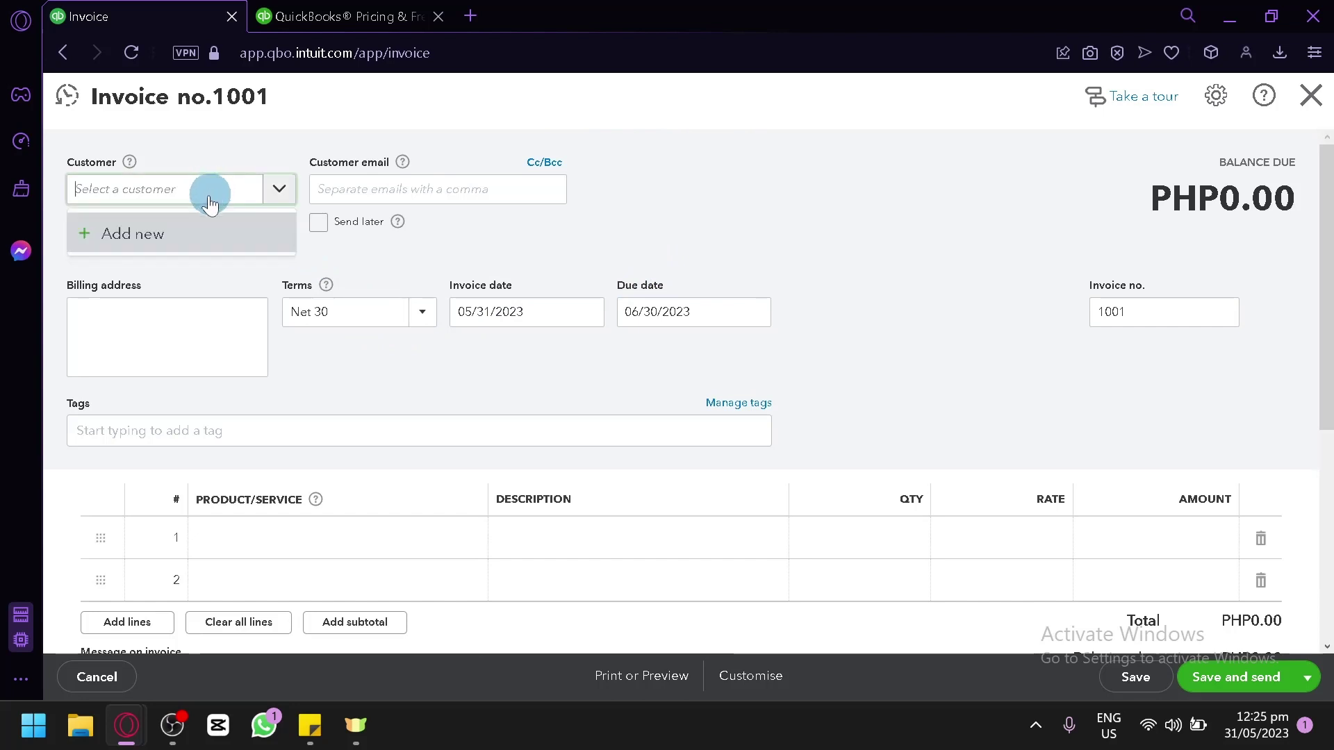
pyautogui.click(156, 236)
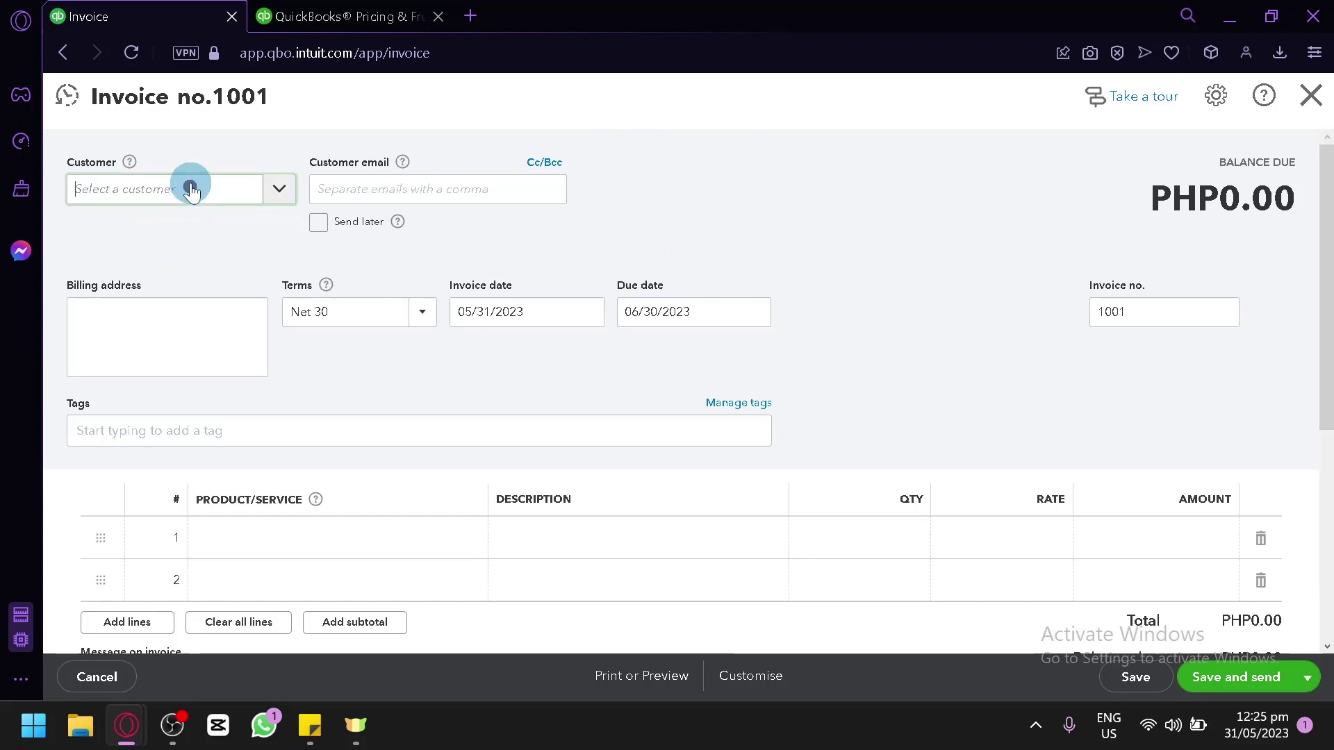
pyautogui.click(190, 189)
pyautogui.click(164, 231)
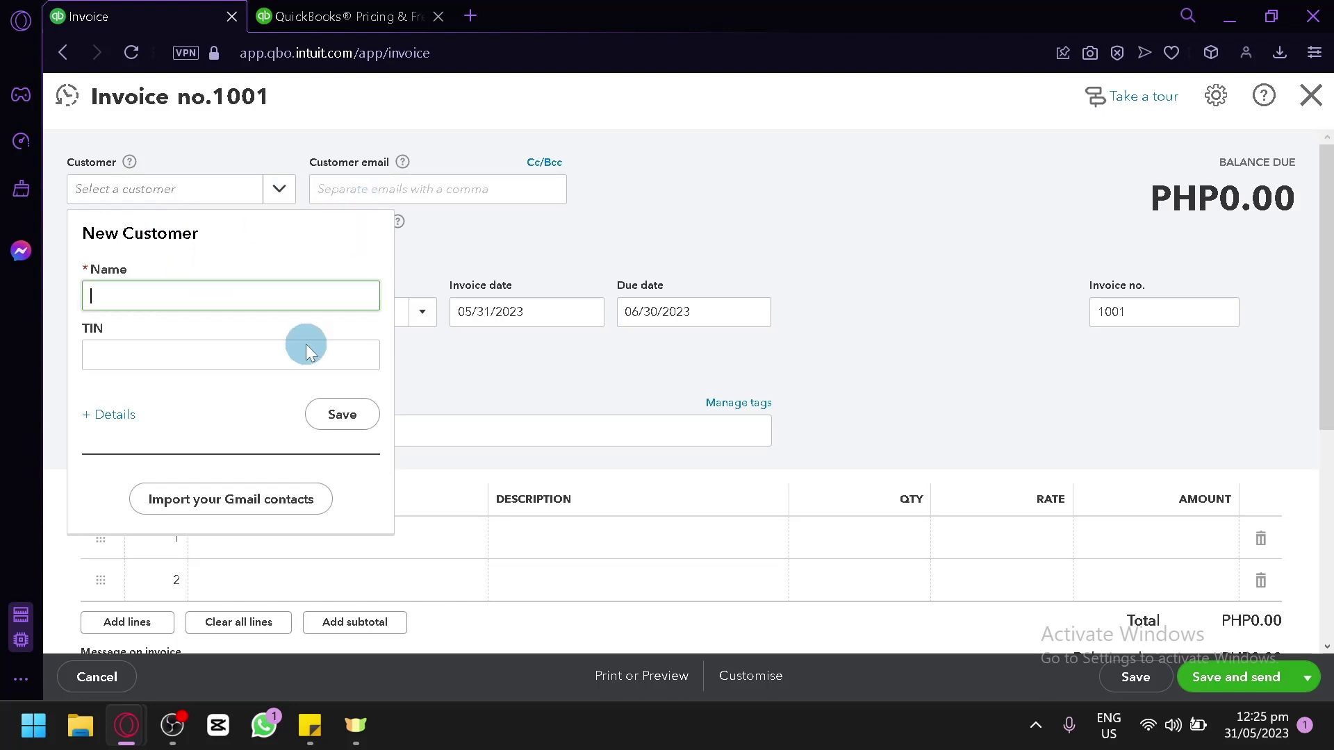
pyautogui.click(490, 431)
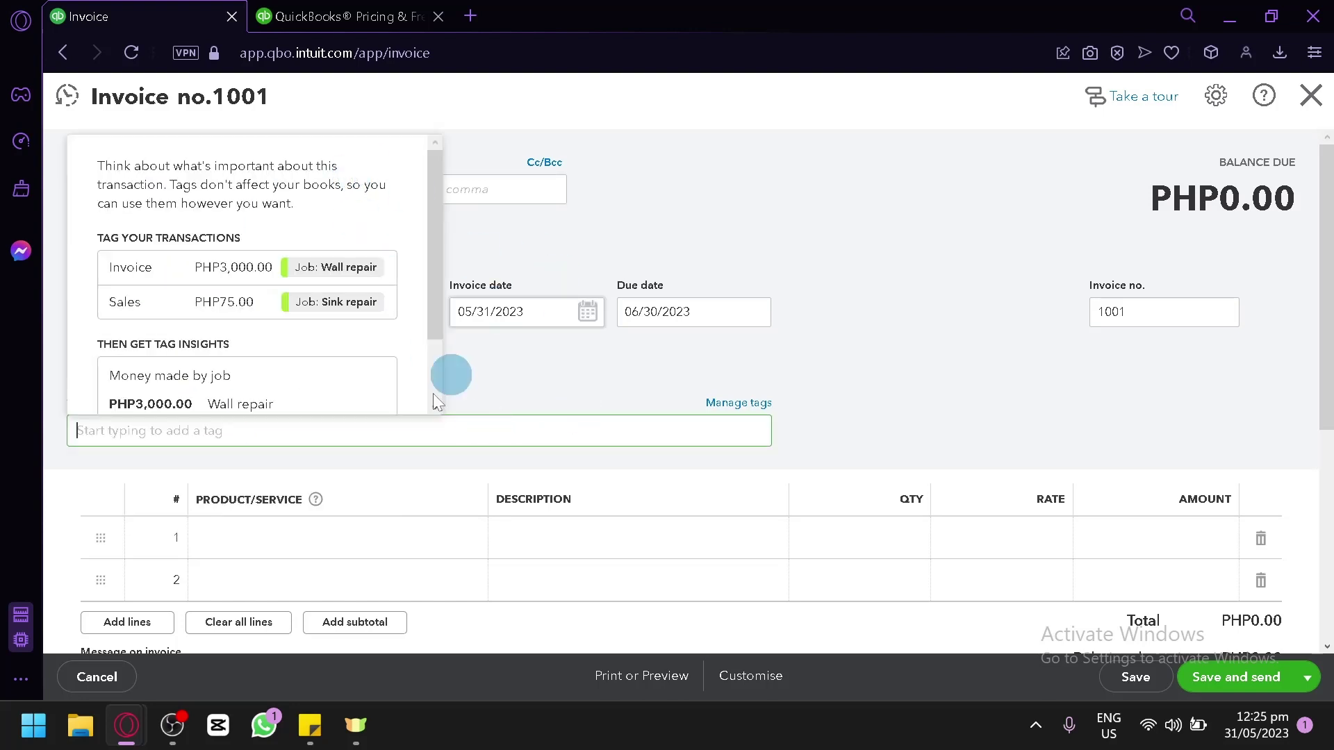
pyautogui.click(516, 367)
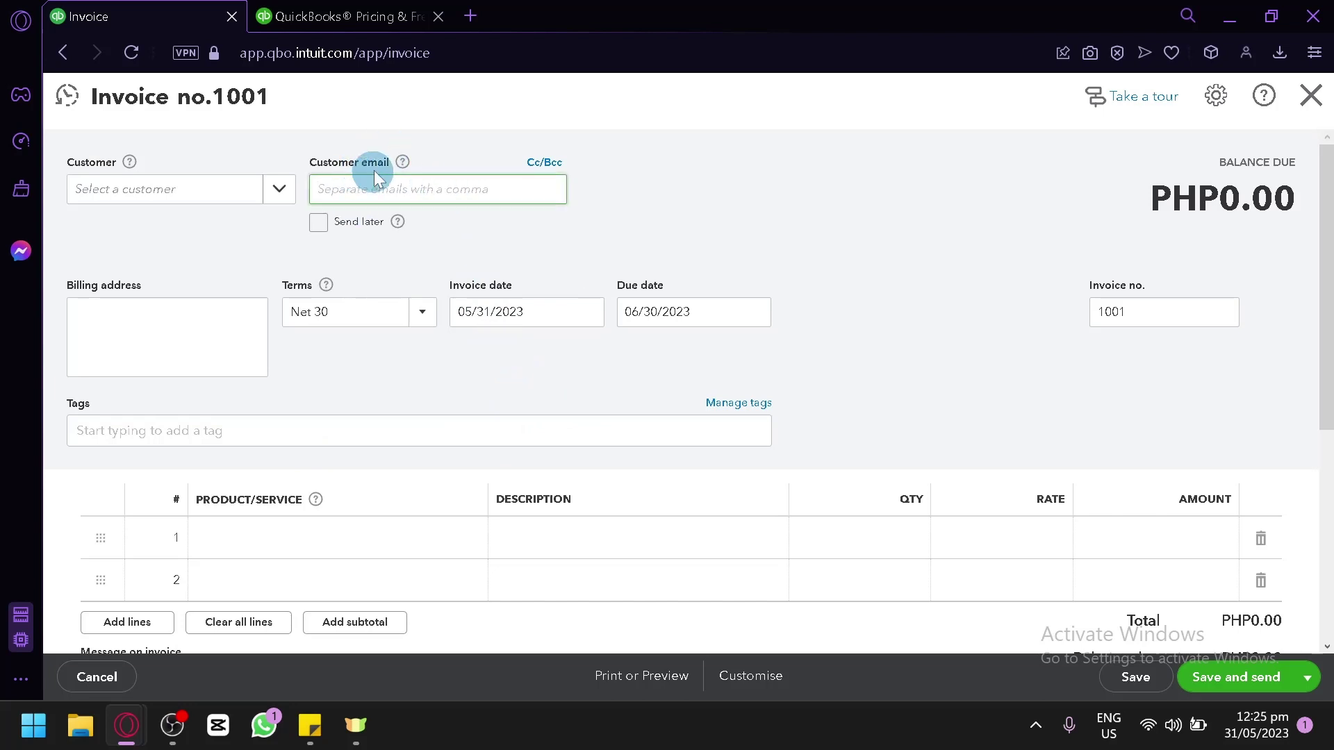
pyautogui.click(143, 361)
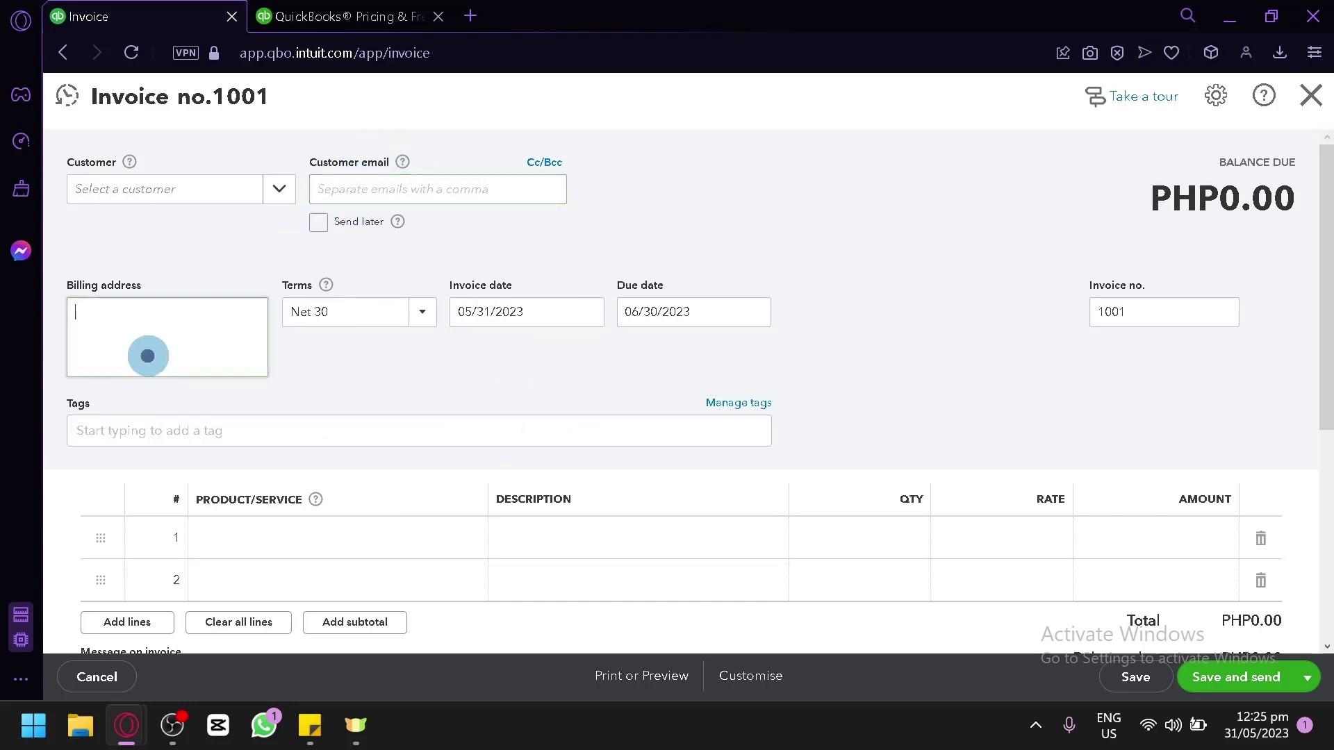
pyautogui.click(396, 298)
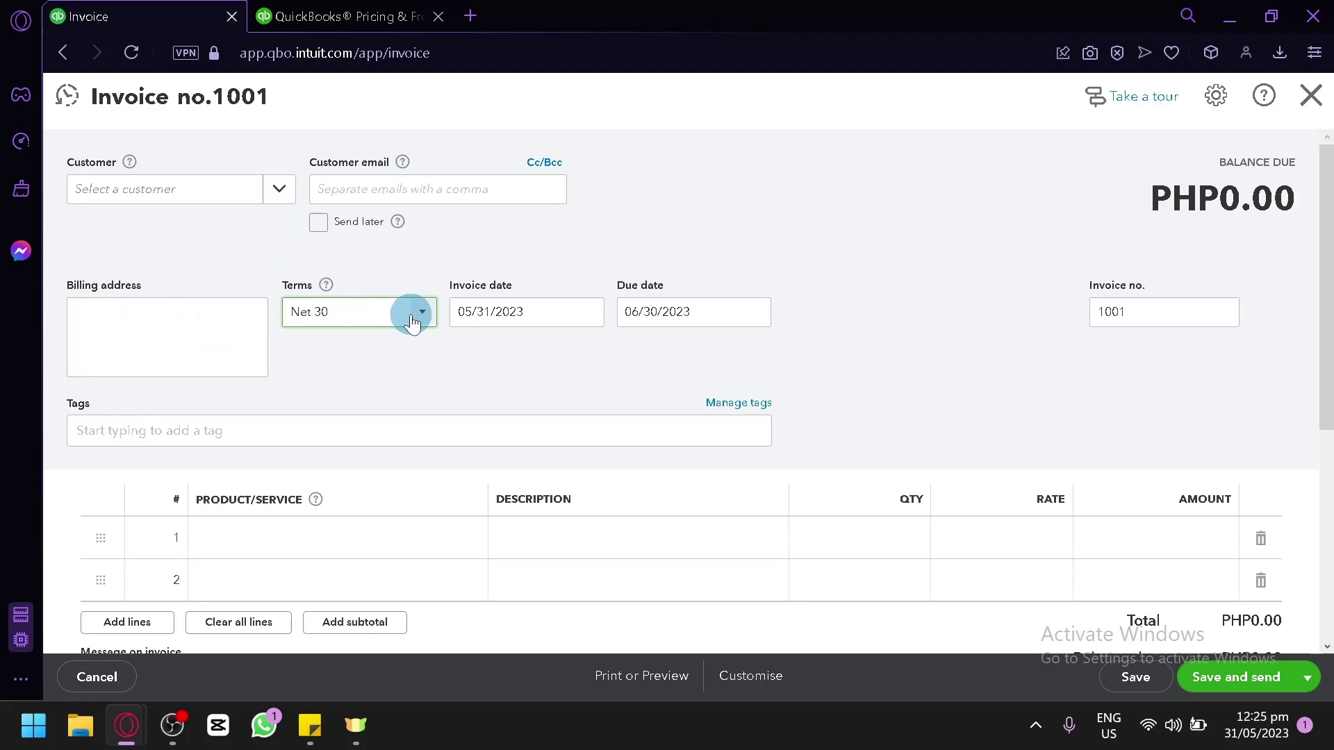
pyautogui.click(412, 318)
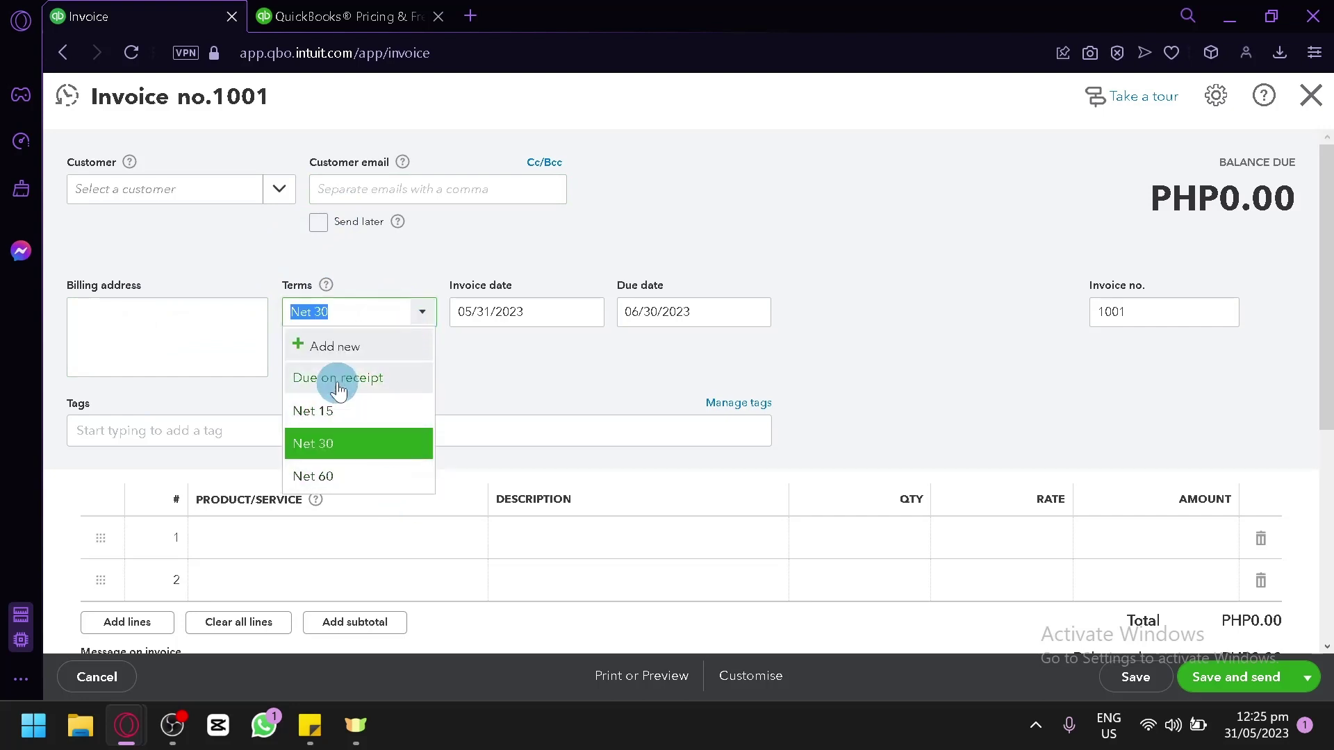
pyautogui.click(517, 344)
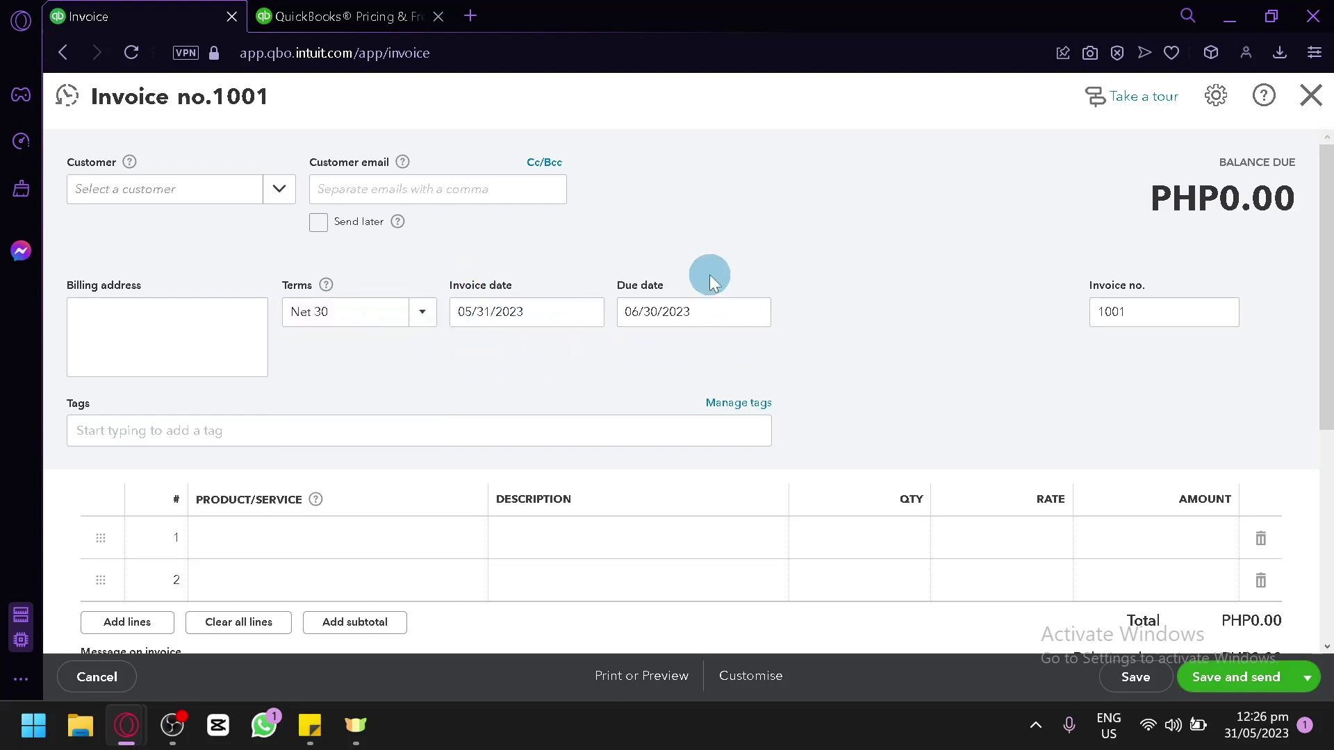
# Step: Read the Tags help popup on invoice no.1001, then close it
pyautogui.click(187, 431)
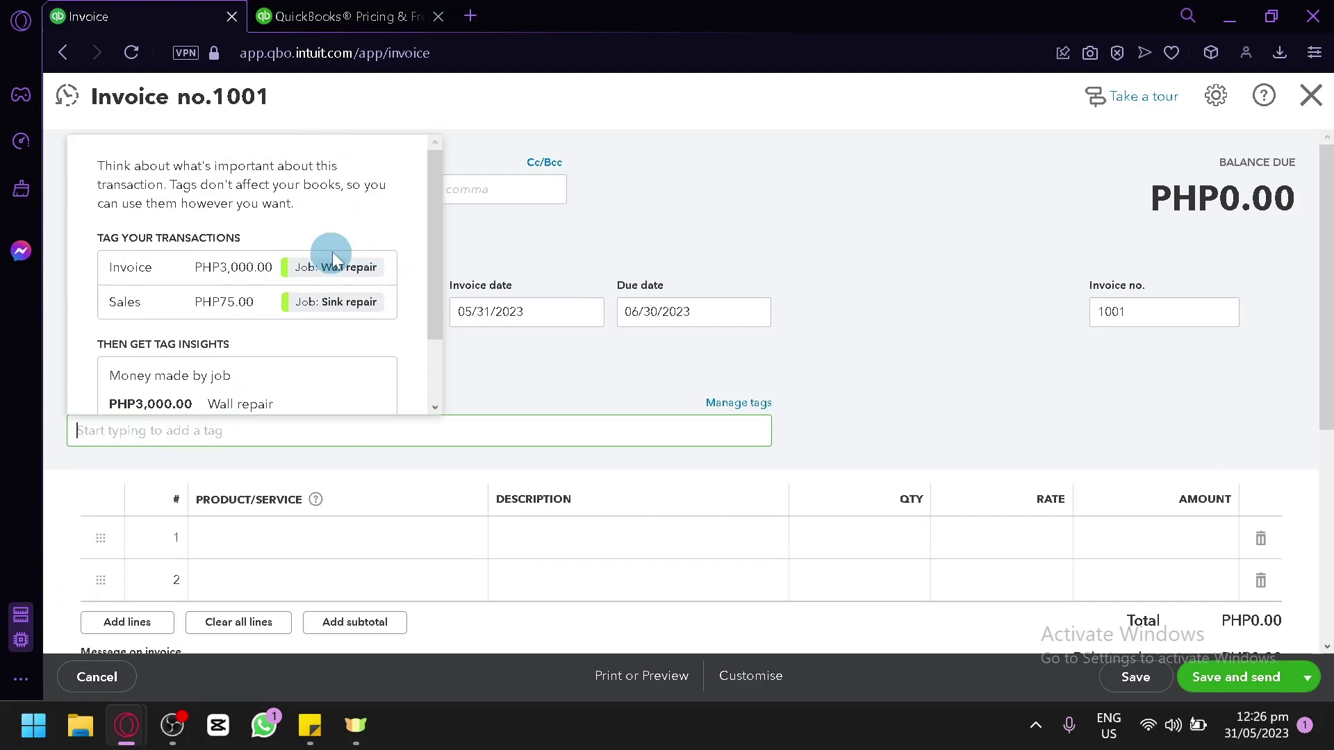
pyautogui.scroll(-2, 375, 350)
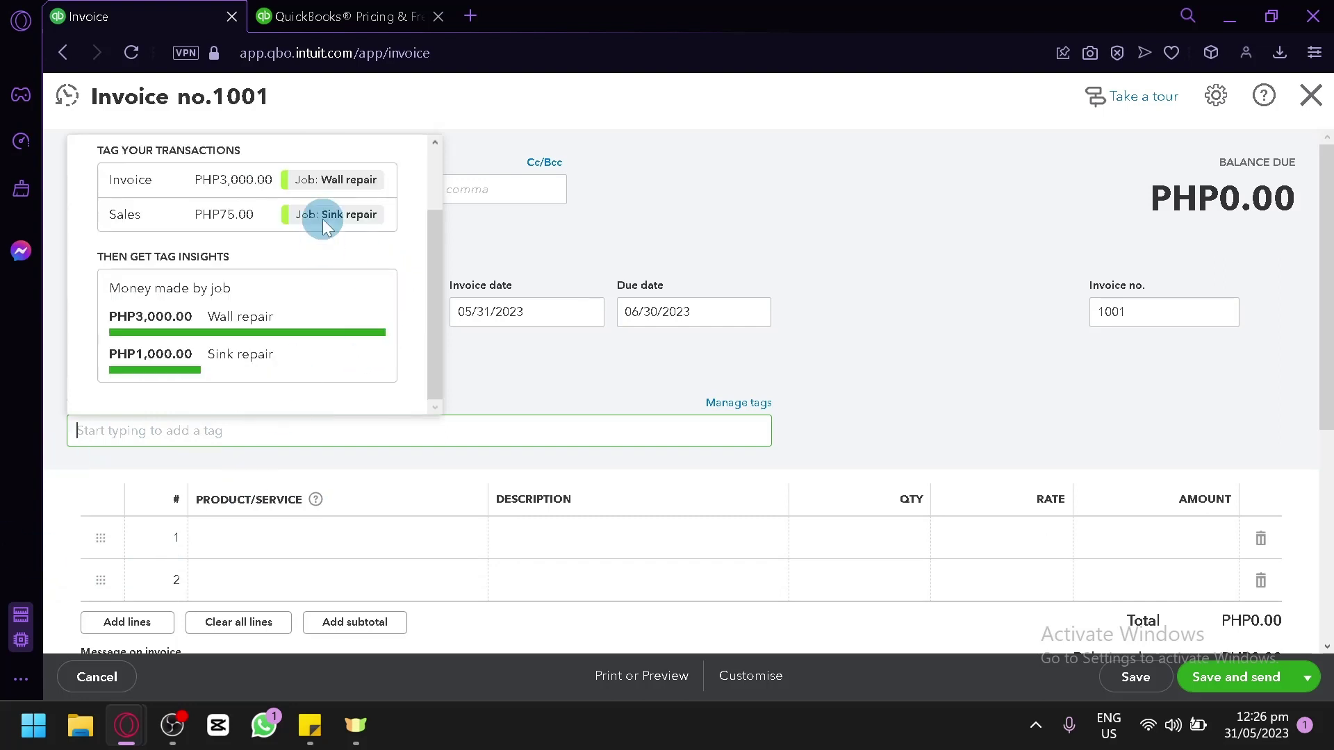
pyautogui.scroll(2, 253, 289)
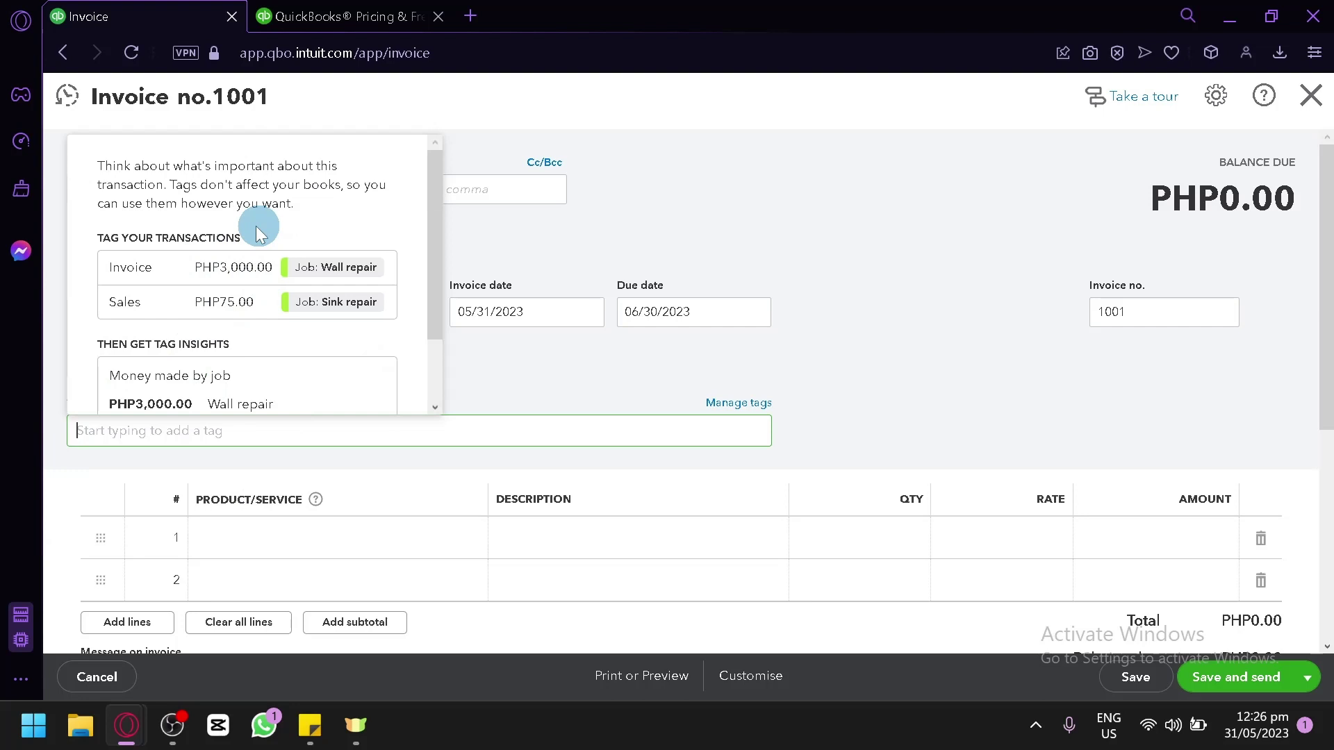
pyautogui.scroll(-2, 214, 280)
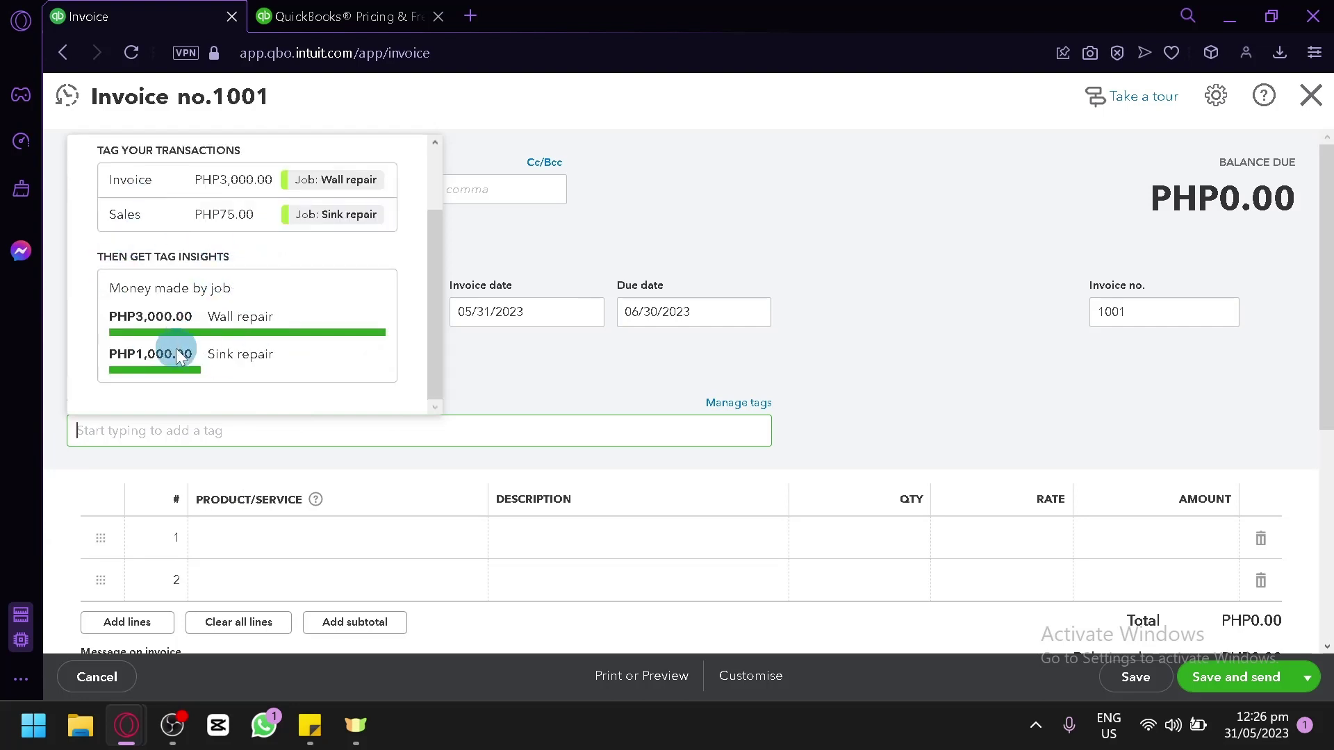
pyautogui.scroll(2, 142, 337)
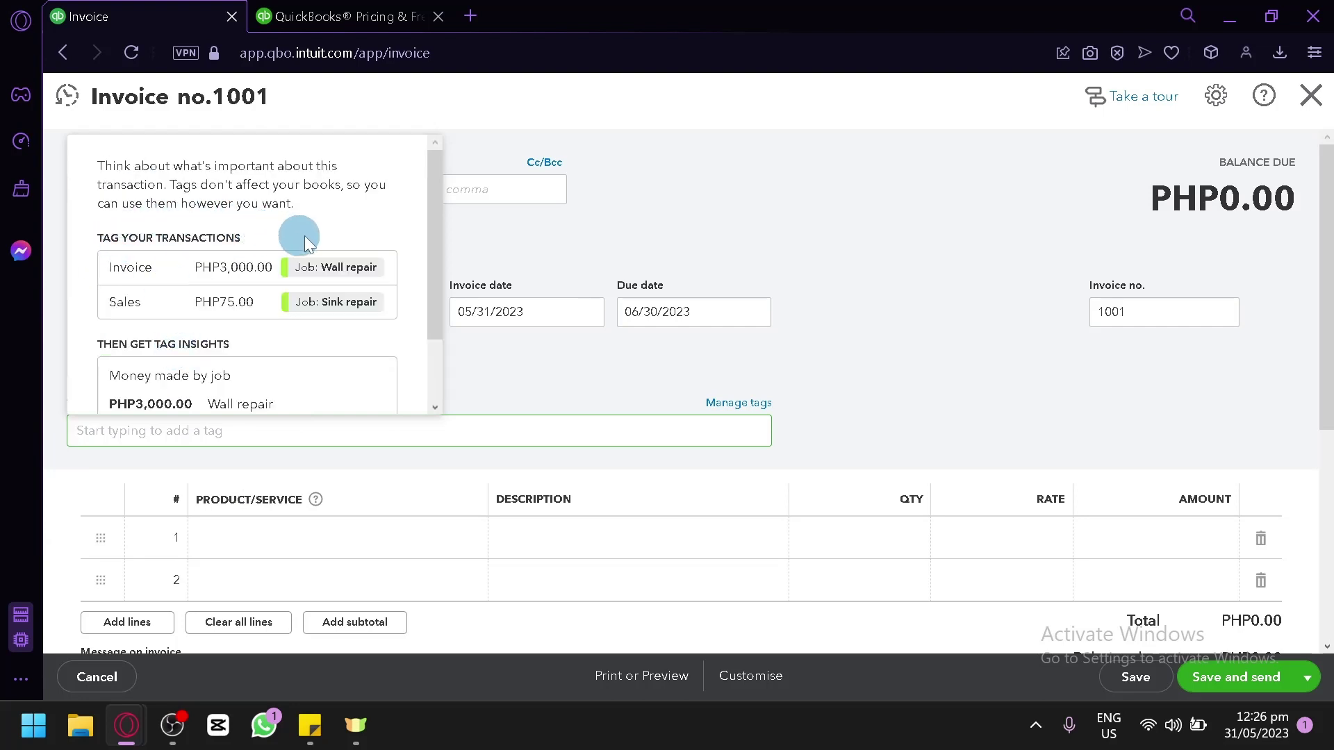
pyautogui.scroll(-1, 341, 270)
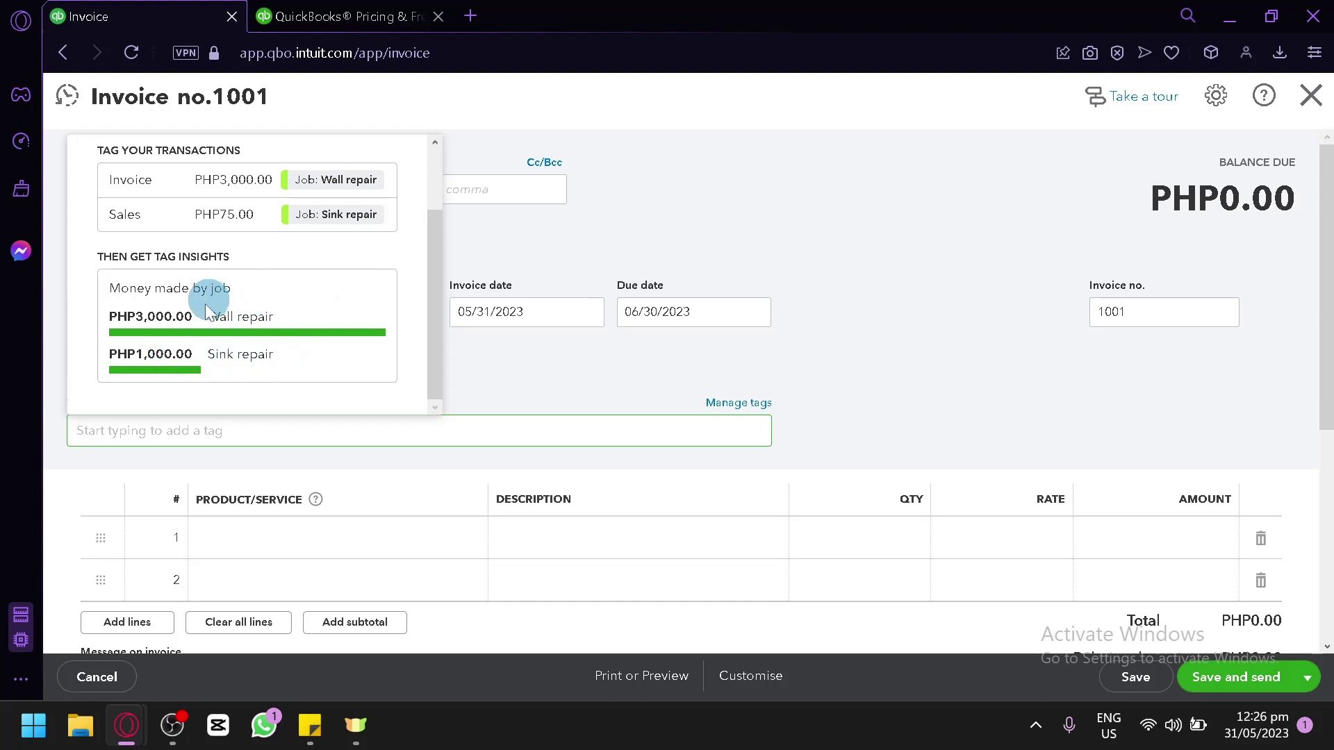
pyautogui.click(502, 360)
# Step: Check the invoice's print preview and layout styles, then close it without saving
pyautogui.scroll(-2, 502, 360)
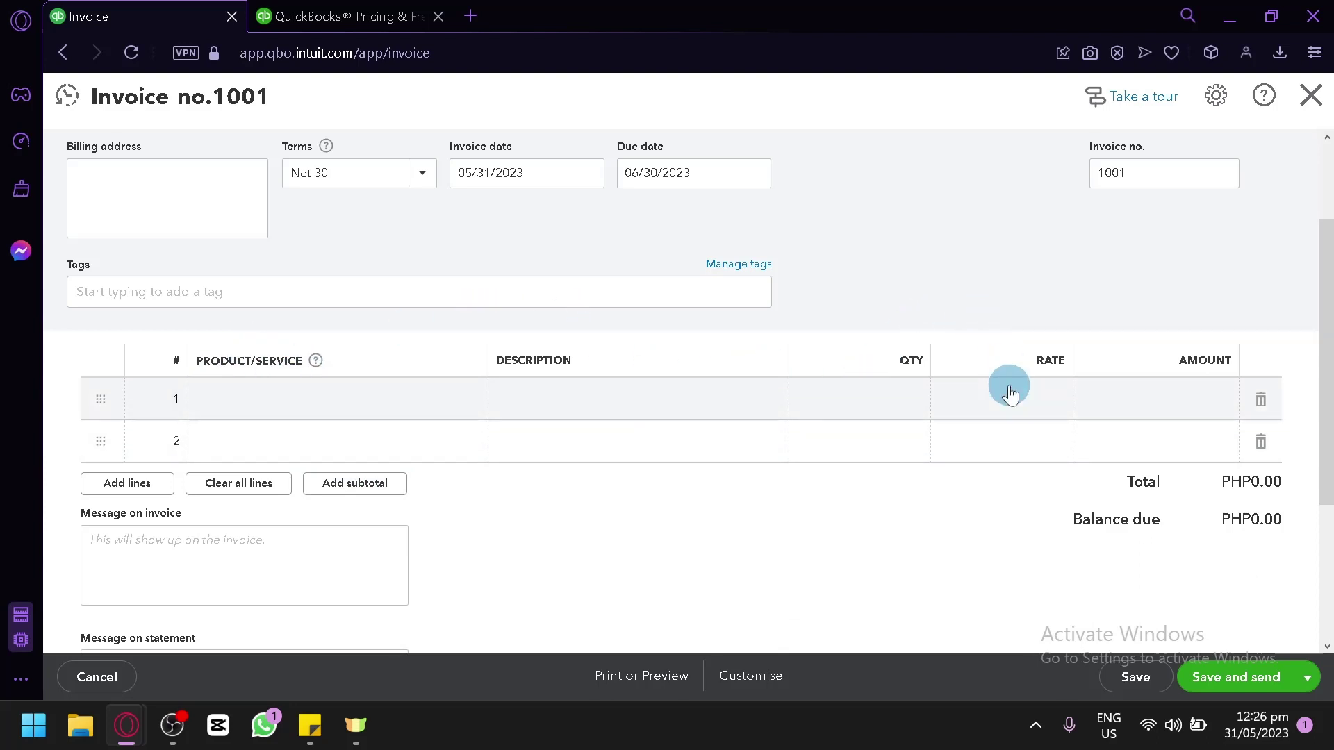
pyautogui.scroll(-4, 394, 504)
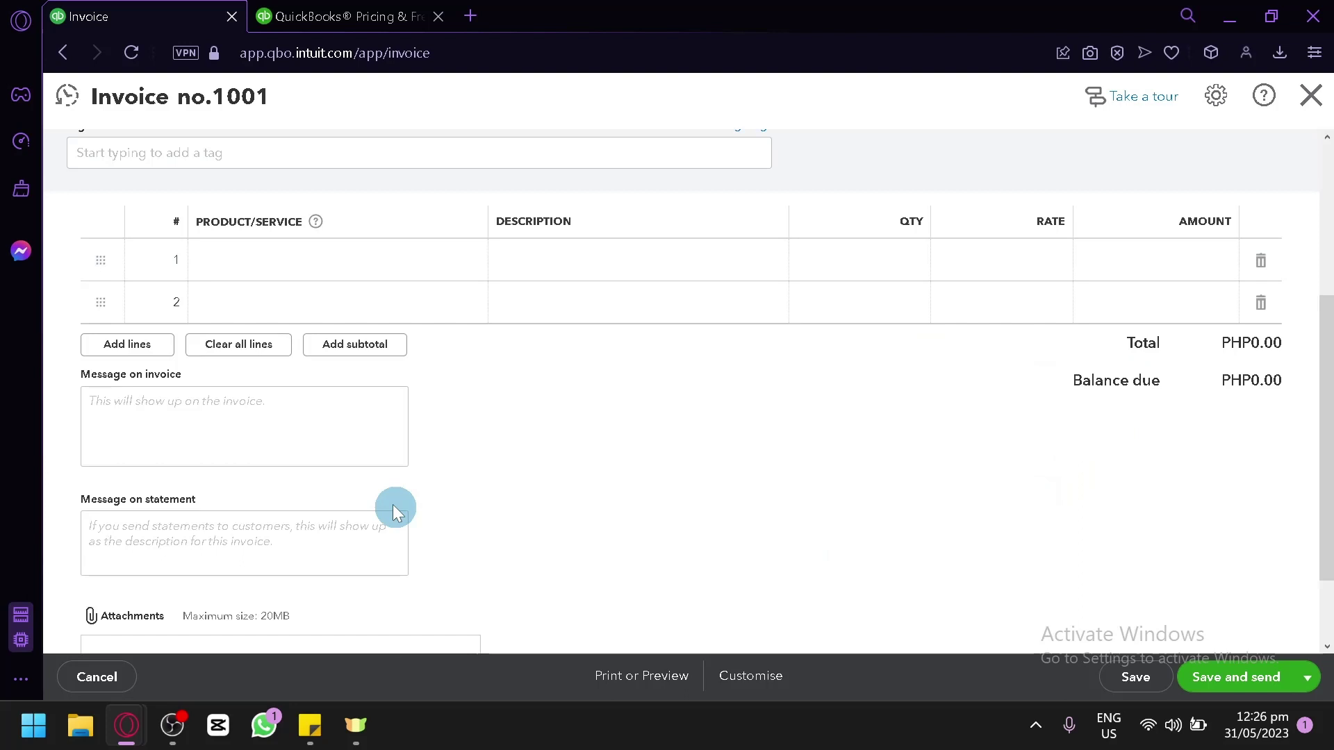
pyautogui.scroll(2, 1033, 319)
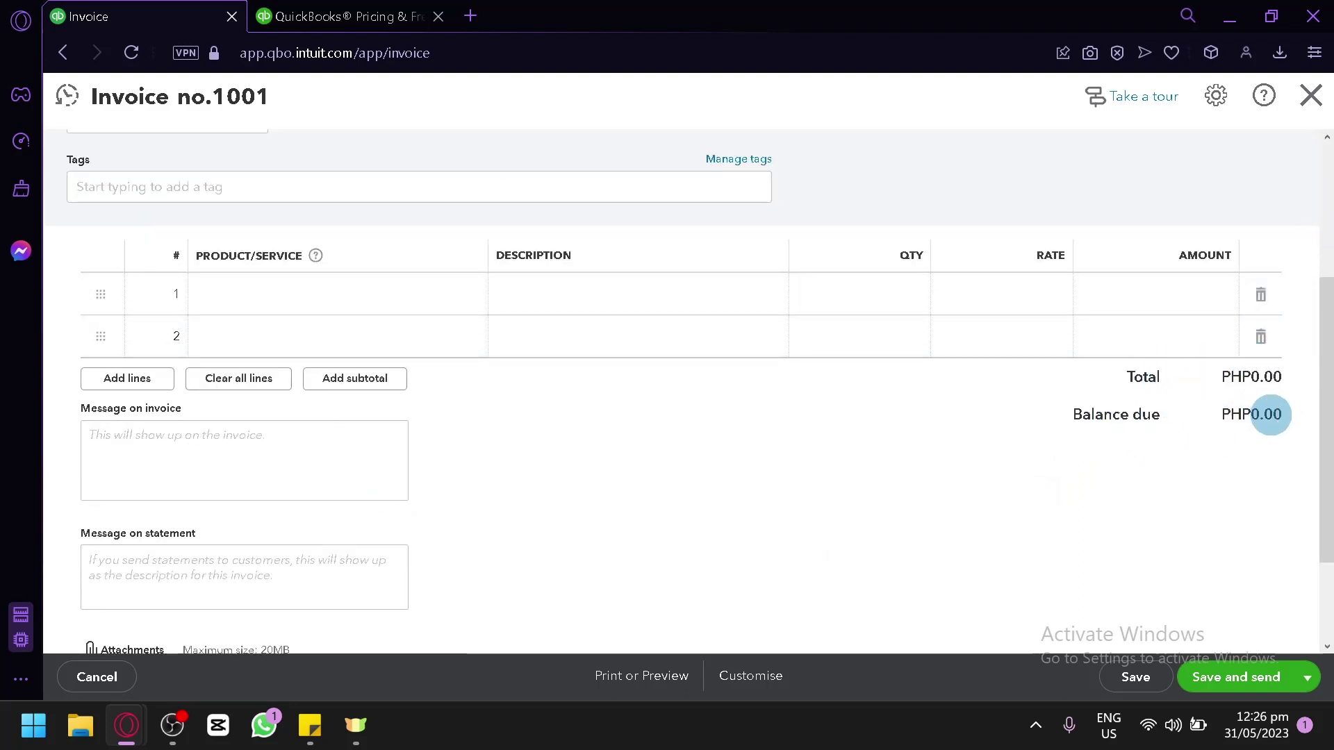
pyautogui.scroll(-2, 911, 442)
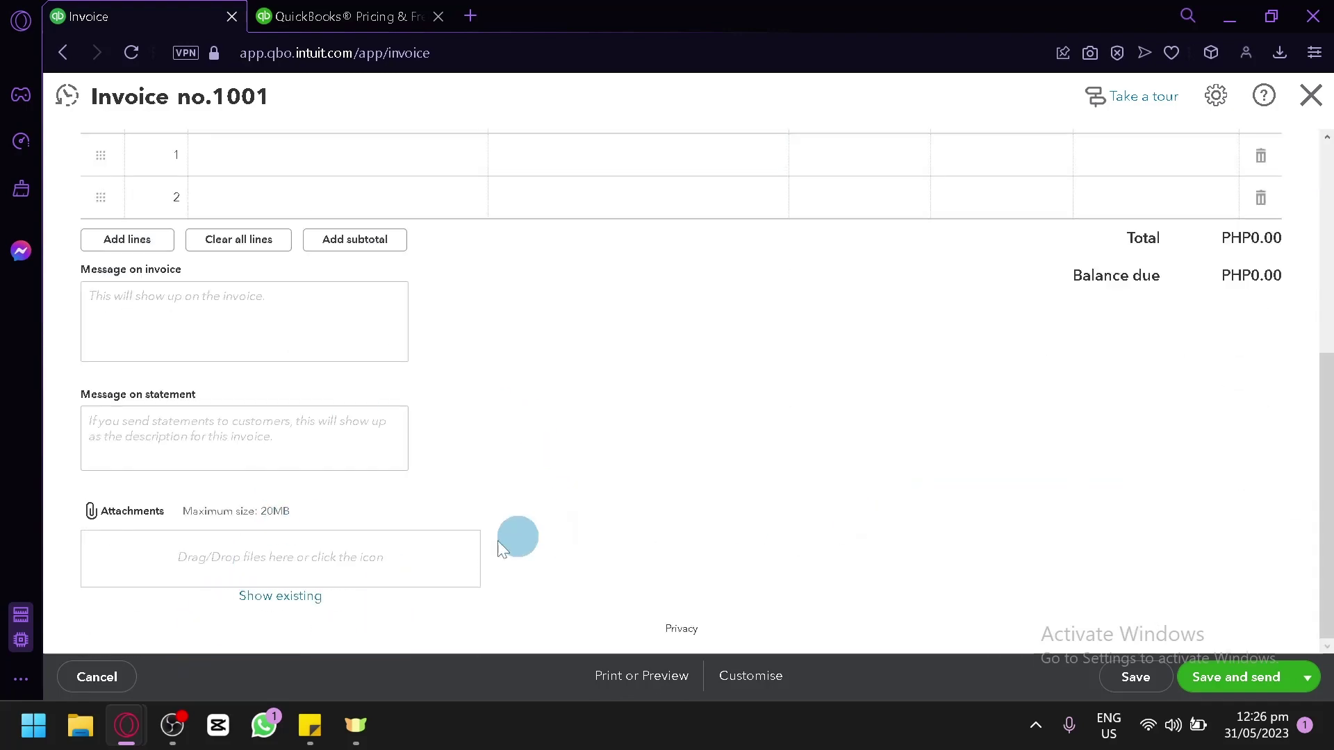
pyautogui.scroll(5, 1106, 339)
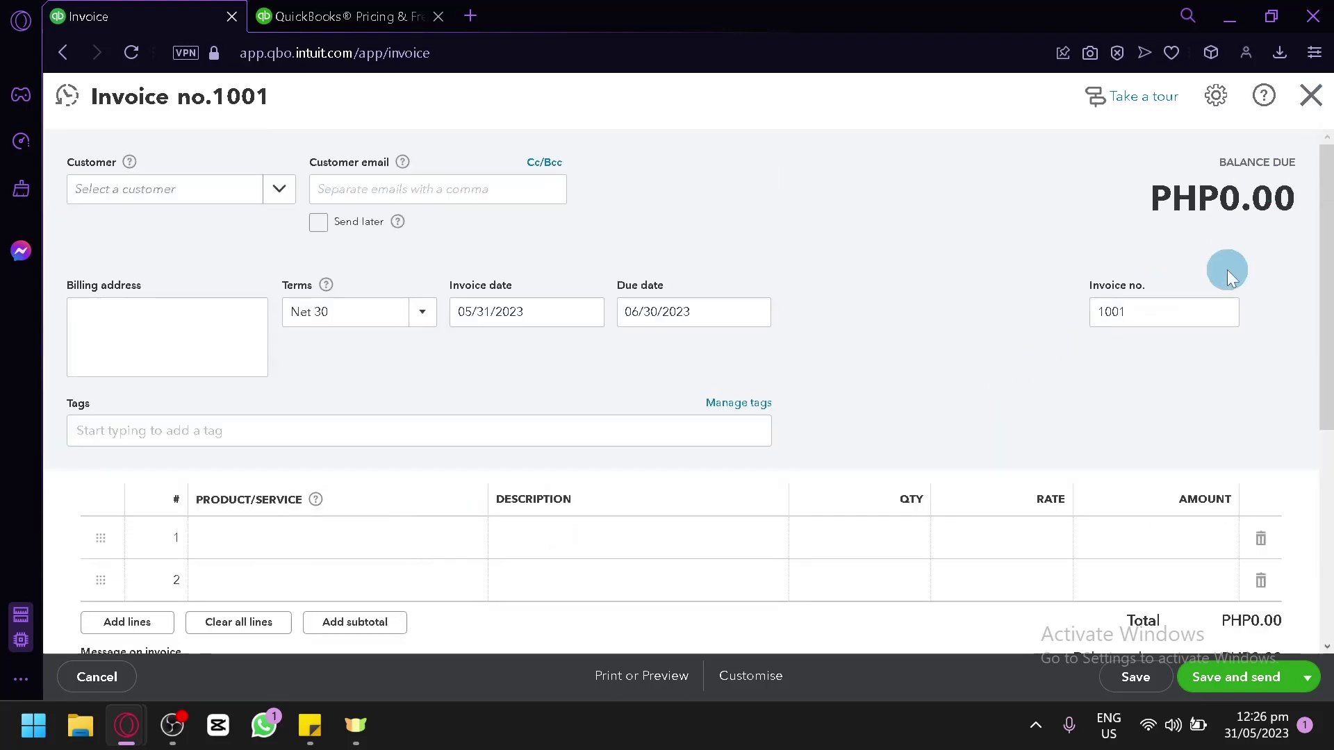
pyautogui.scroll(-5, 1253, 565)
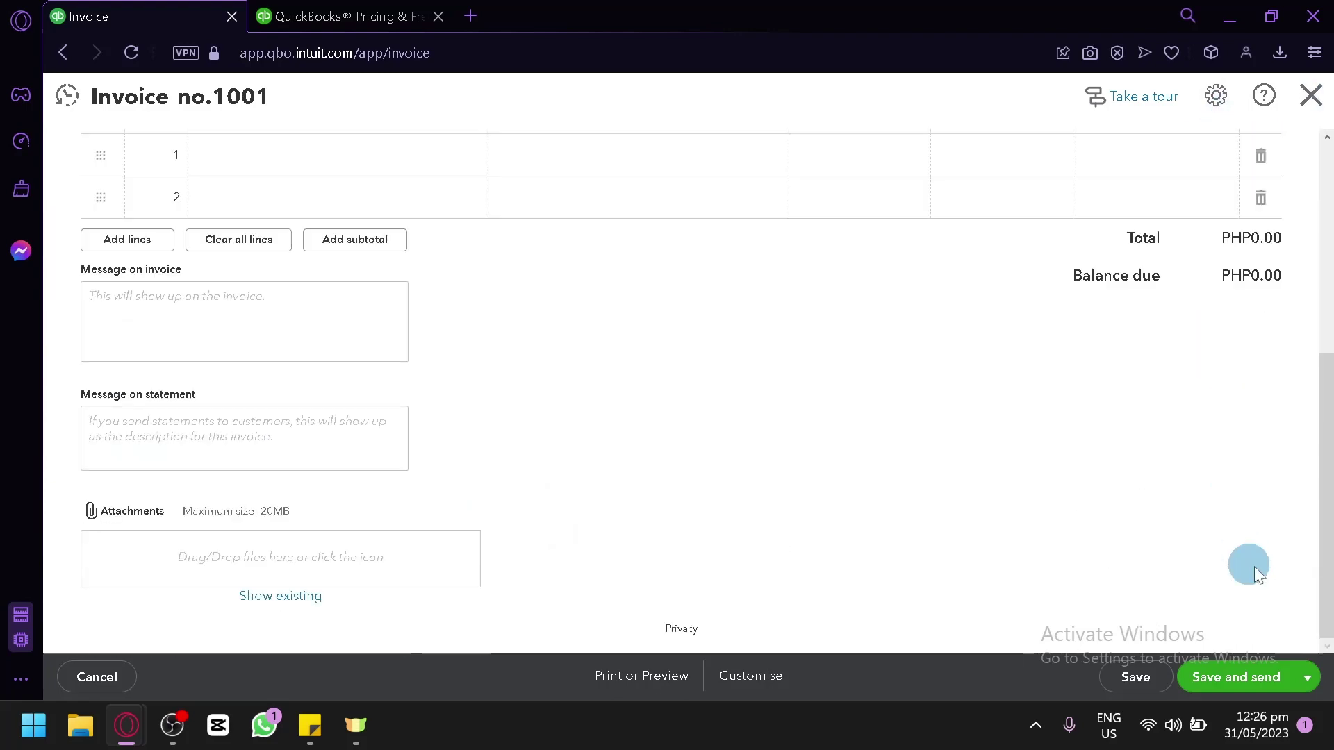
pyautogui.click(1169, 523)
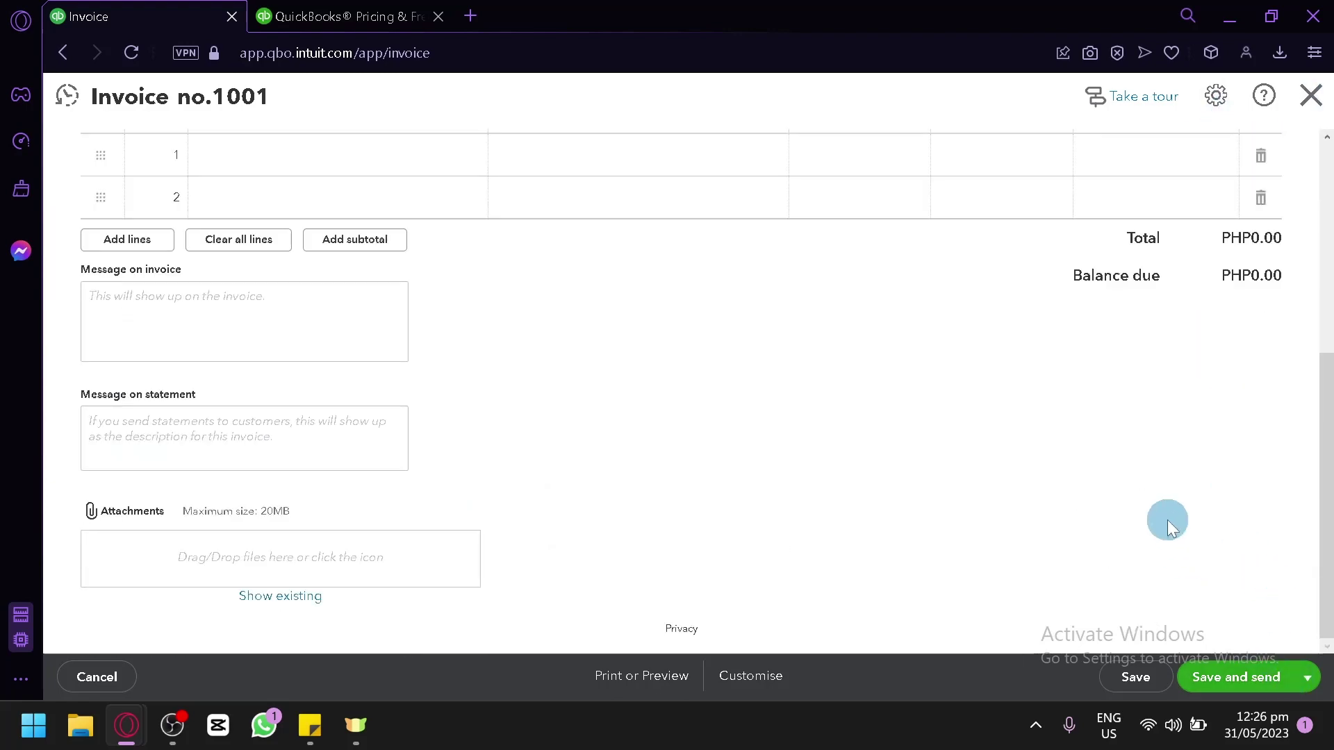
pyautogui.click(663, 679)
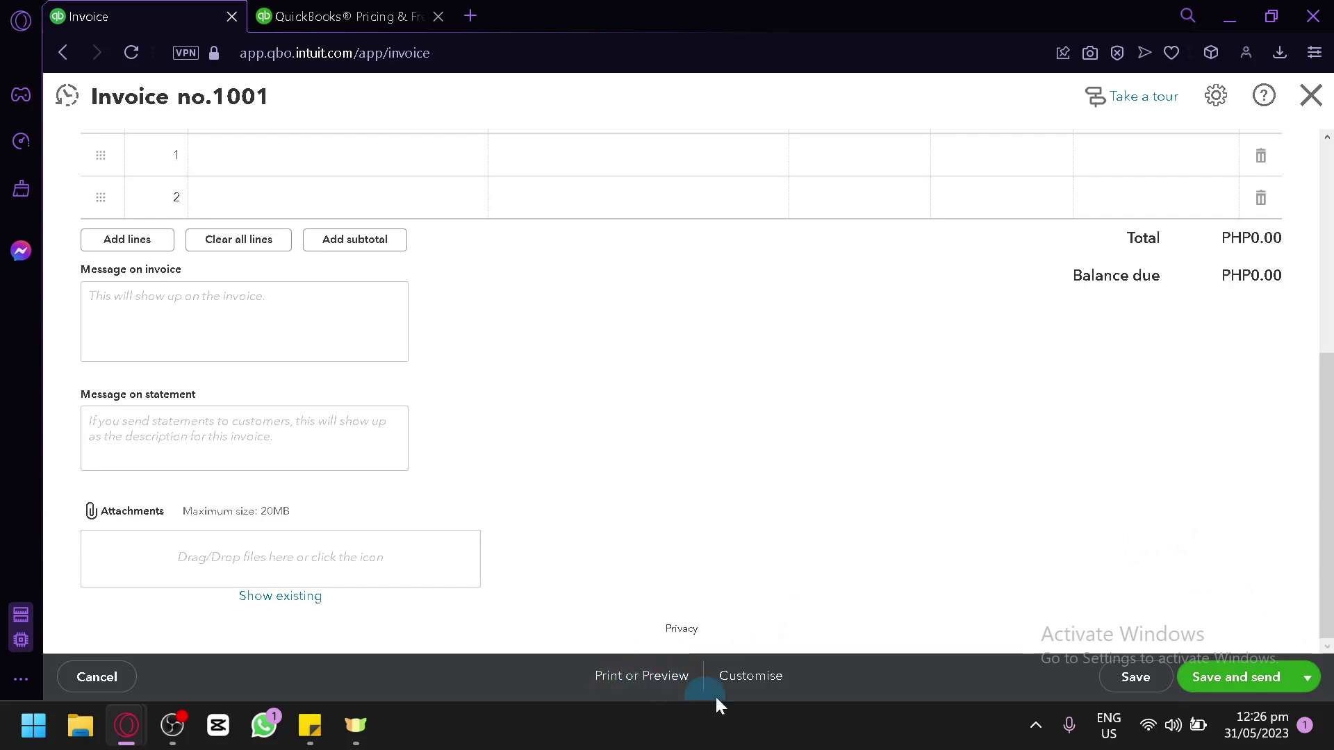
pyautogui.click(753, 695)
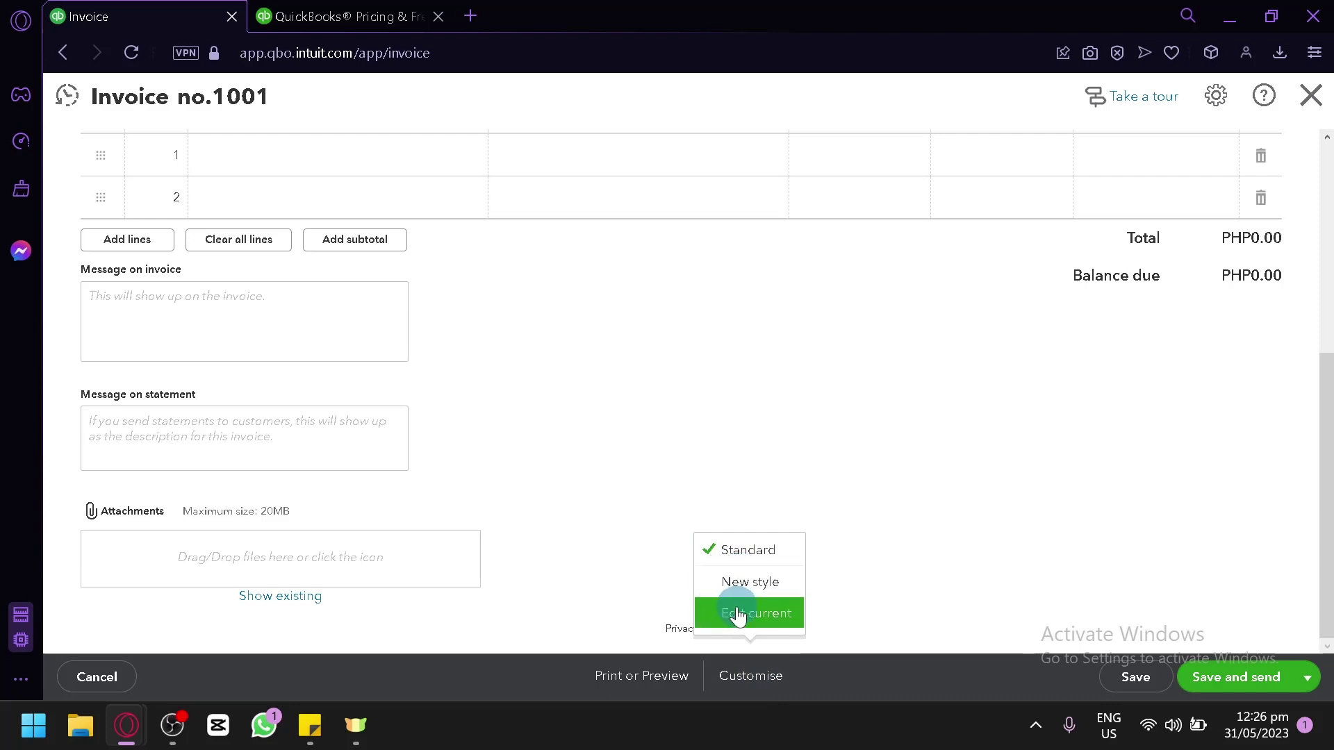
pyautogui.click(1310, 96)
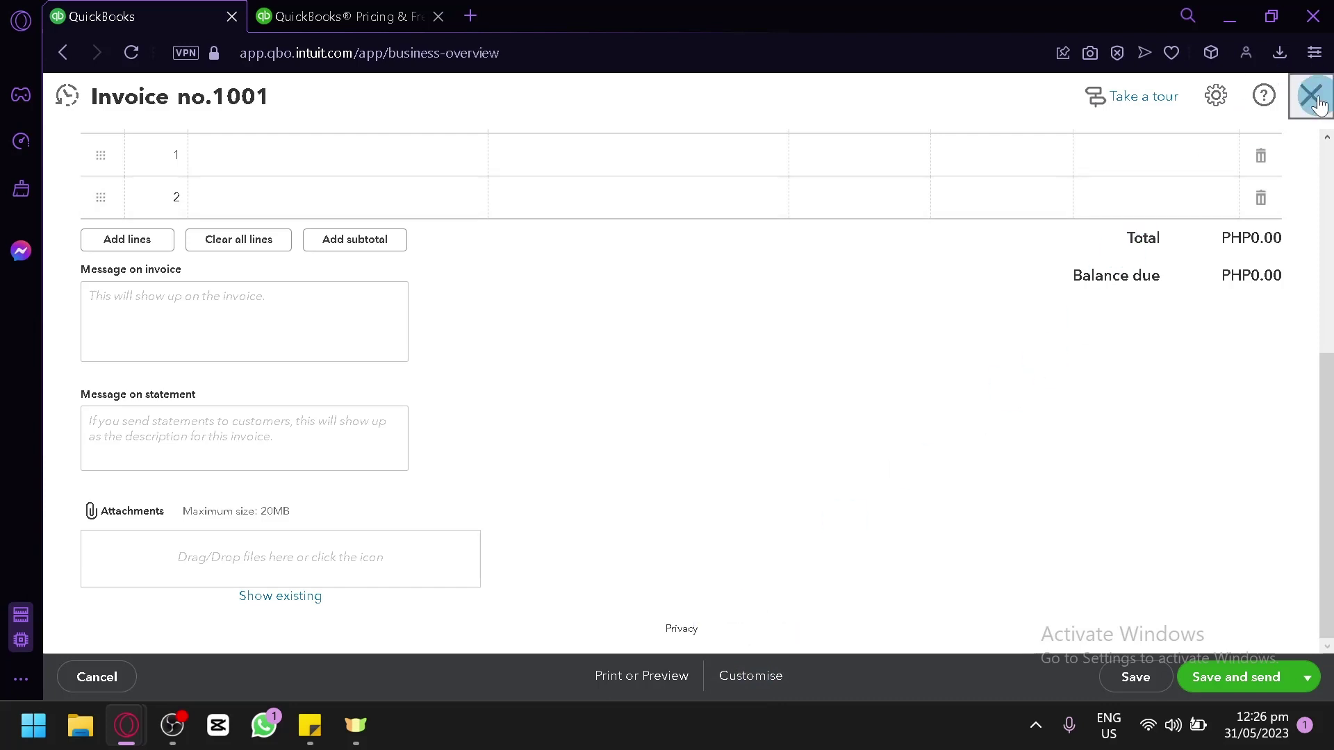
# Step: Open a Receive Payment form from the New menu, look it over, and close it unsaved
pyautogui.click(206, 162)
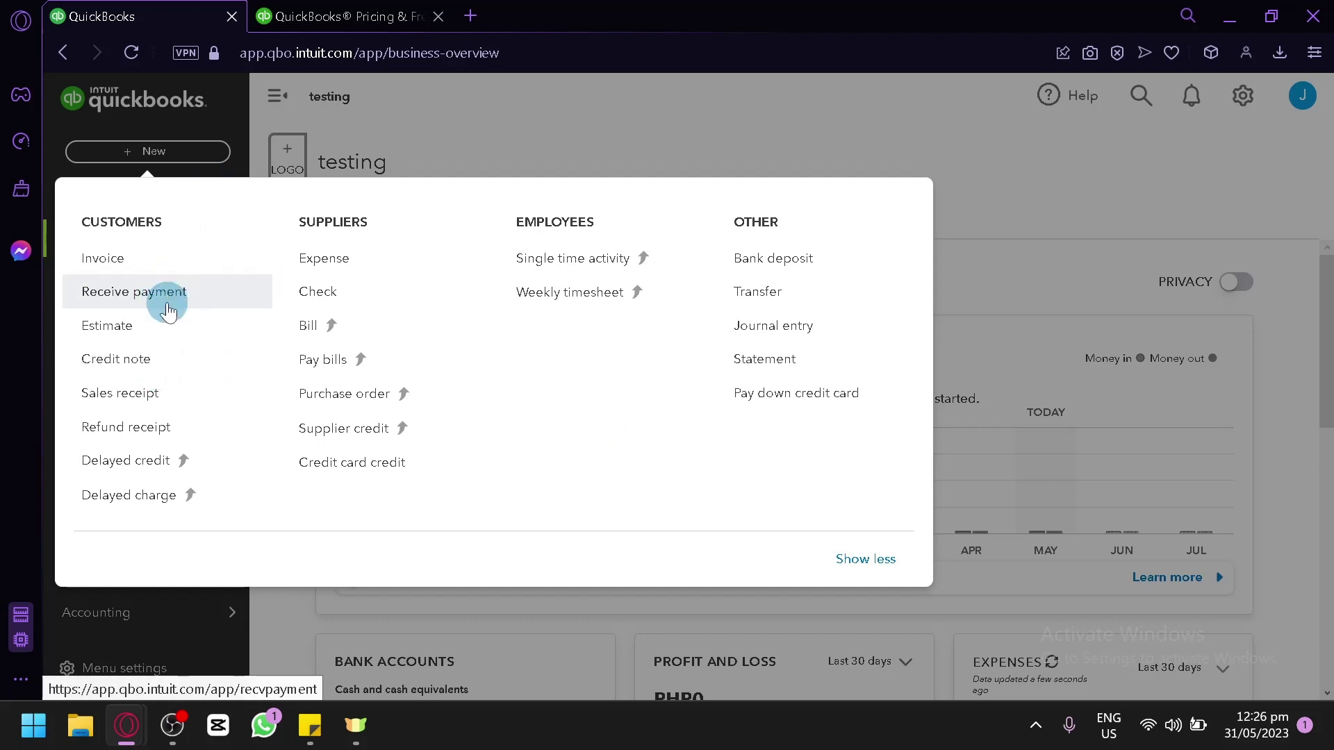
pyautogui.click(173, 294)
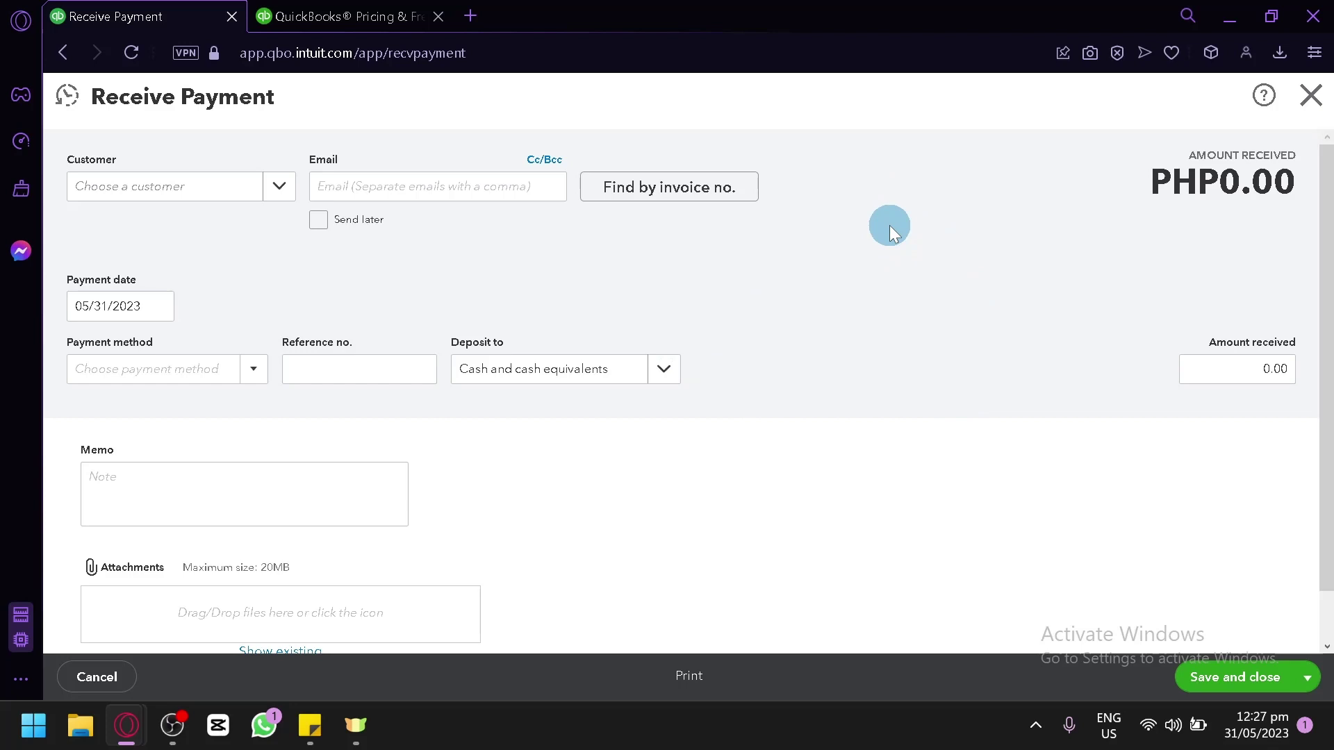
pyautogui.scroll(-1, 652, 354)
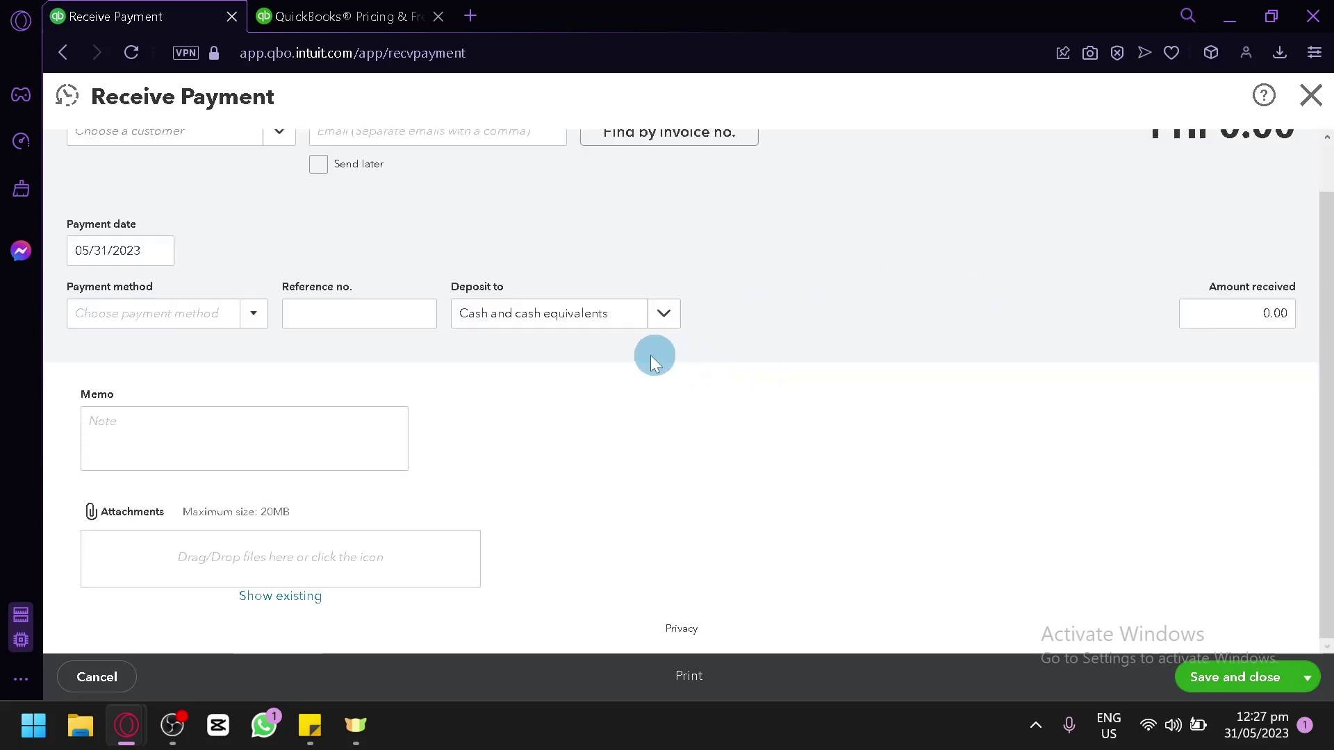
pyautogui.scroll(1, 535, 396)
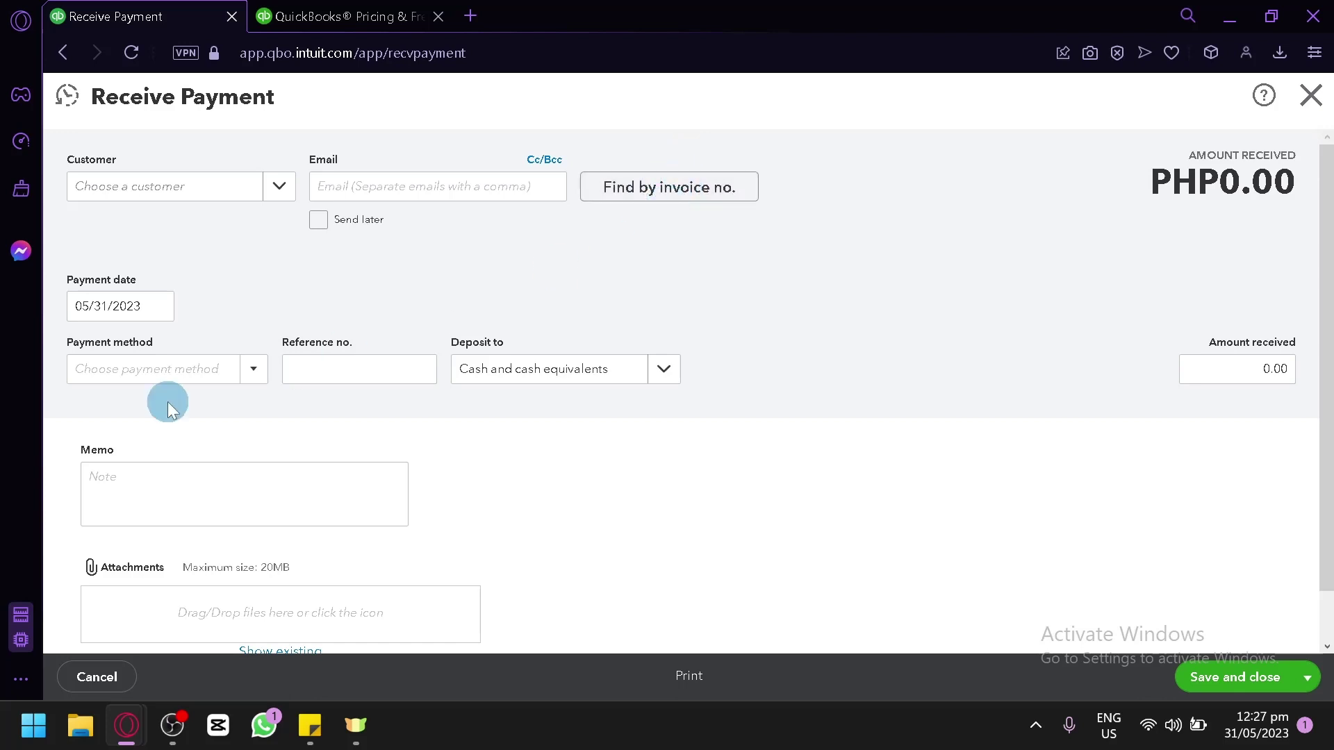
pyautogui.scroll(-1, 278, 514)
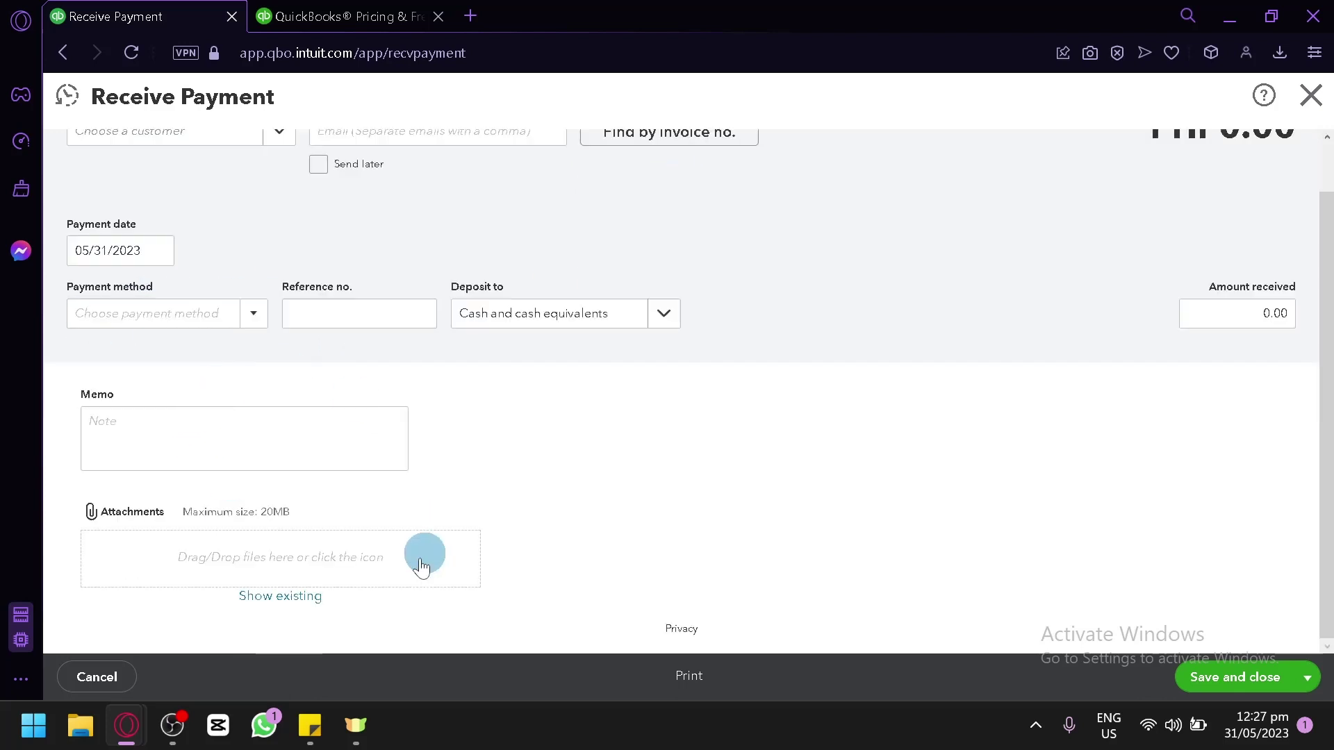
pyautogui.scroll(1, 1320, 323)
pyautogui.click(1267, 368)
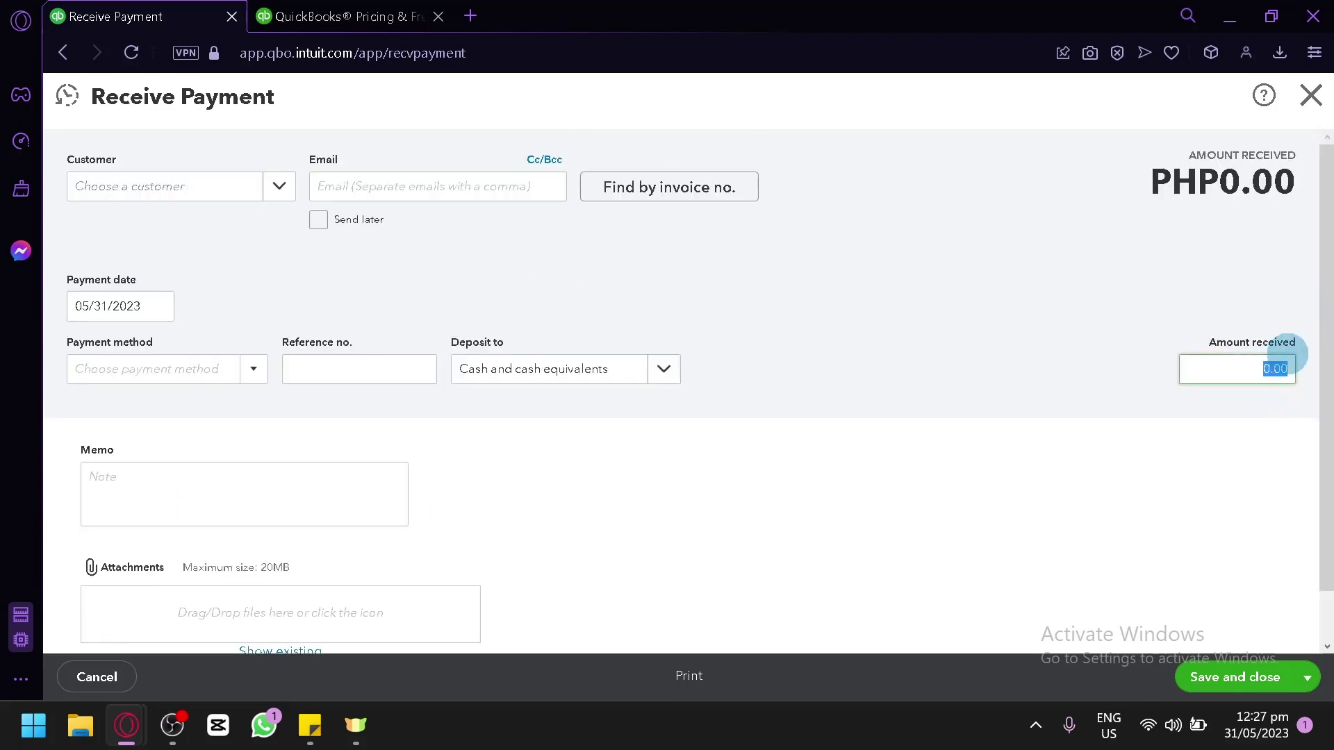
pyautogui.click(1311, 98)
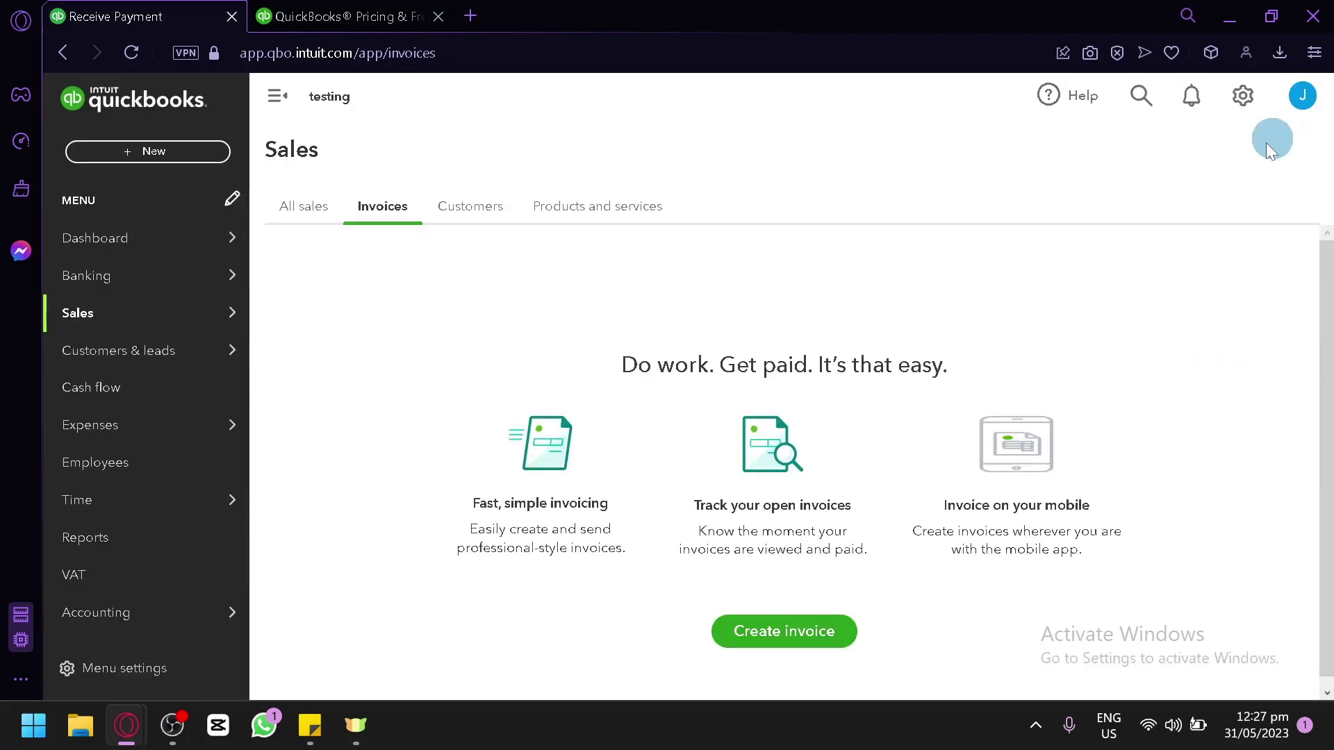
pyautogui.click(180, 157)
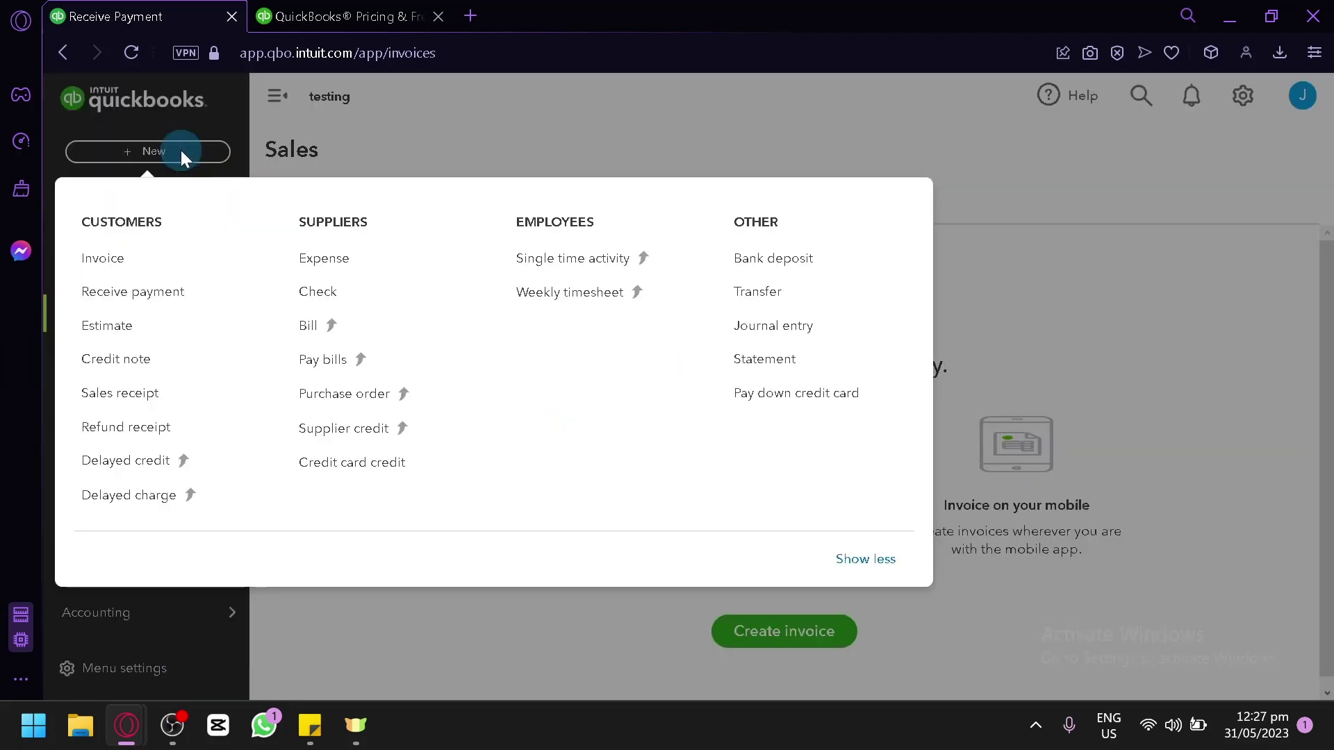
pyautogui.click(145, 332)
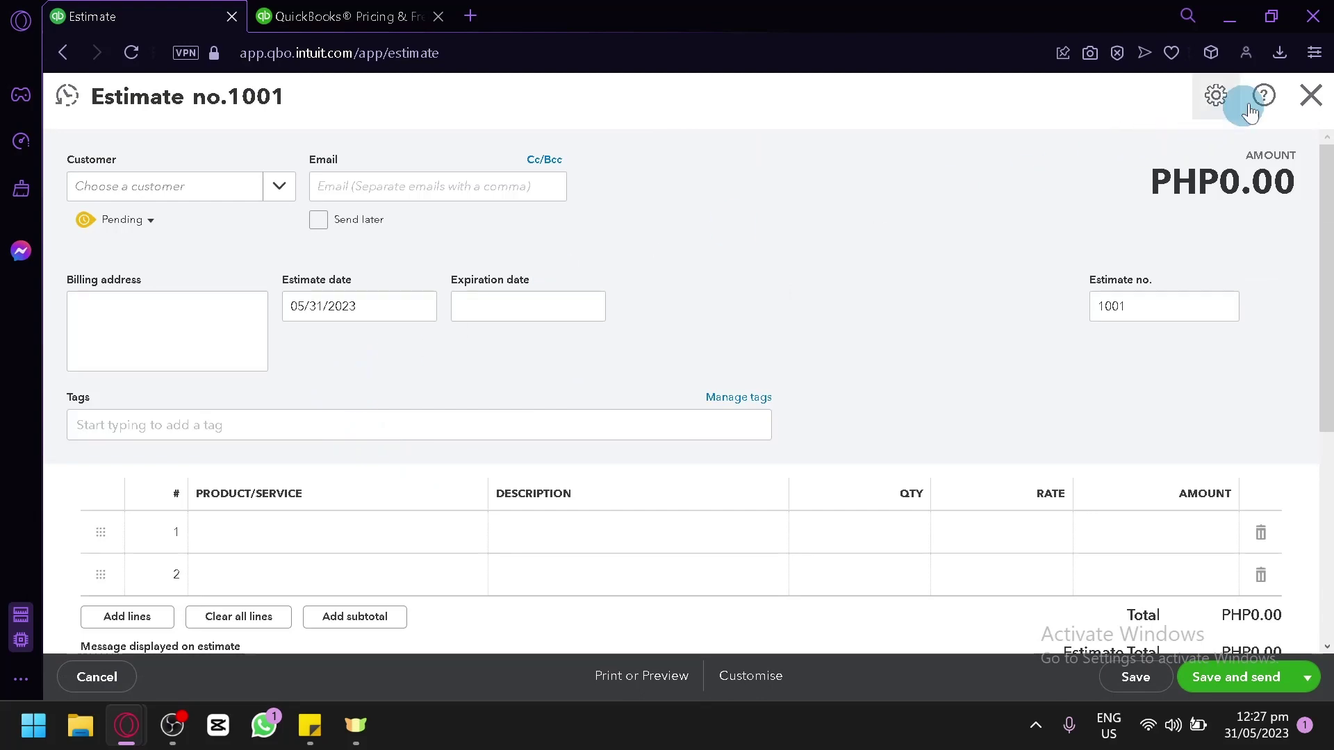
pyautogui.scroll(-5, 1295, 255)
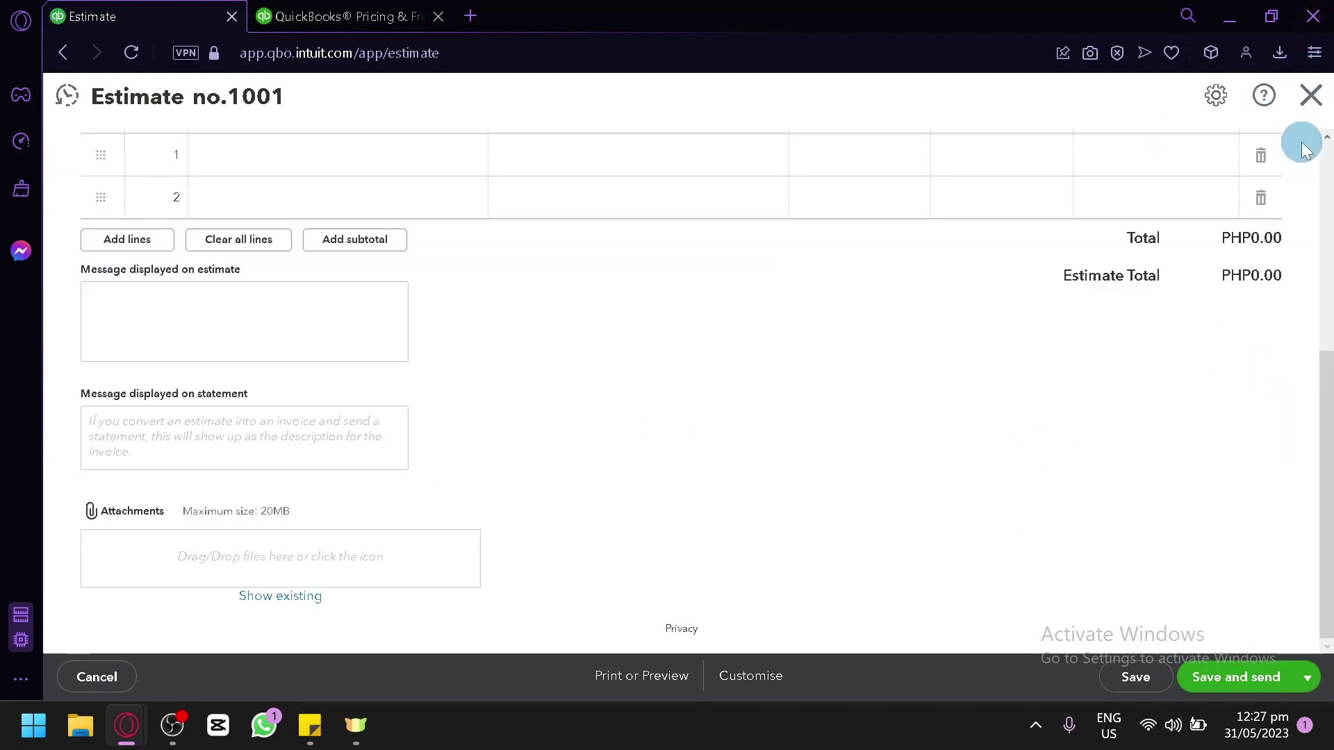
pyautogui.scroll(5, 384, 396)
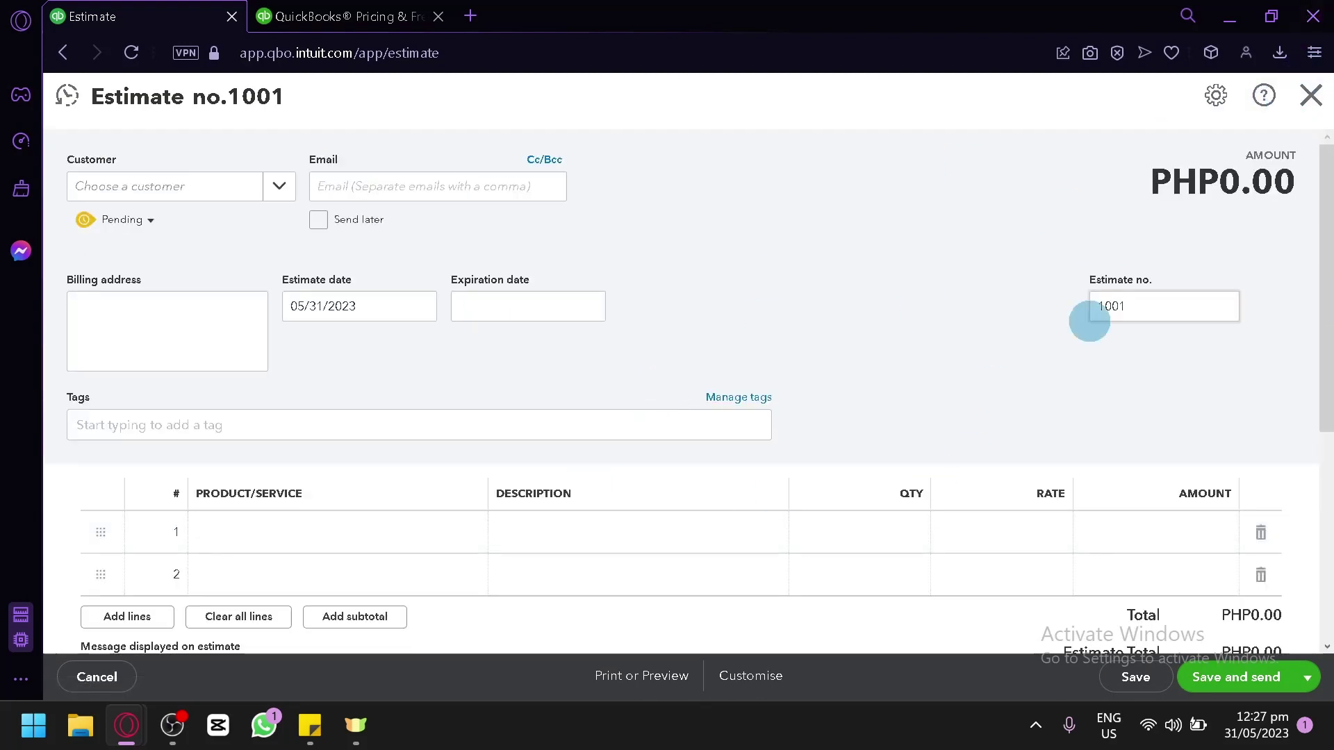
pyautogui.click(1322, 110)
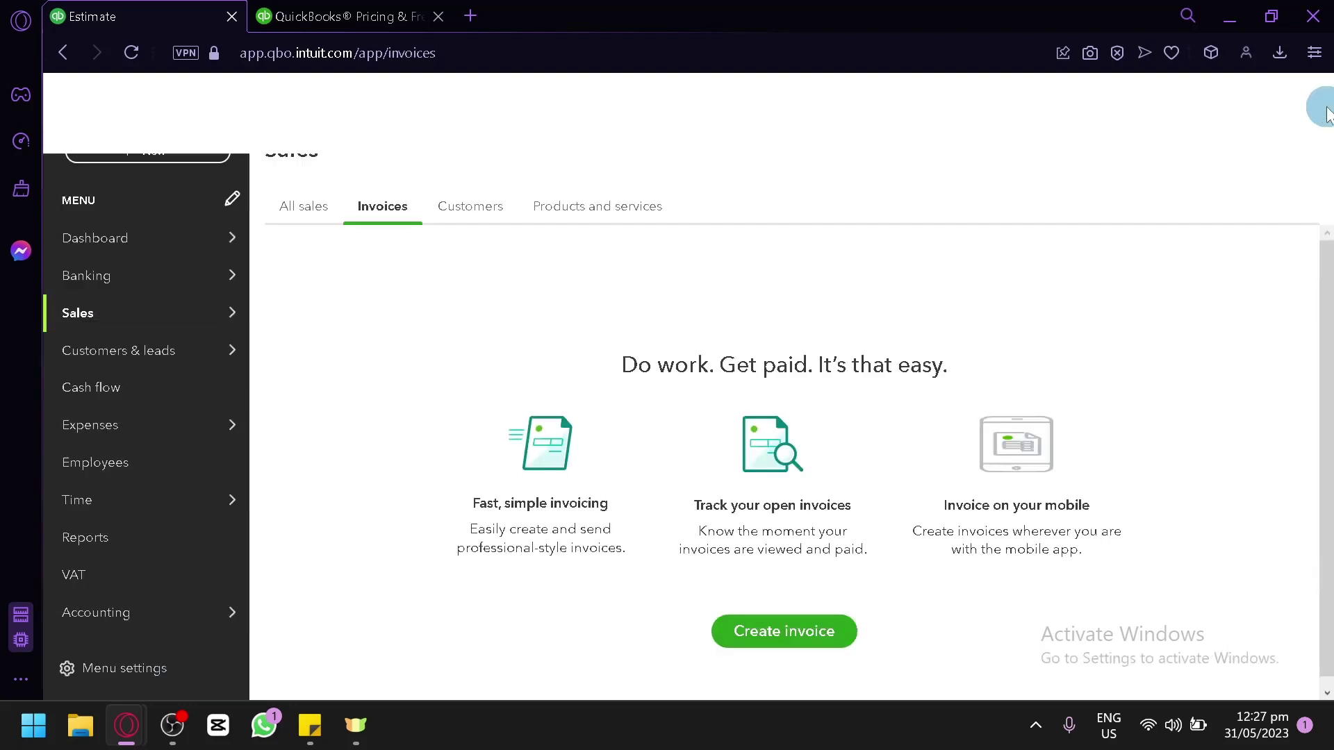
# Step: Go to the Sales Customers tab, then open the empty Products and services tab
pyautogui.moveTo(185, 327)
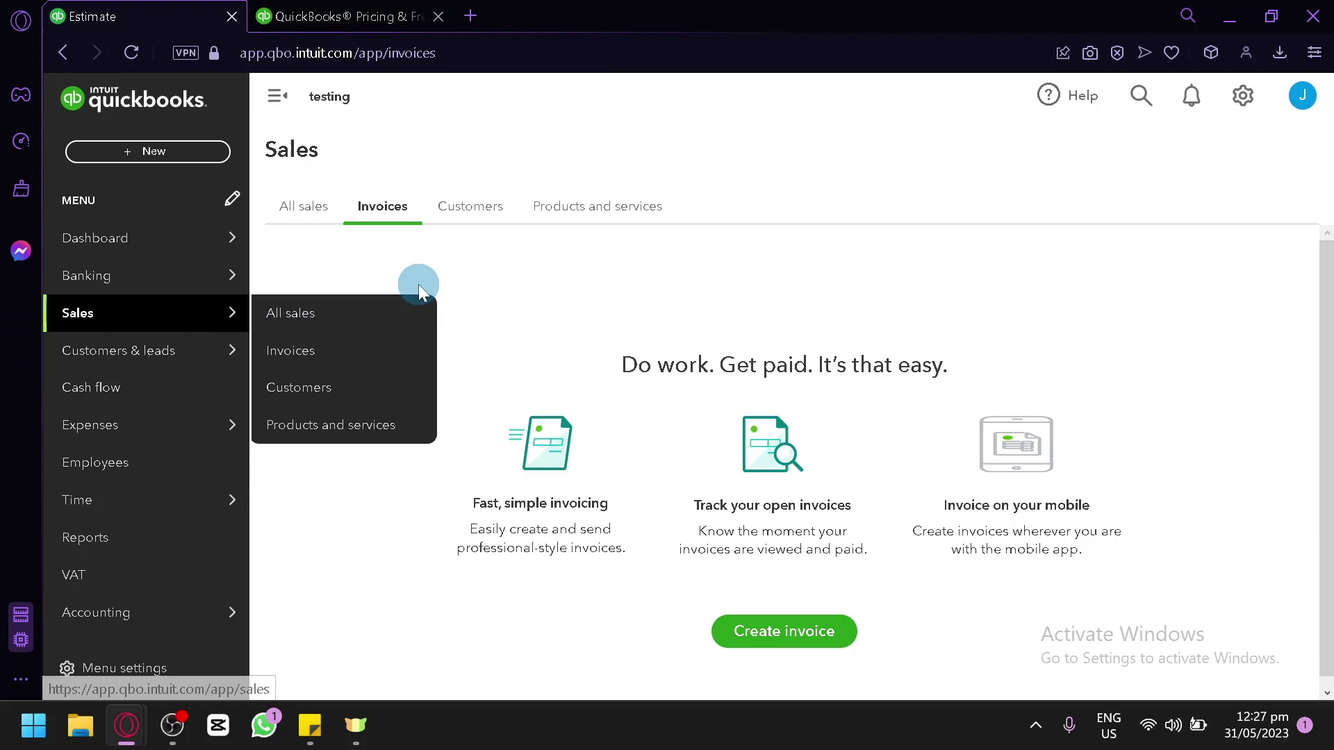
pyautogui.click(505, 432)
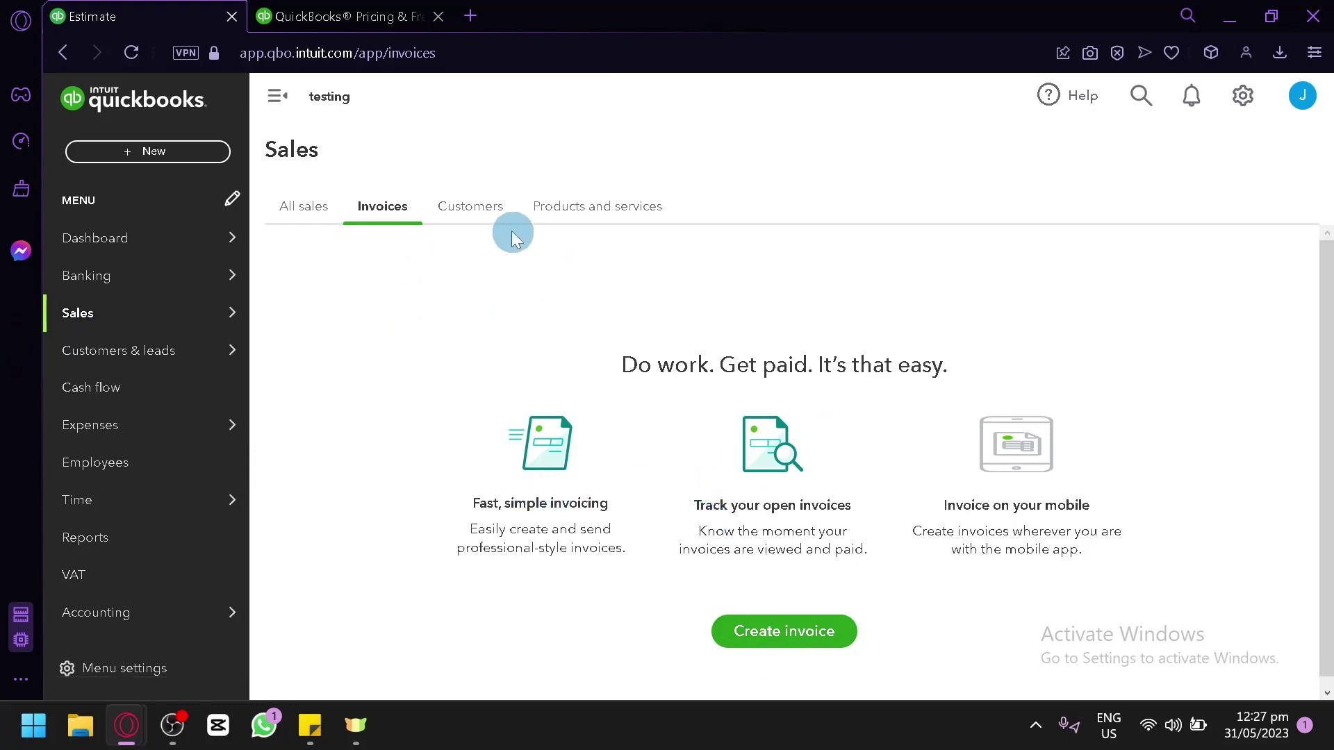
pyautogui.click(494, 210)
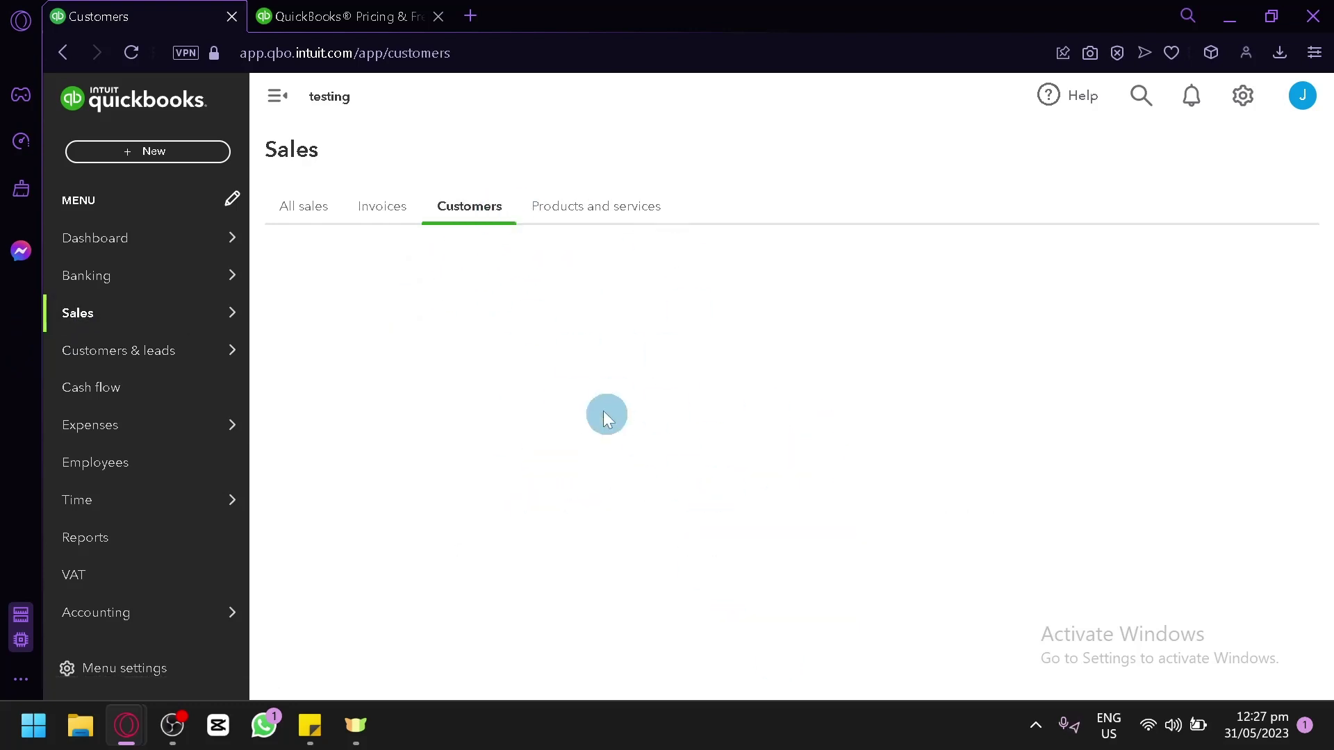
pyautogui.click(610, 210)
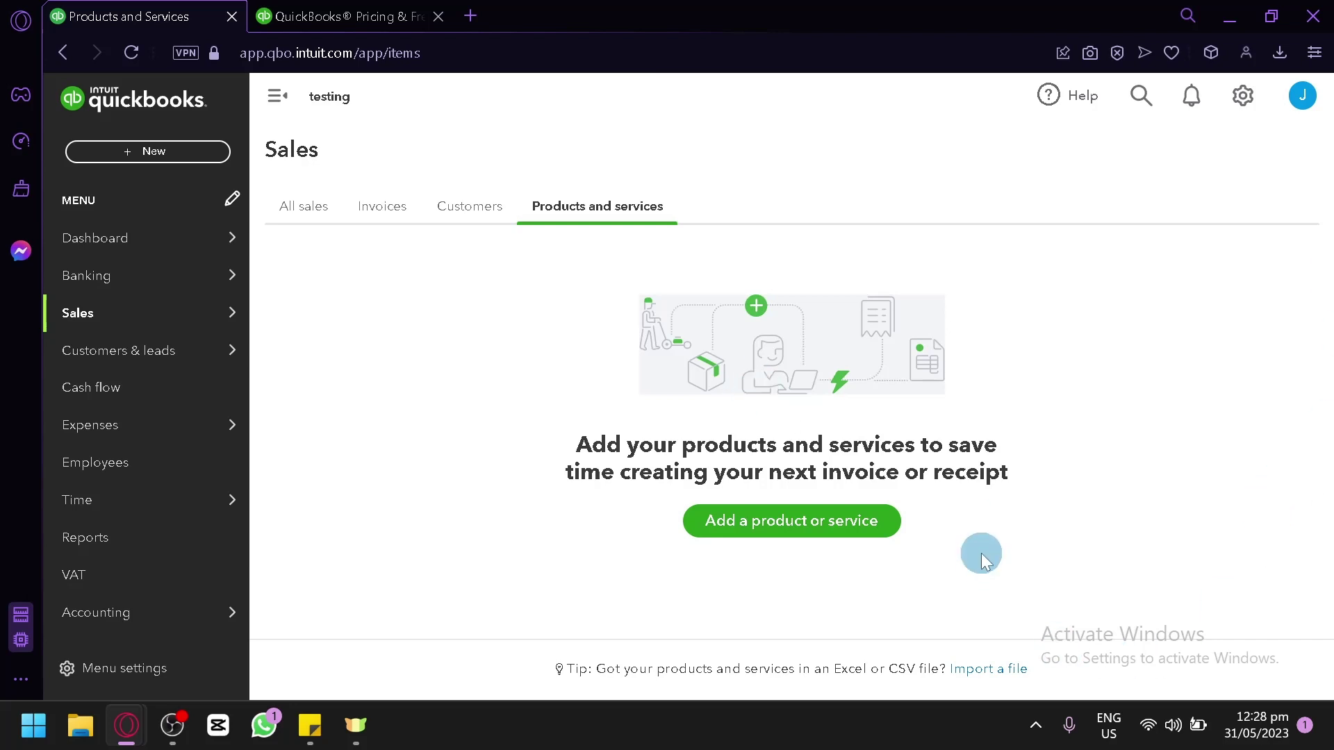
pyautogui.click(865, 523)
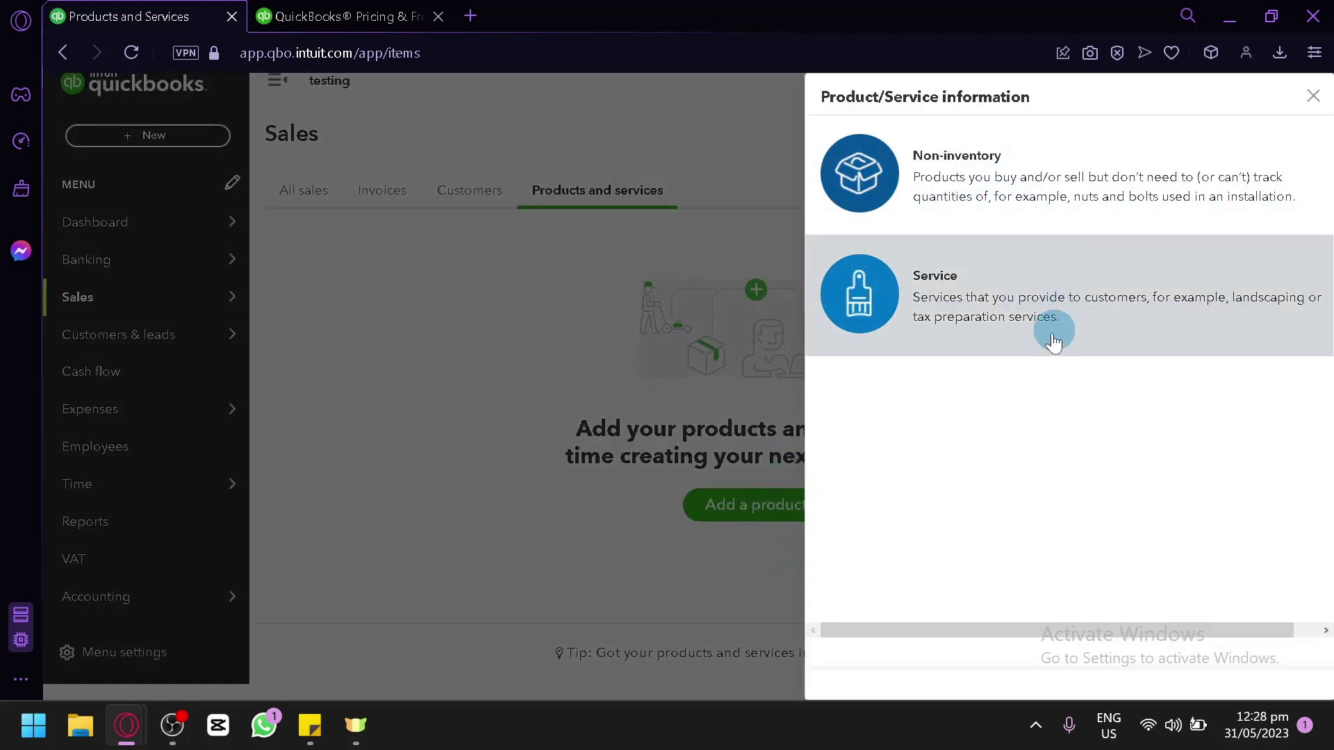
pyautogui.click(969, 163)
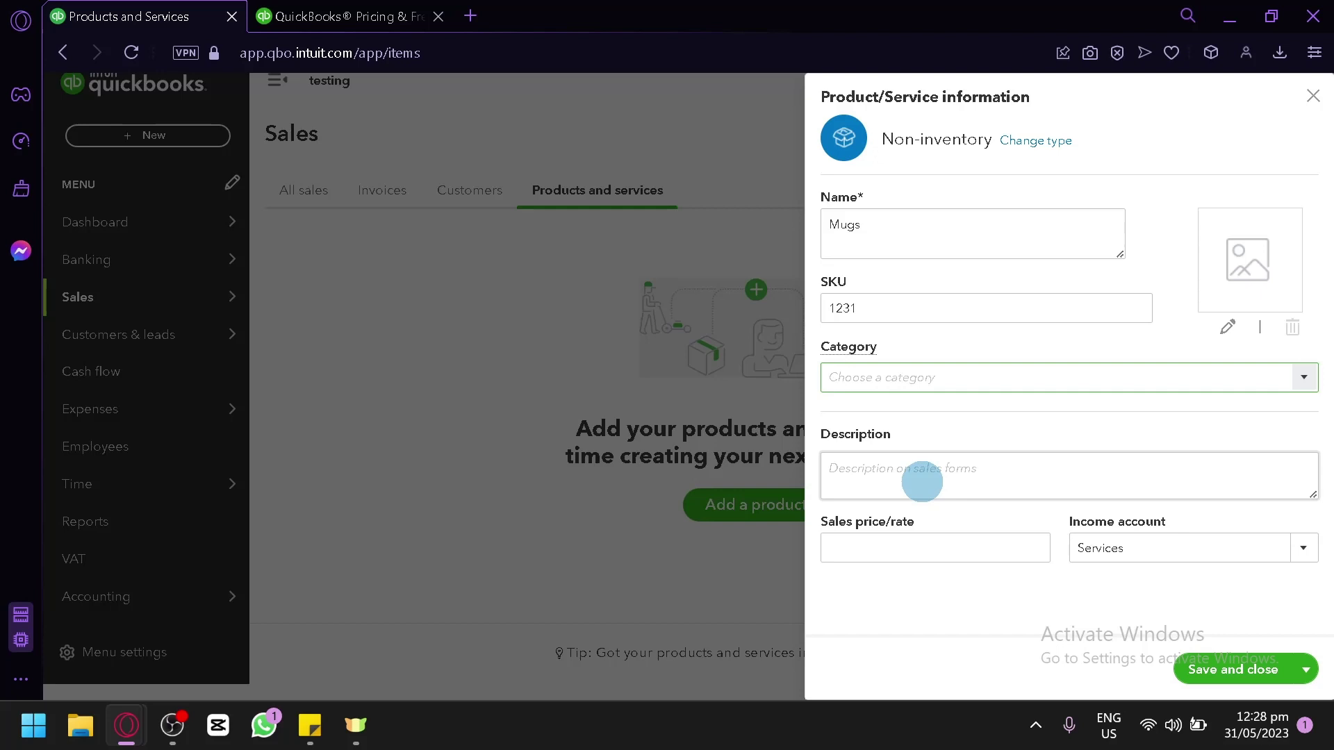
pyautogui.click(928, 566)
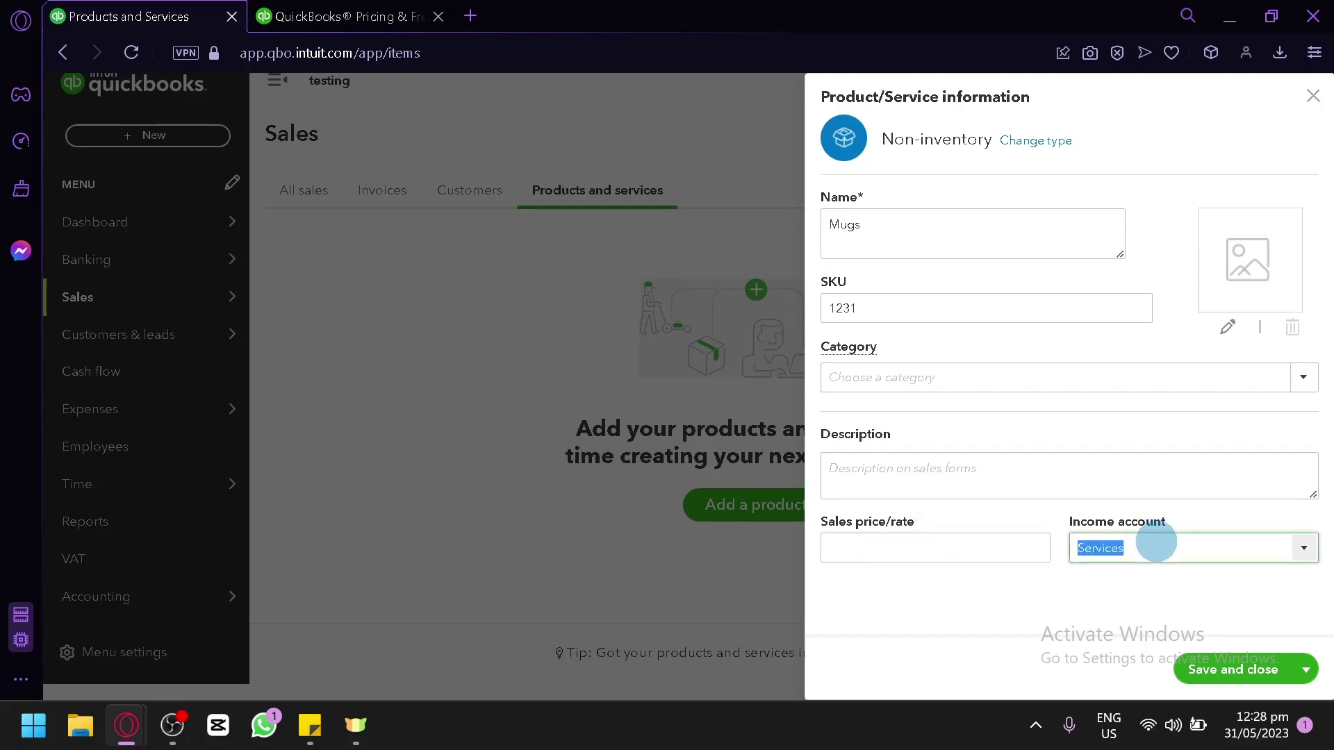
pyautogui.click(1301, 552)
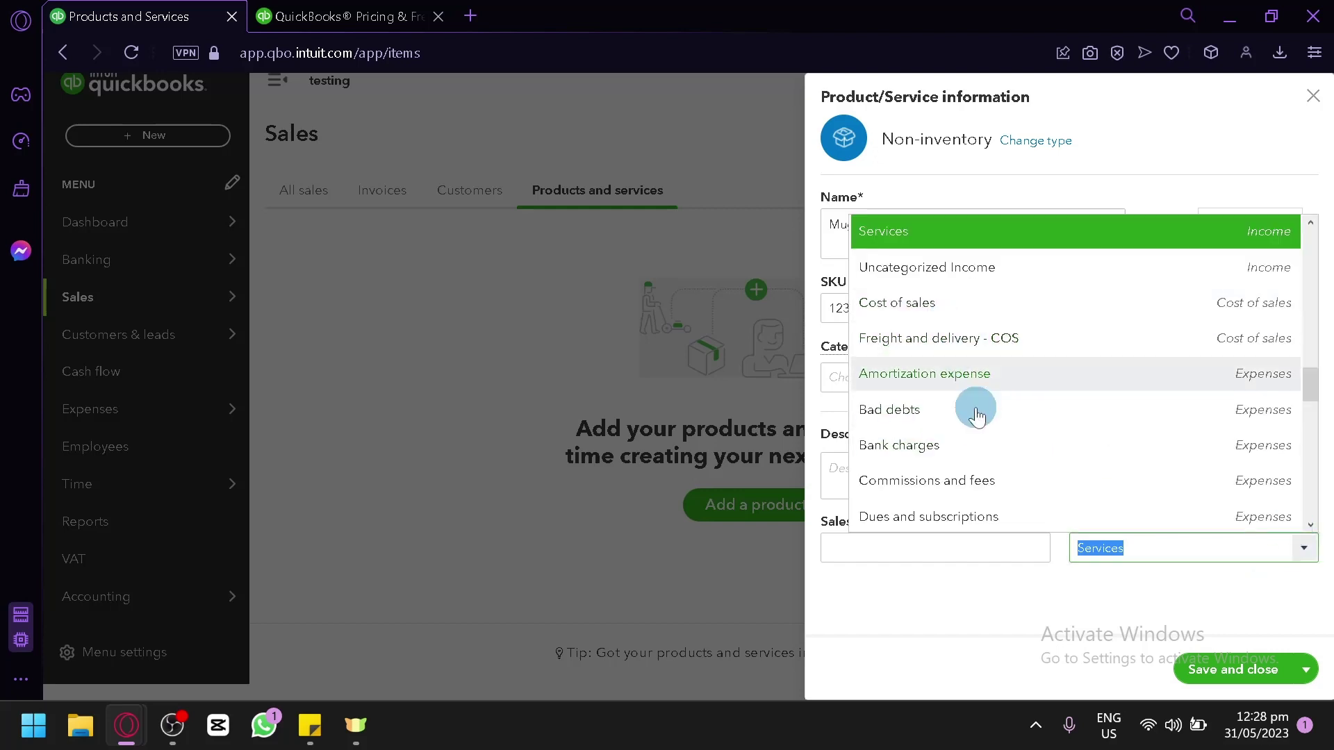
pyautogui.click(1034, 613)
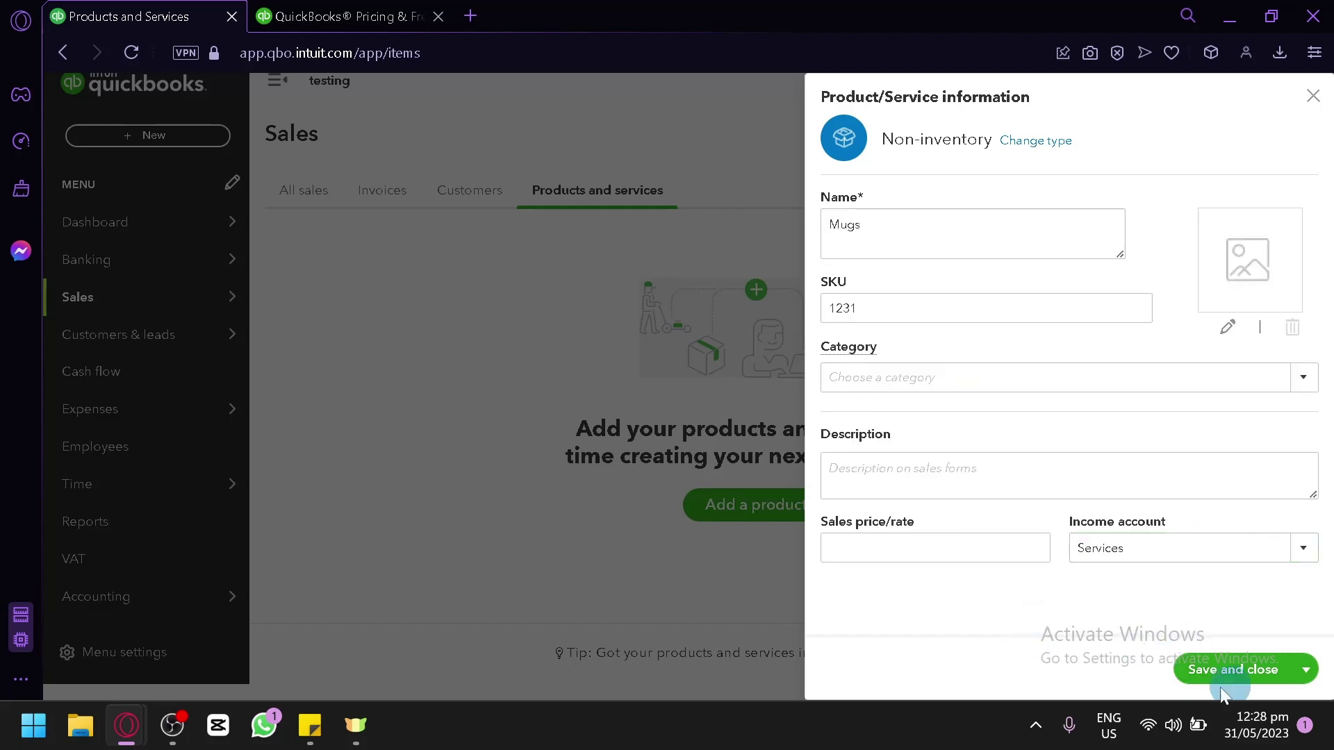
pyautogui.click(1313, 96)
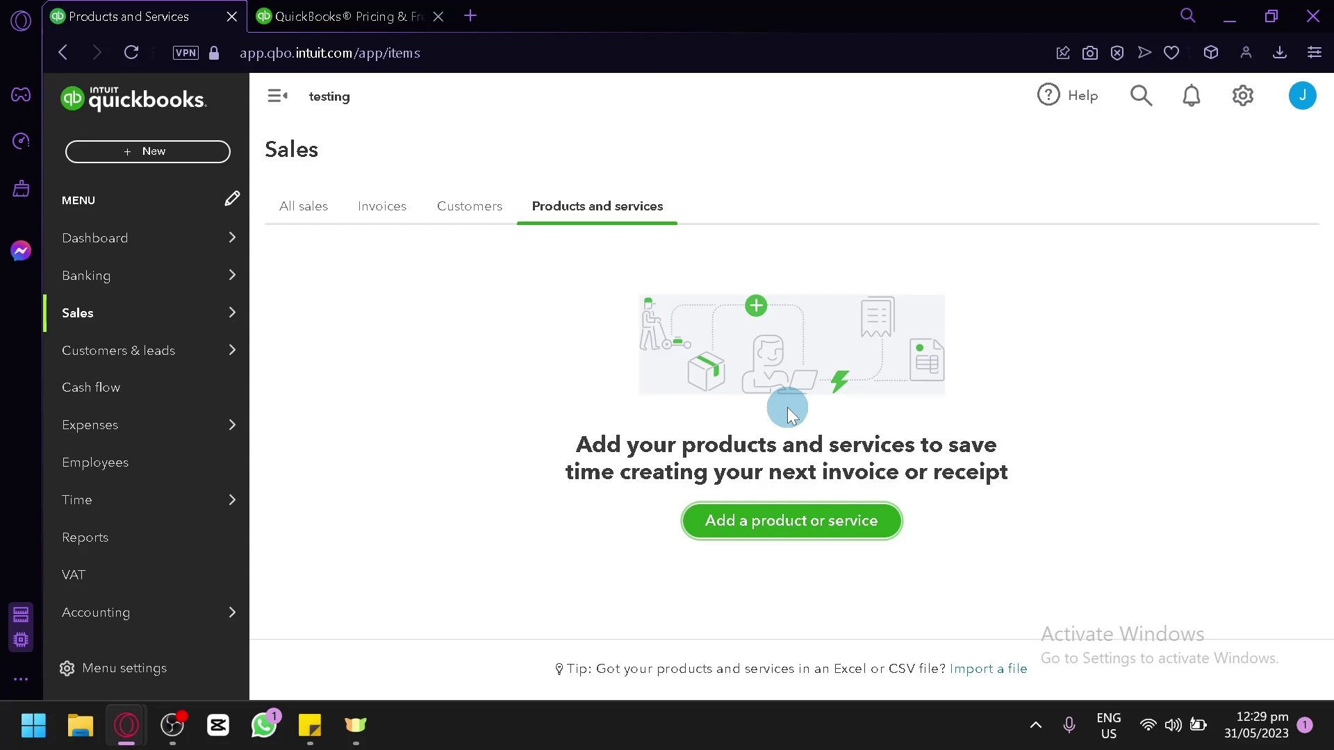
# Step: View the All sales overview, then the Customers & leads page
pyautogui.click(285, 211)
pyautogui.scroll(-4, 419, 414)
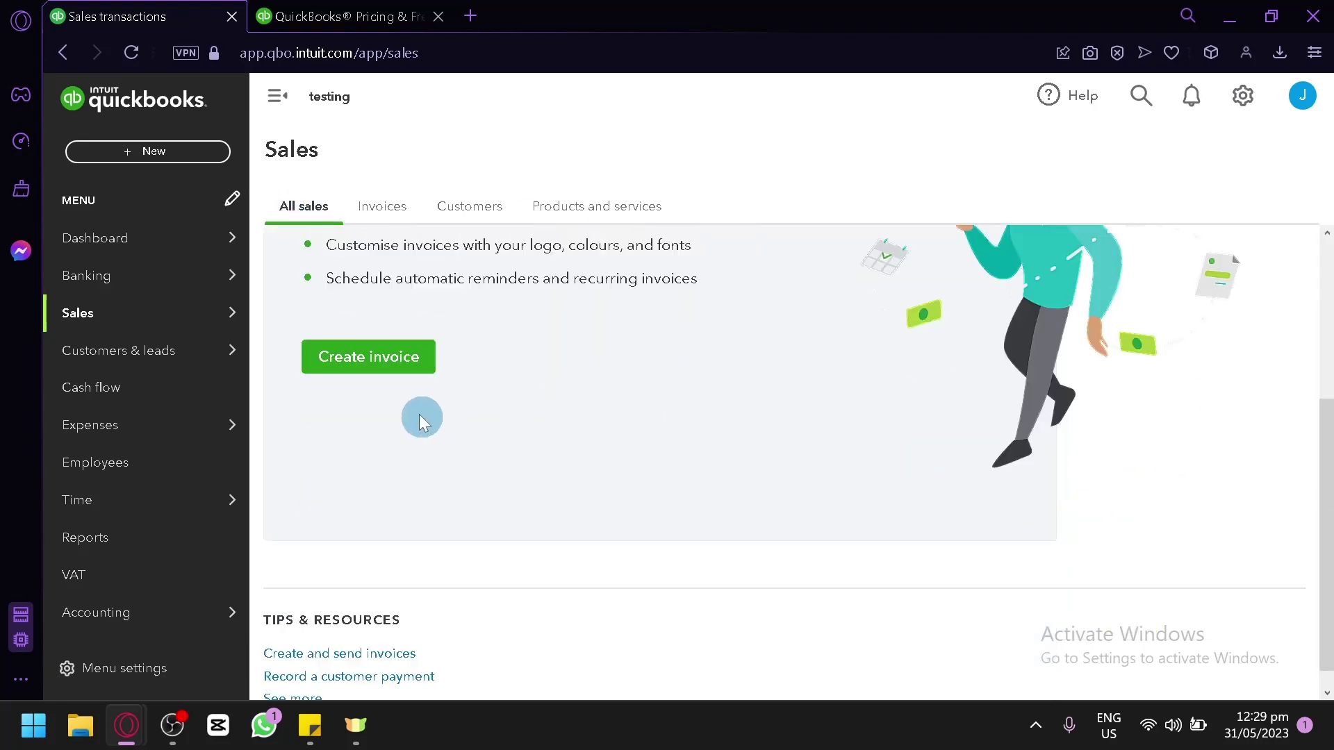
pyautogui.scroll(4, 464, 518)
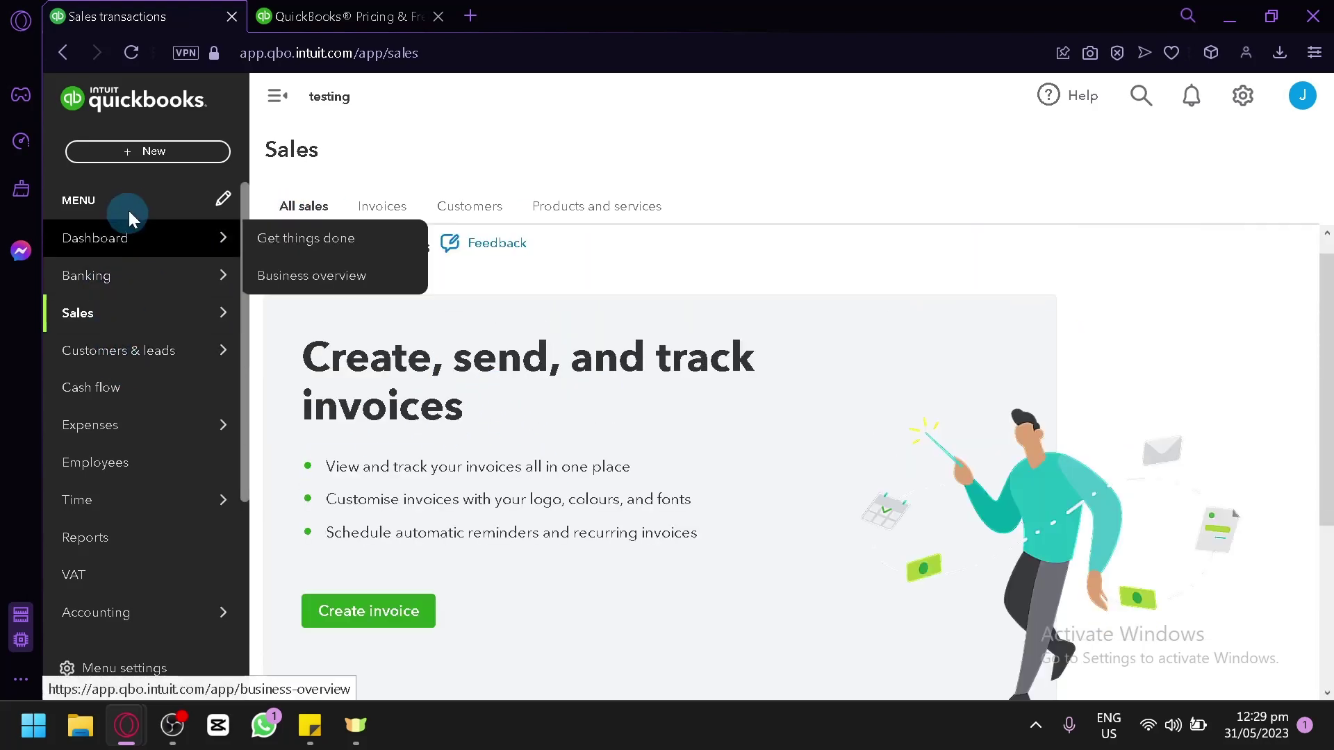
pyautogui.moveTo(85, 330)
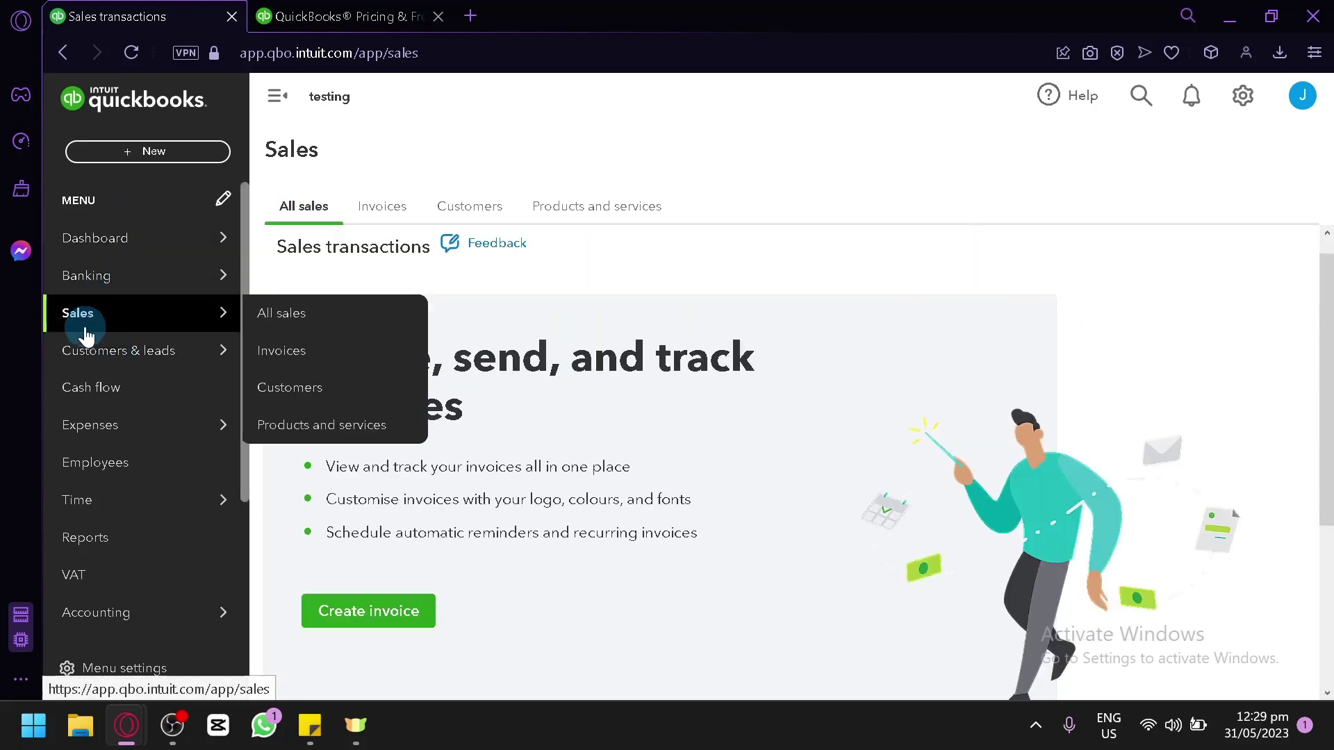
pyautogui.click(148, 352)
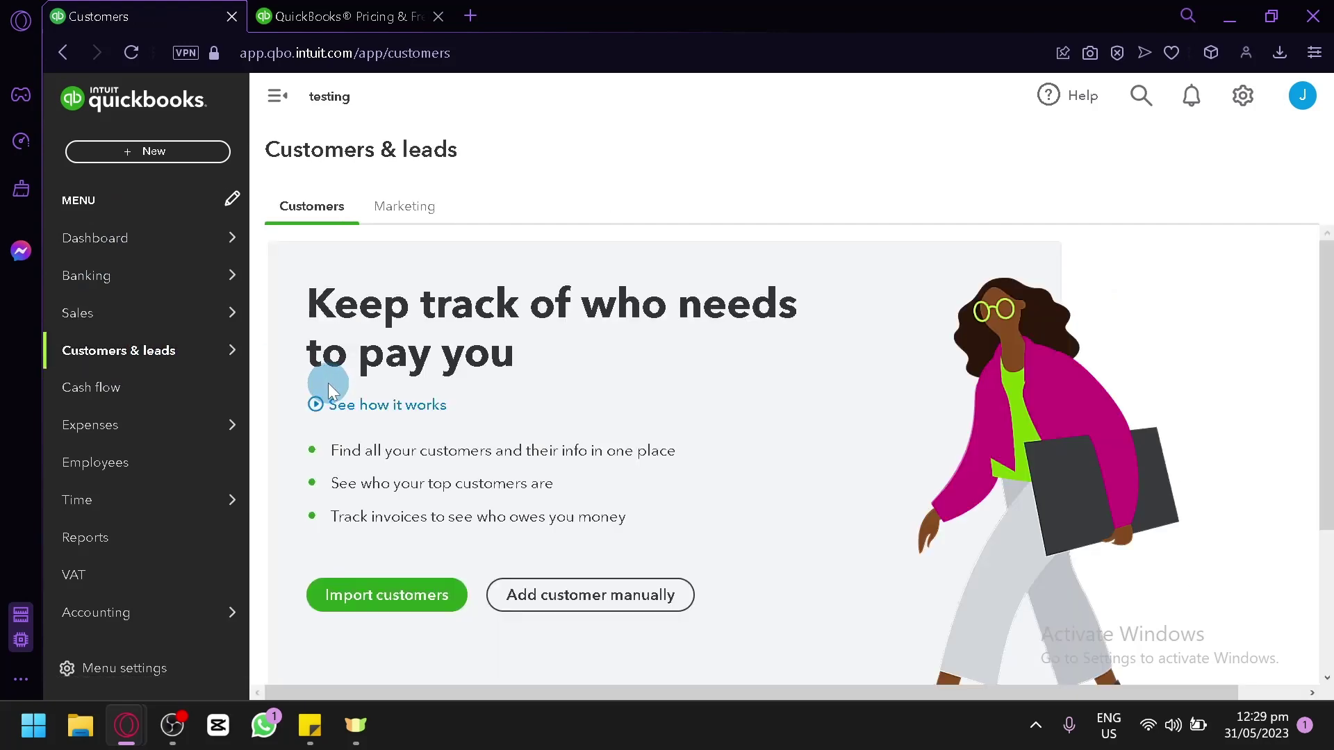
pyautogui.scroll(-3, 328, 383)
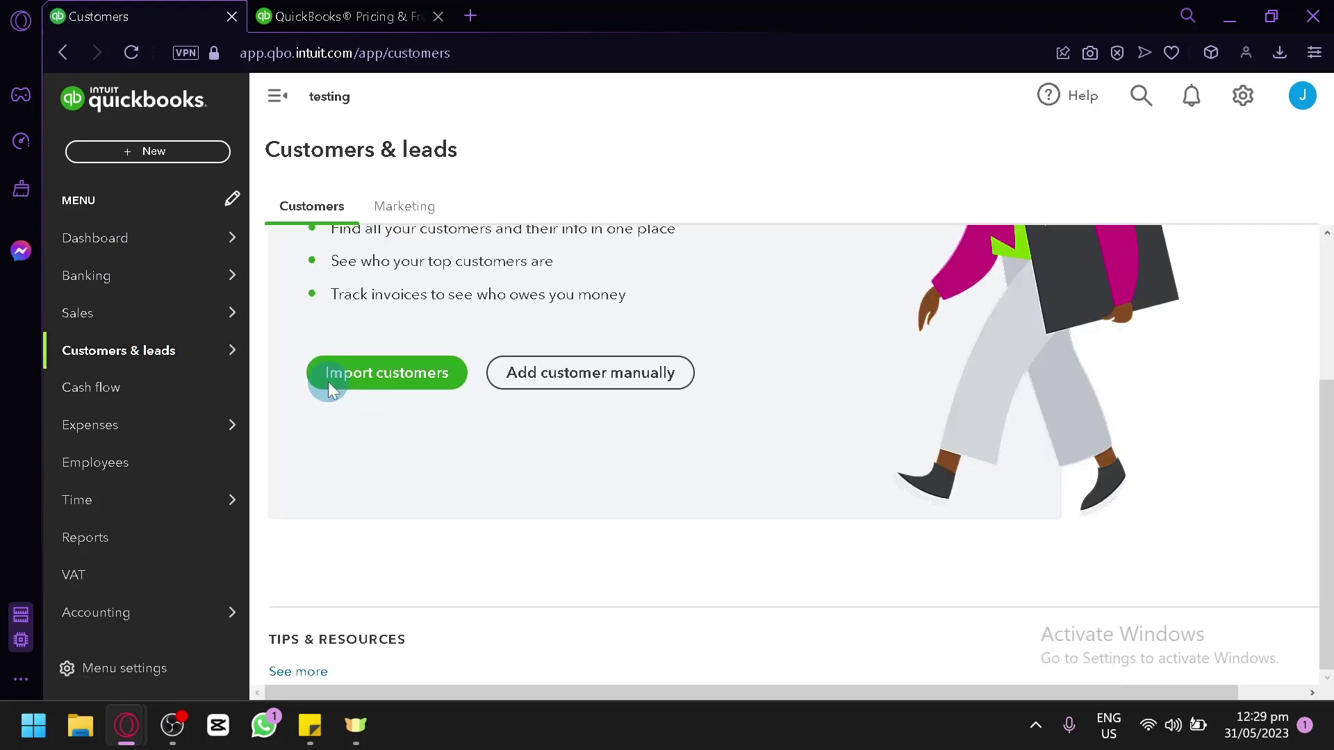
pyautogui.scroll(3, 556, 549)
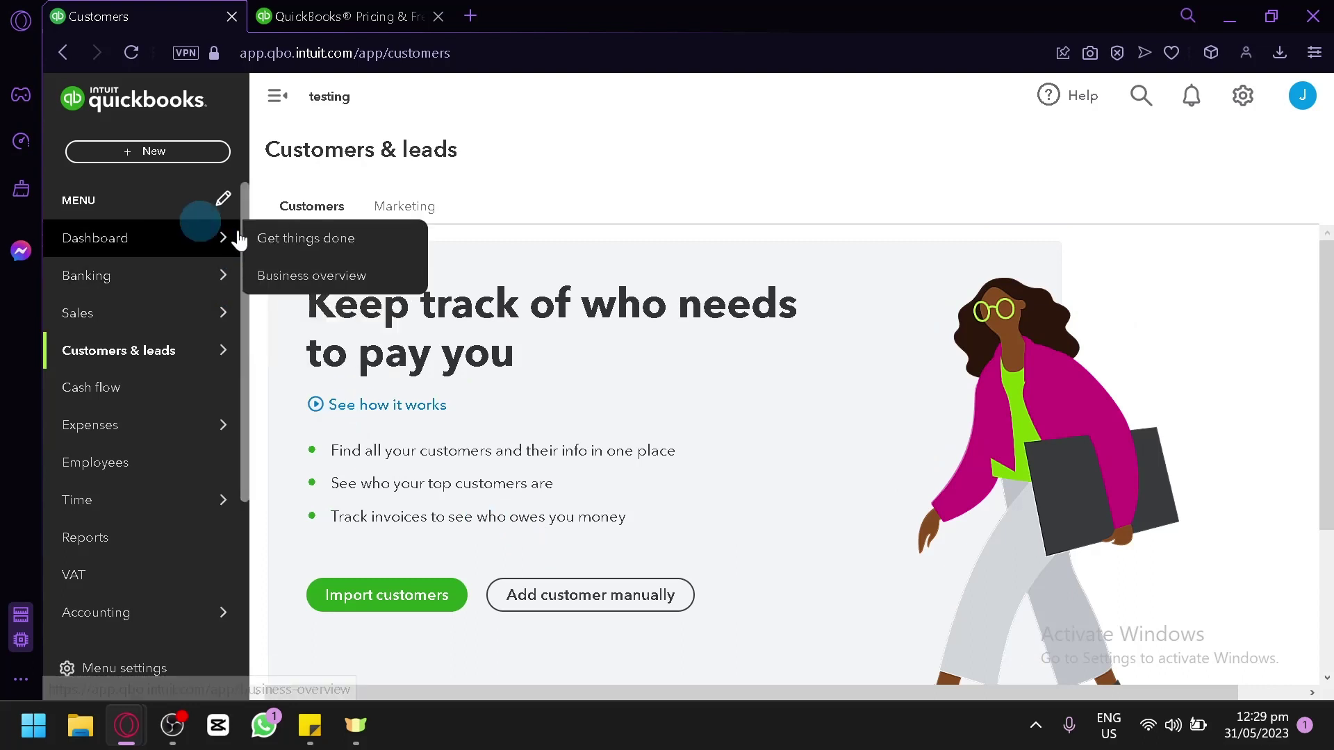
# Step: Open the Dashboard and switch it to Get things done, showing the Connect your bank suggestion
pyautogui.moveTo(215, 269)
pyautogui.click(180, 240)
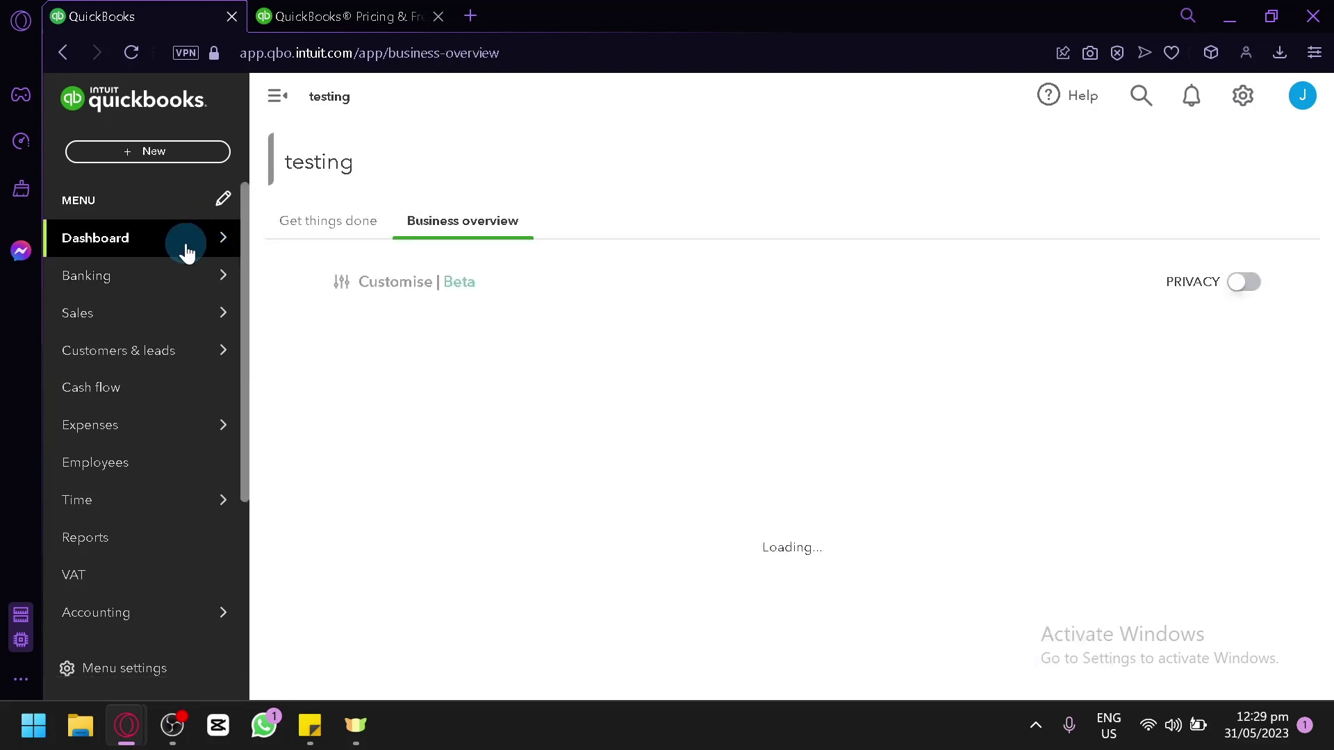
pyautogui.scroll(-5, 560, 366)
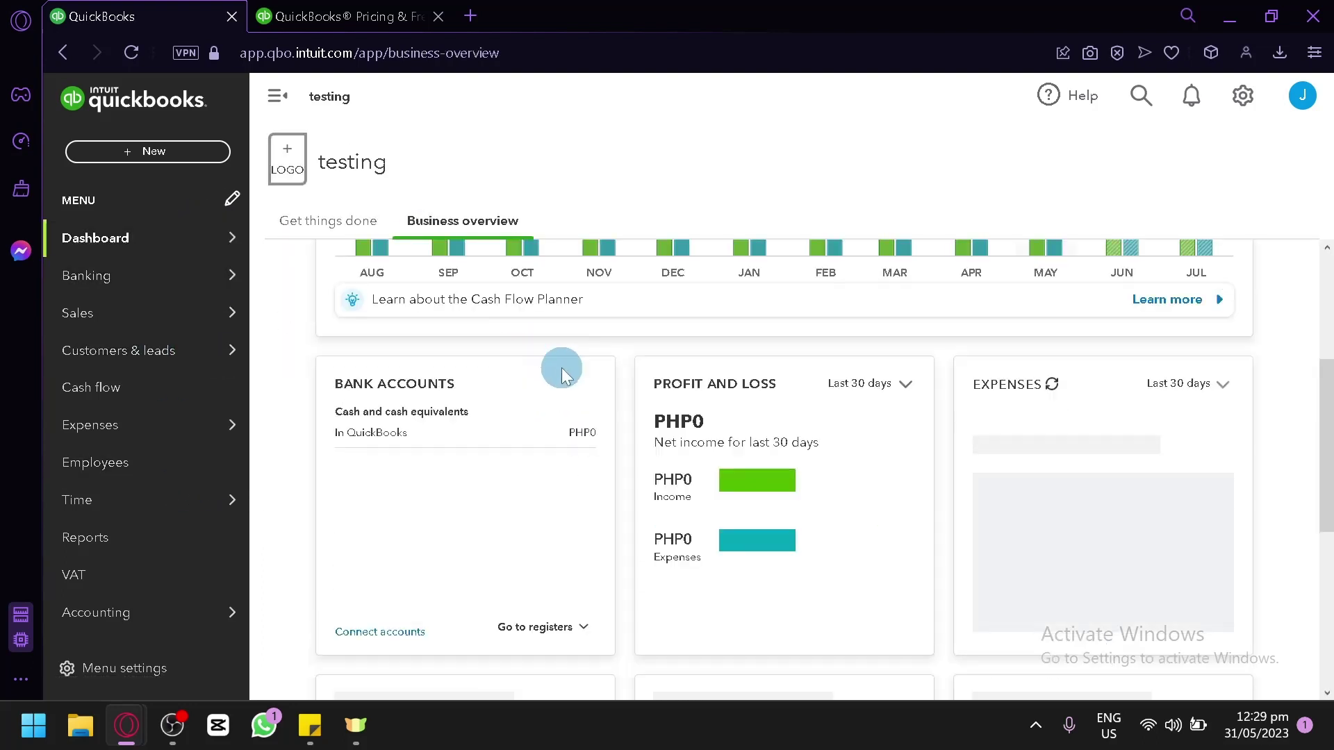
pyautogui.scroll(5, 495, 295)
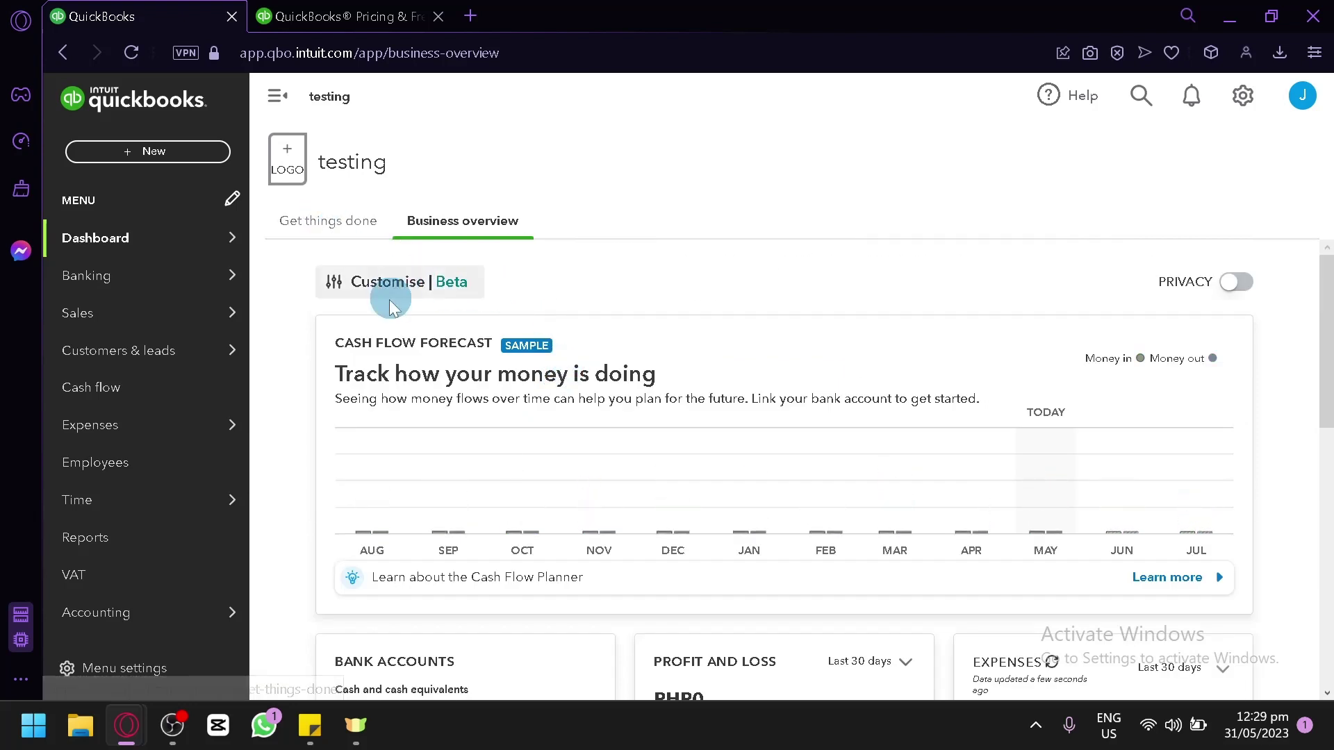
pyautogui.click(324, 222)
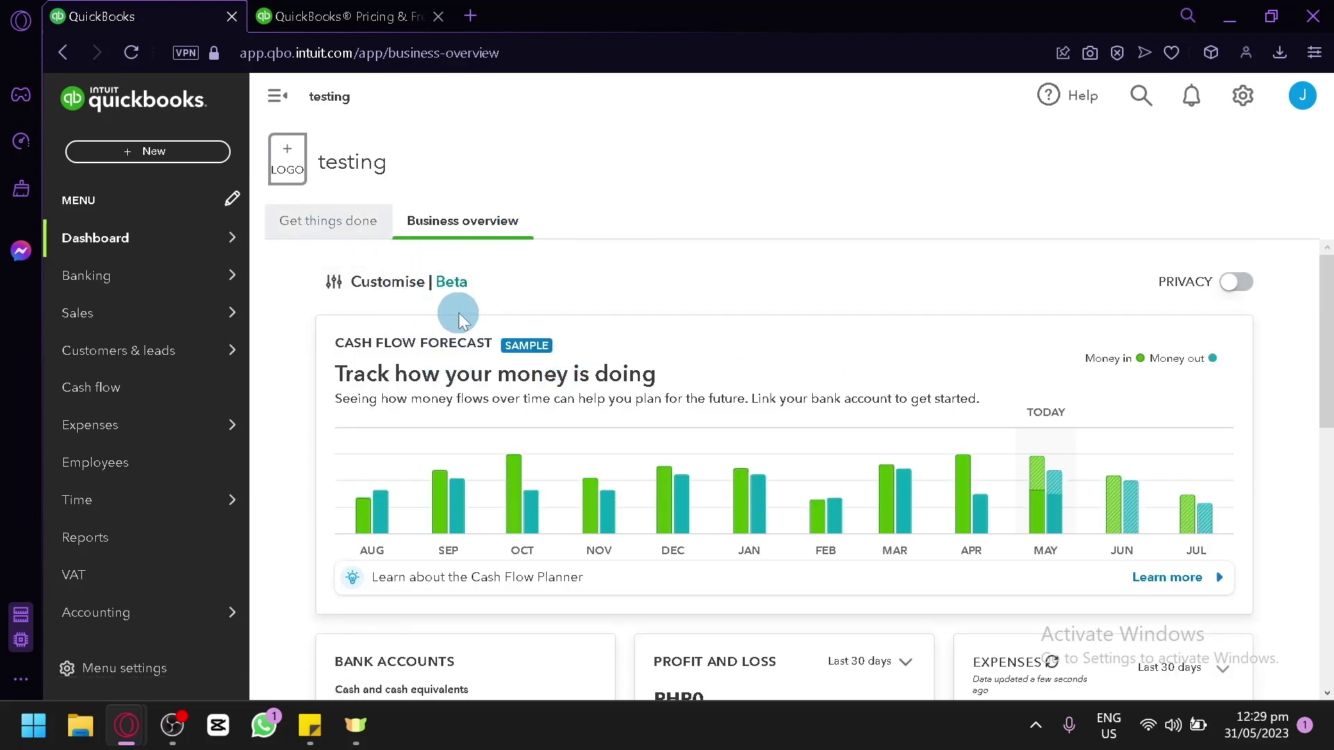
pyautogui.click(328, 221)
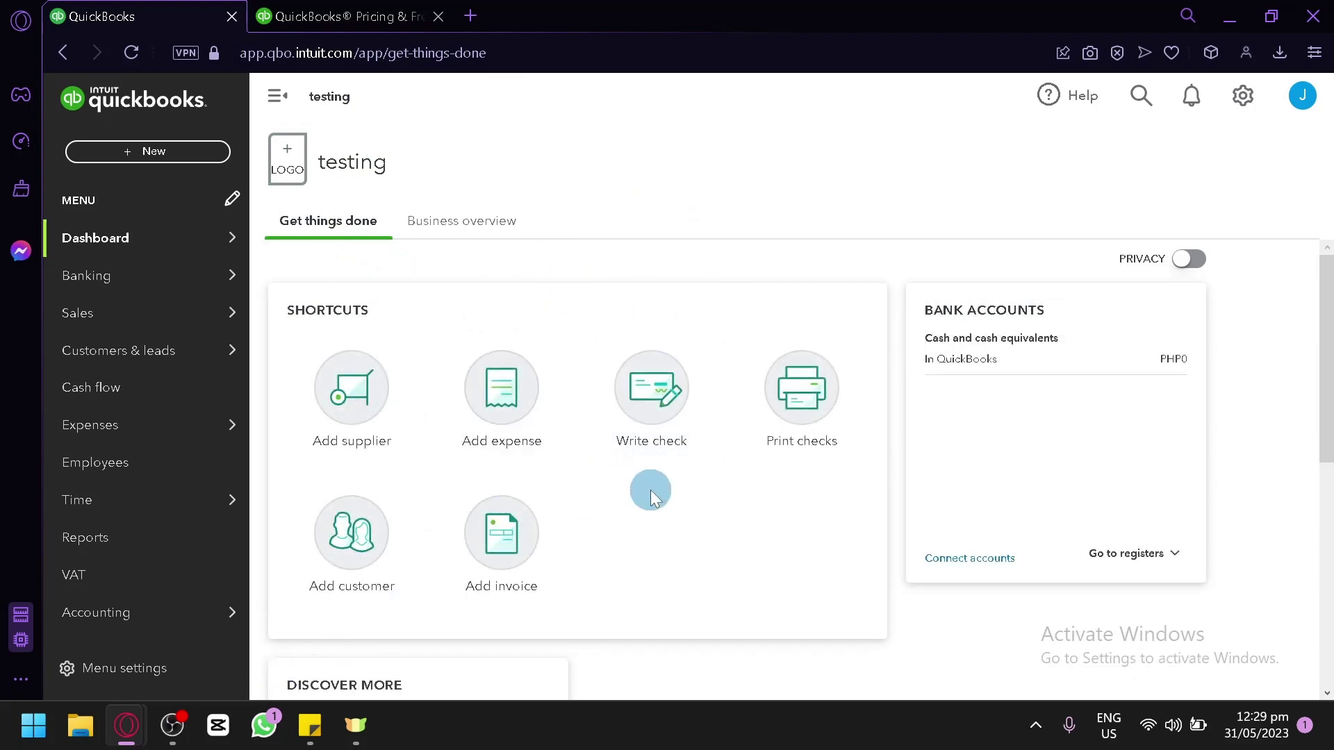
pyautogui.scroll(-2, 642, 487)
pyautogui.scroll(2, 604, 483)
pyautogui.scroll(-5, 575, 473)
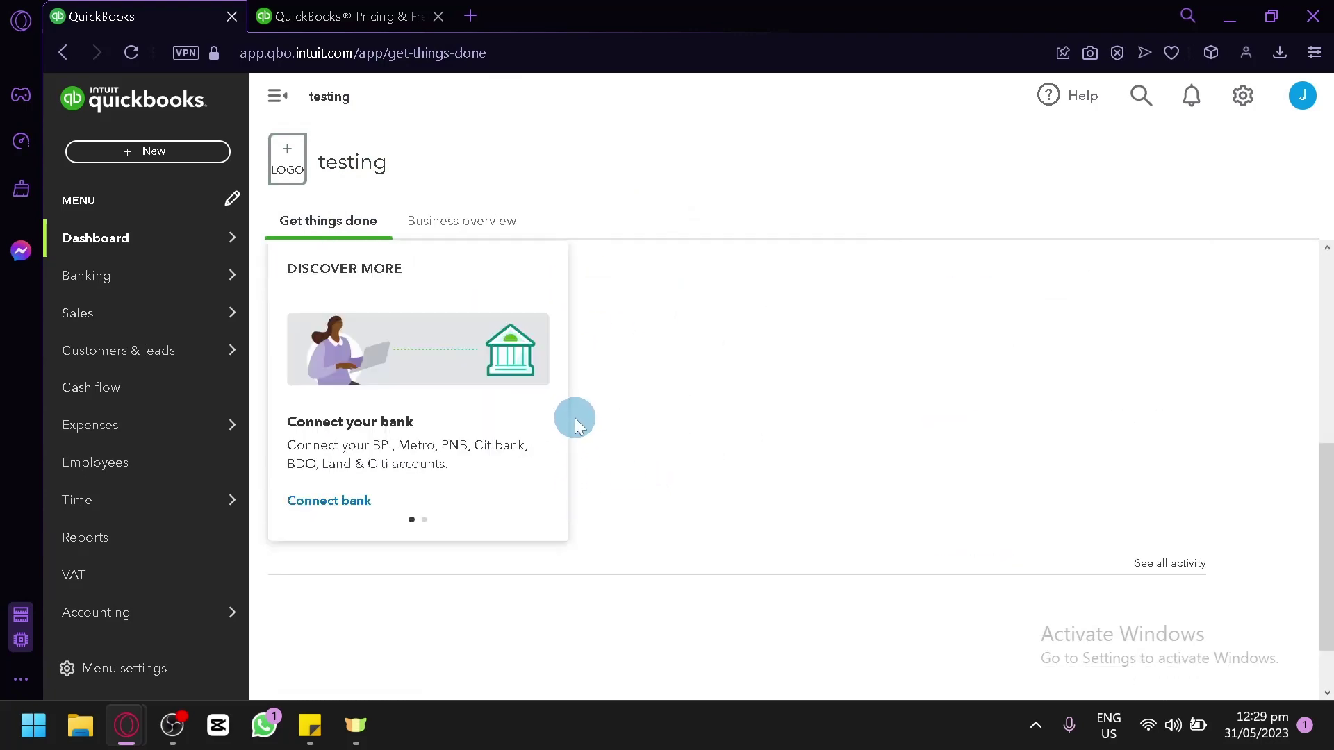